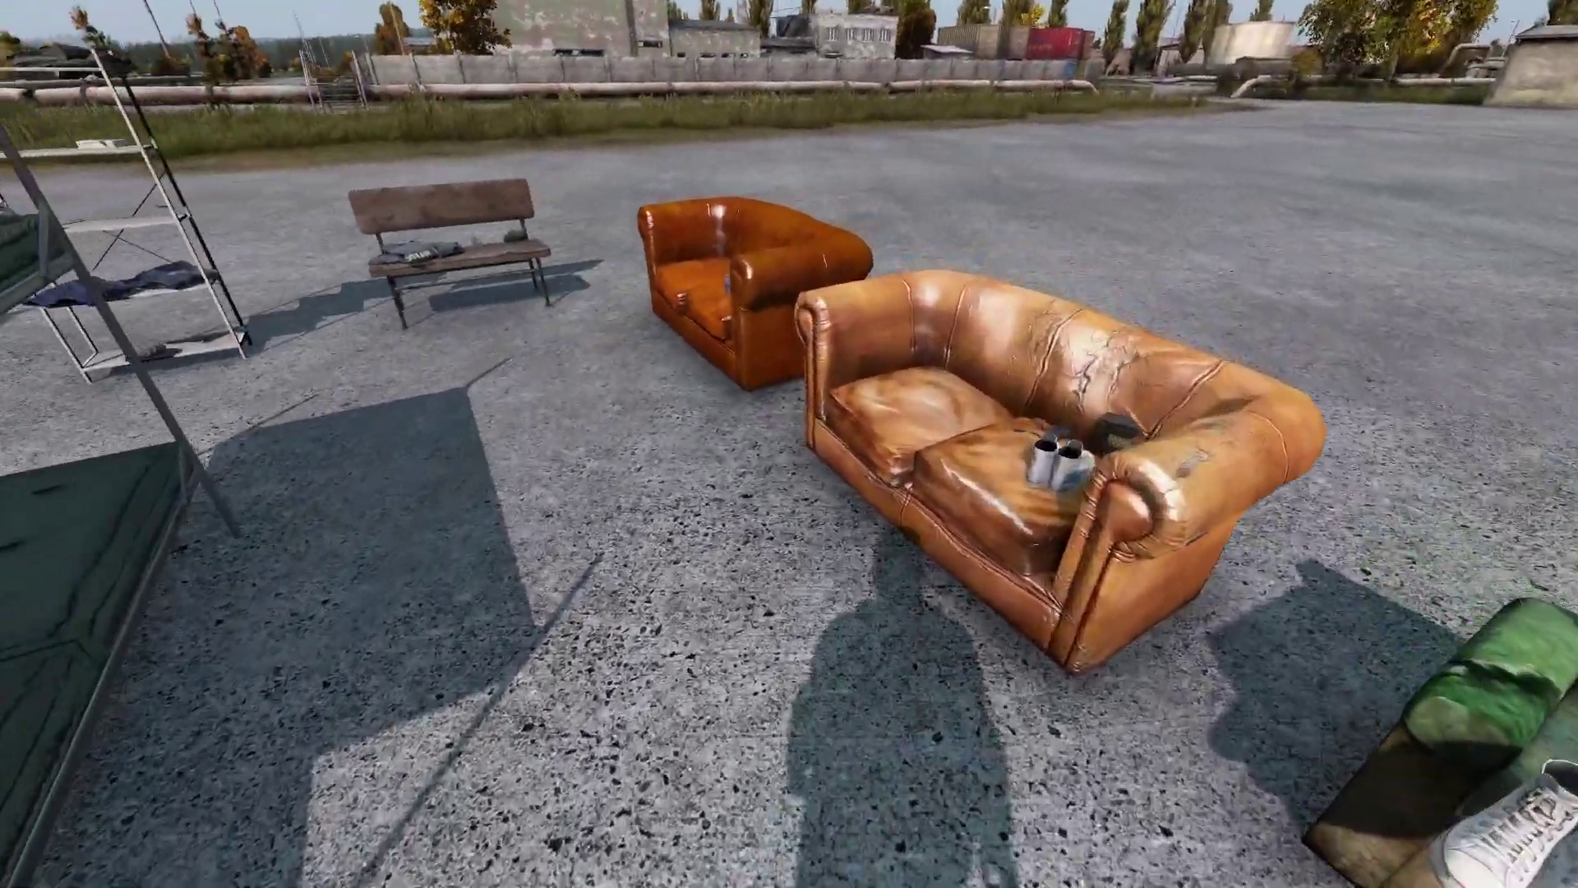
- Walk around the furniture lot past the sofa, bench, lockers, crates, bunk bed and piano
{"action": "key", "text": "w"}
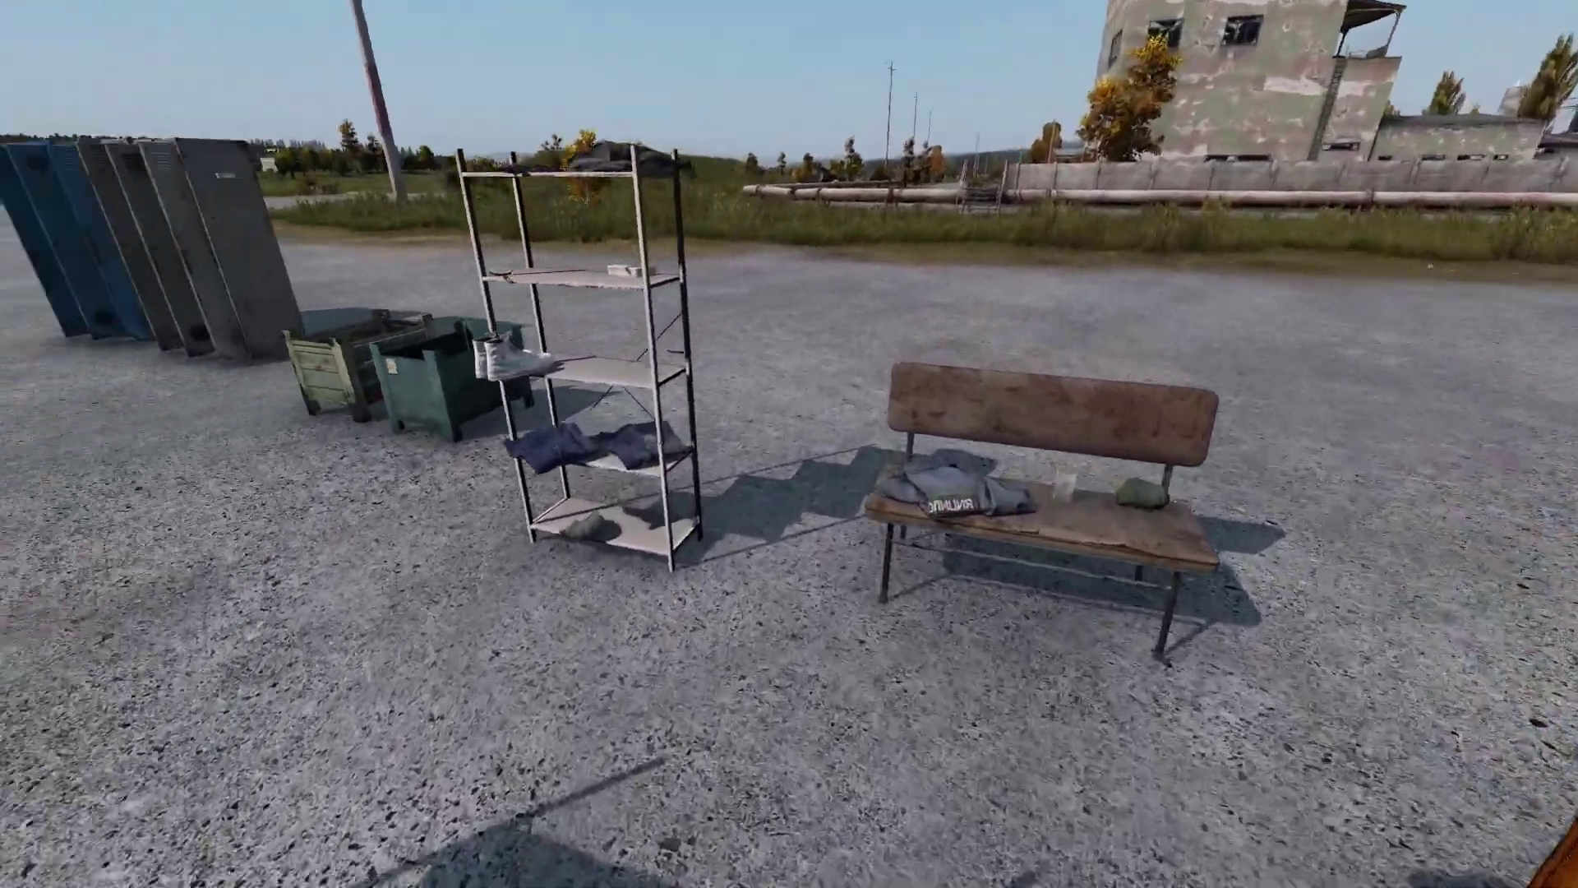
{"action": "key", "text": "w"}
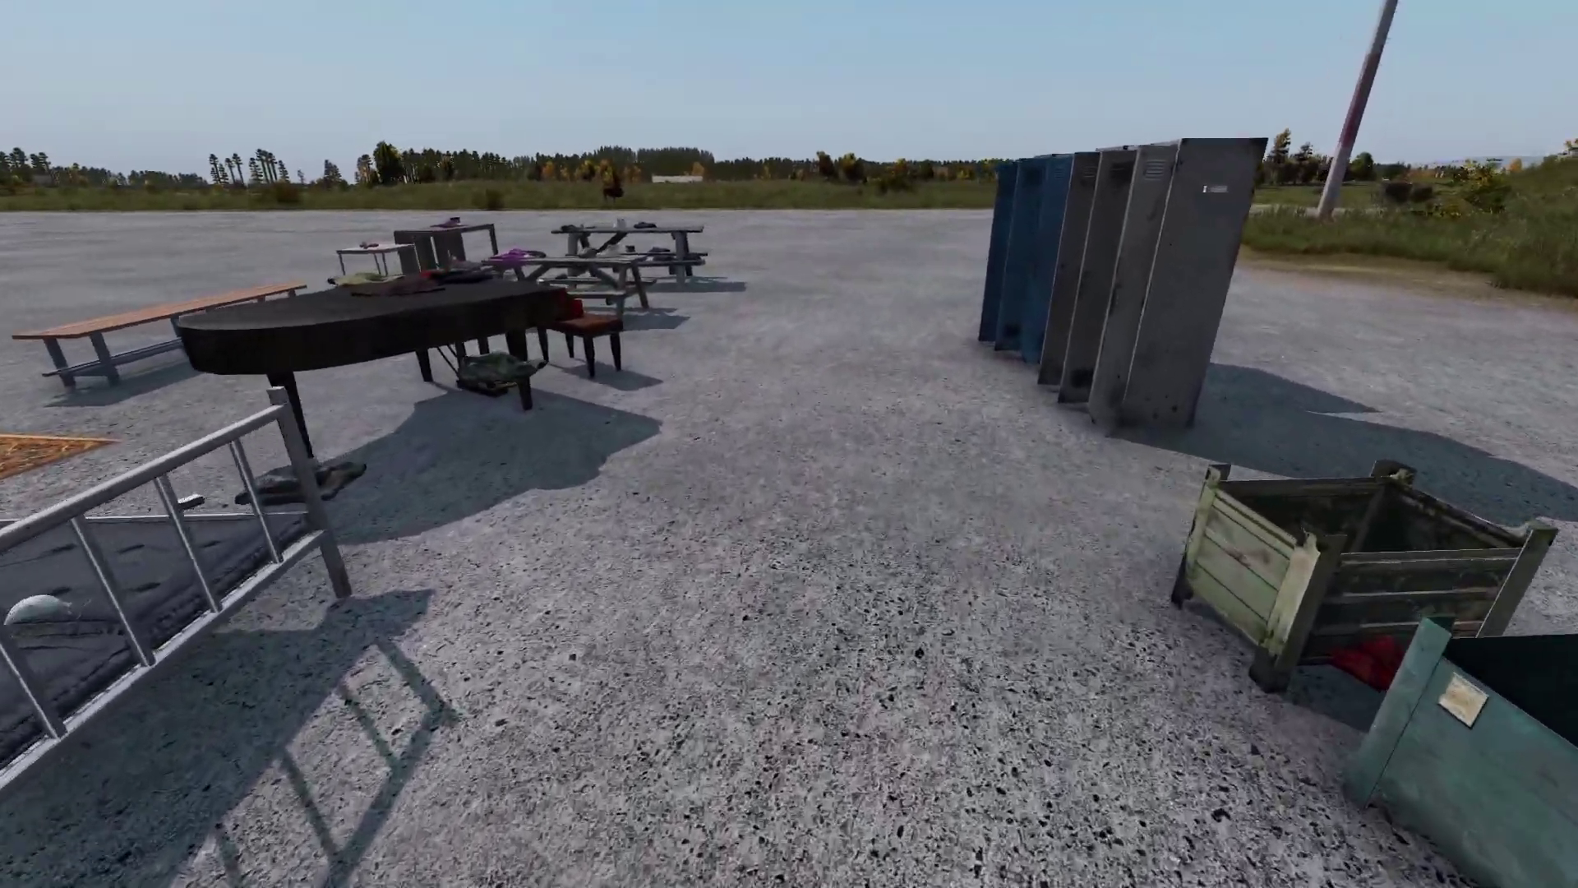
{"action": "key", "text": "w"}
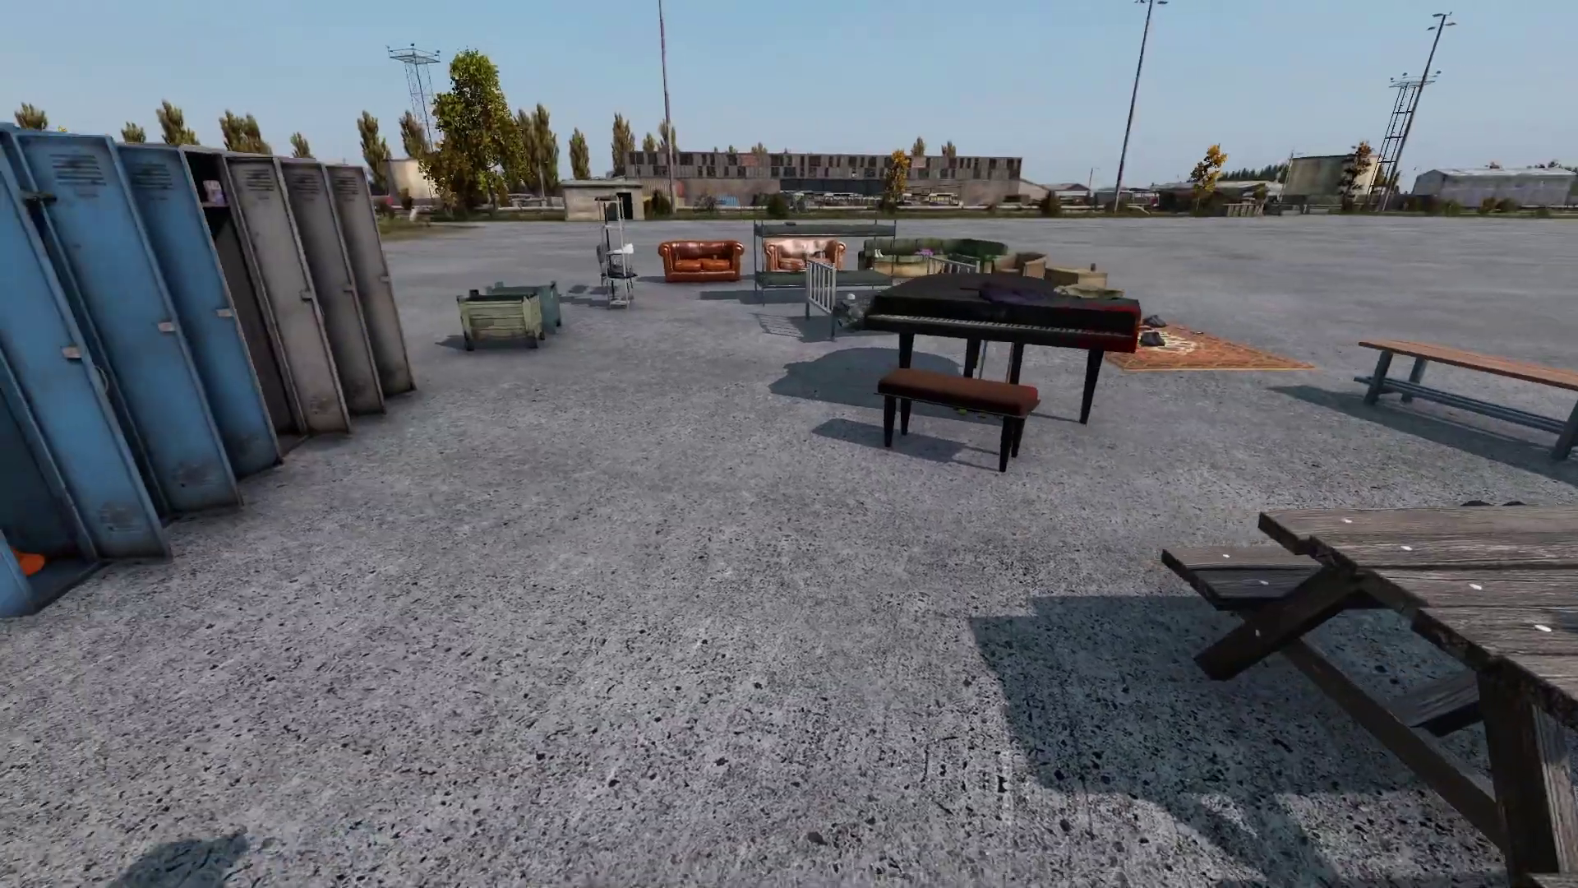
{"action": "key", "text": "w"}
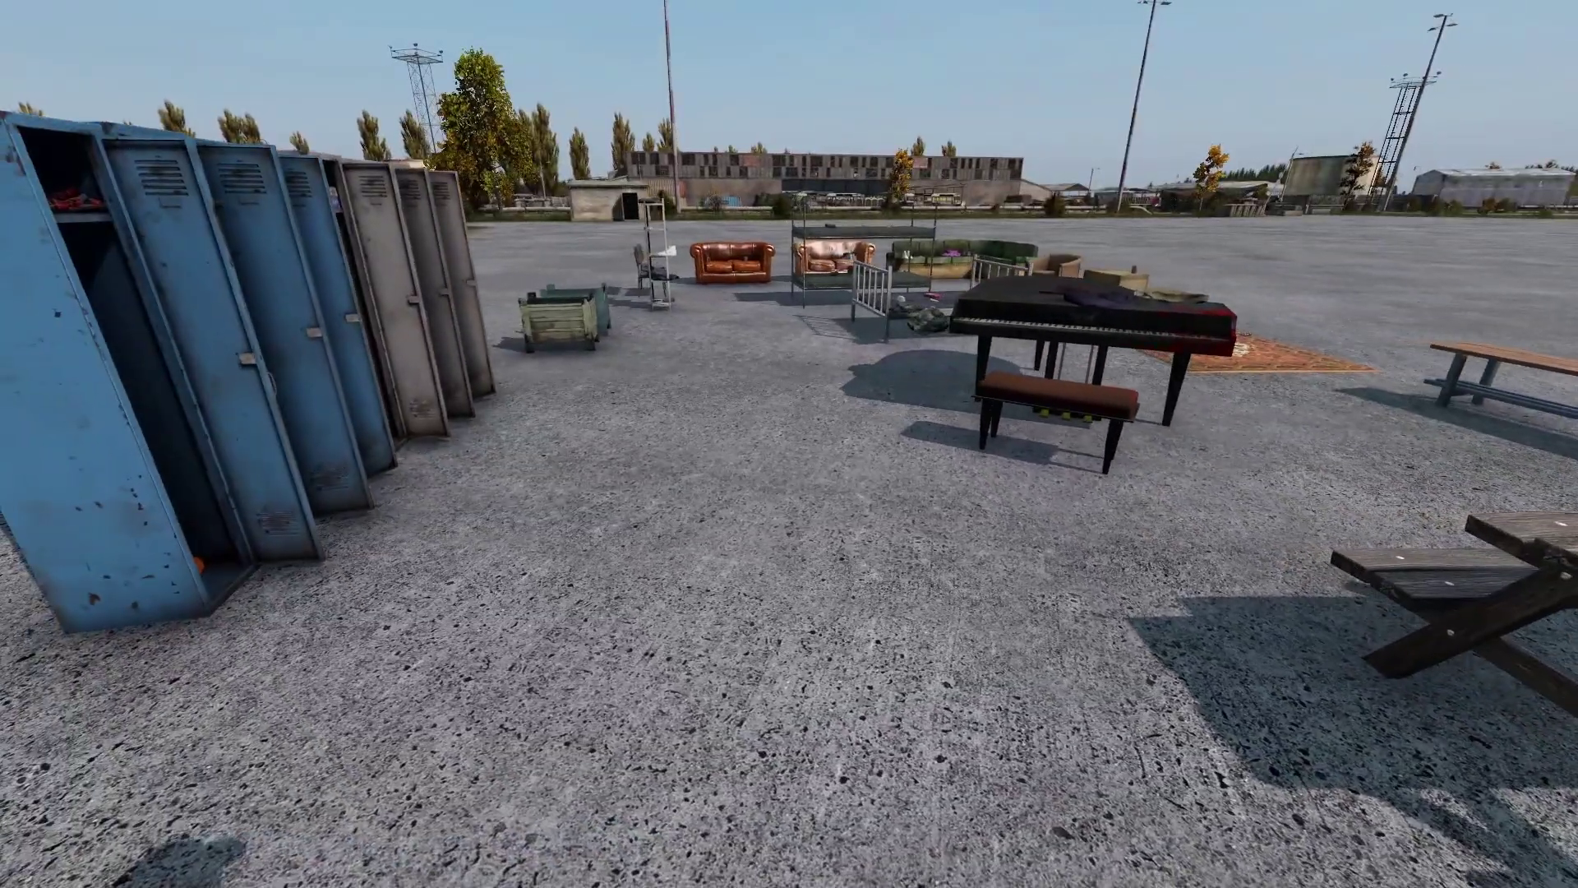
{"action": "key", "text": "w"}
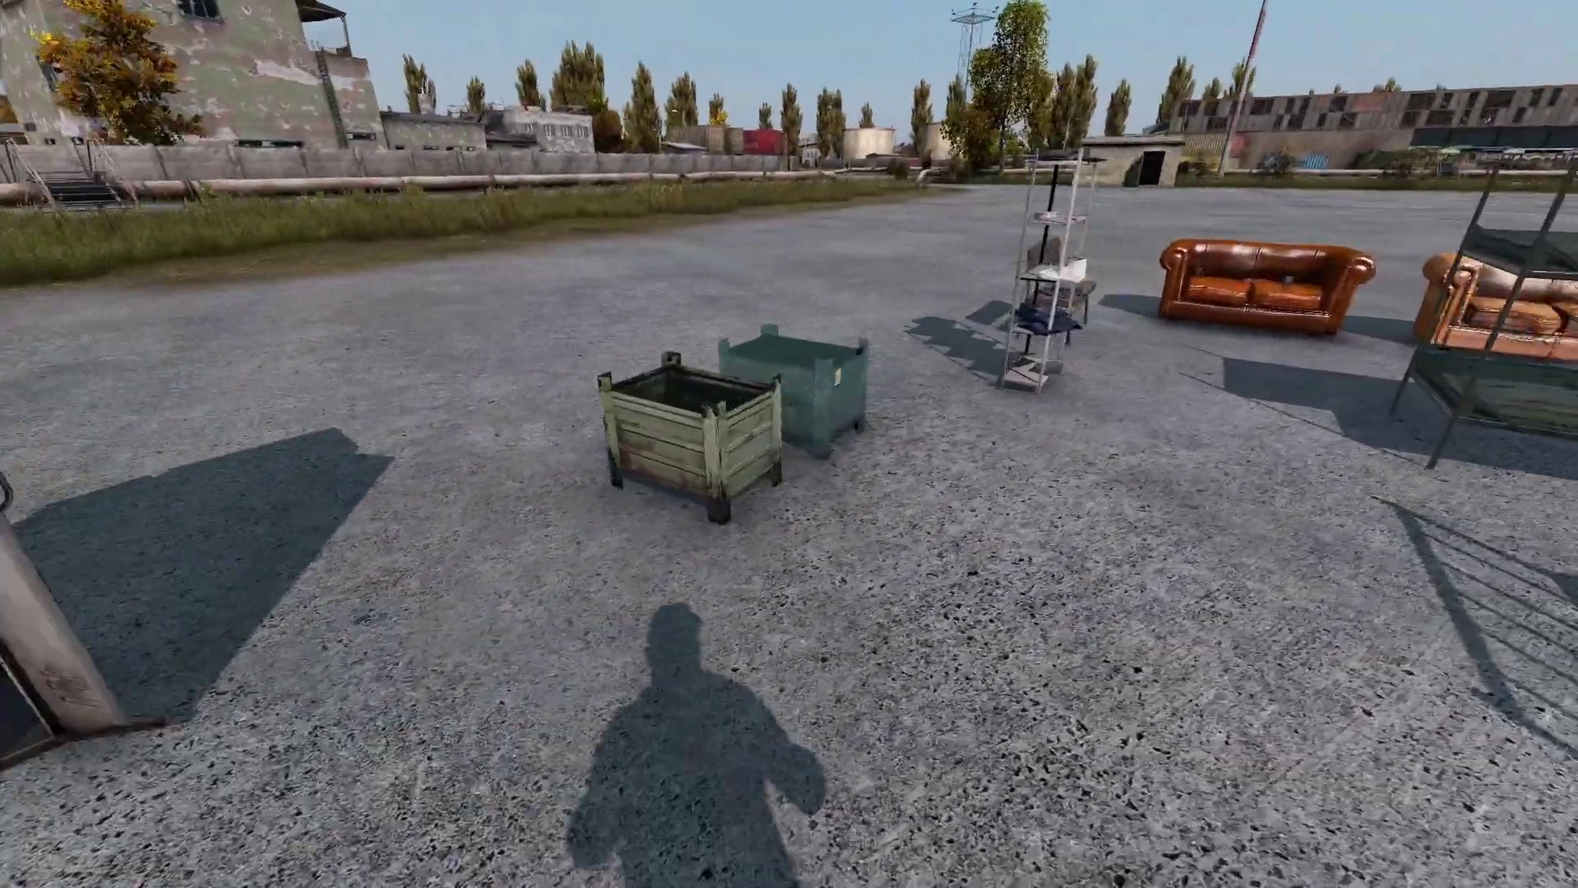
{"action": "key", "text": "w"}
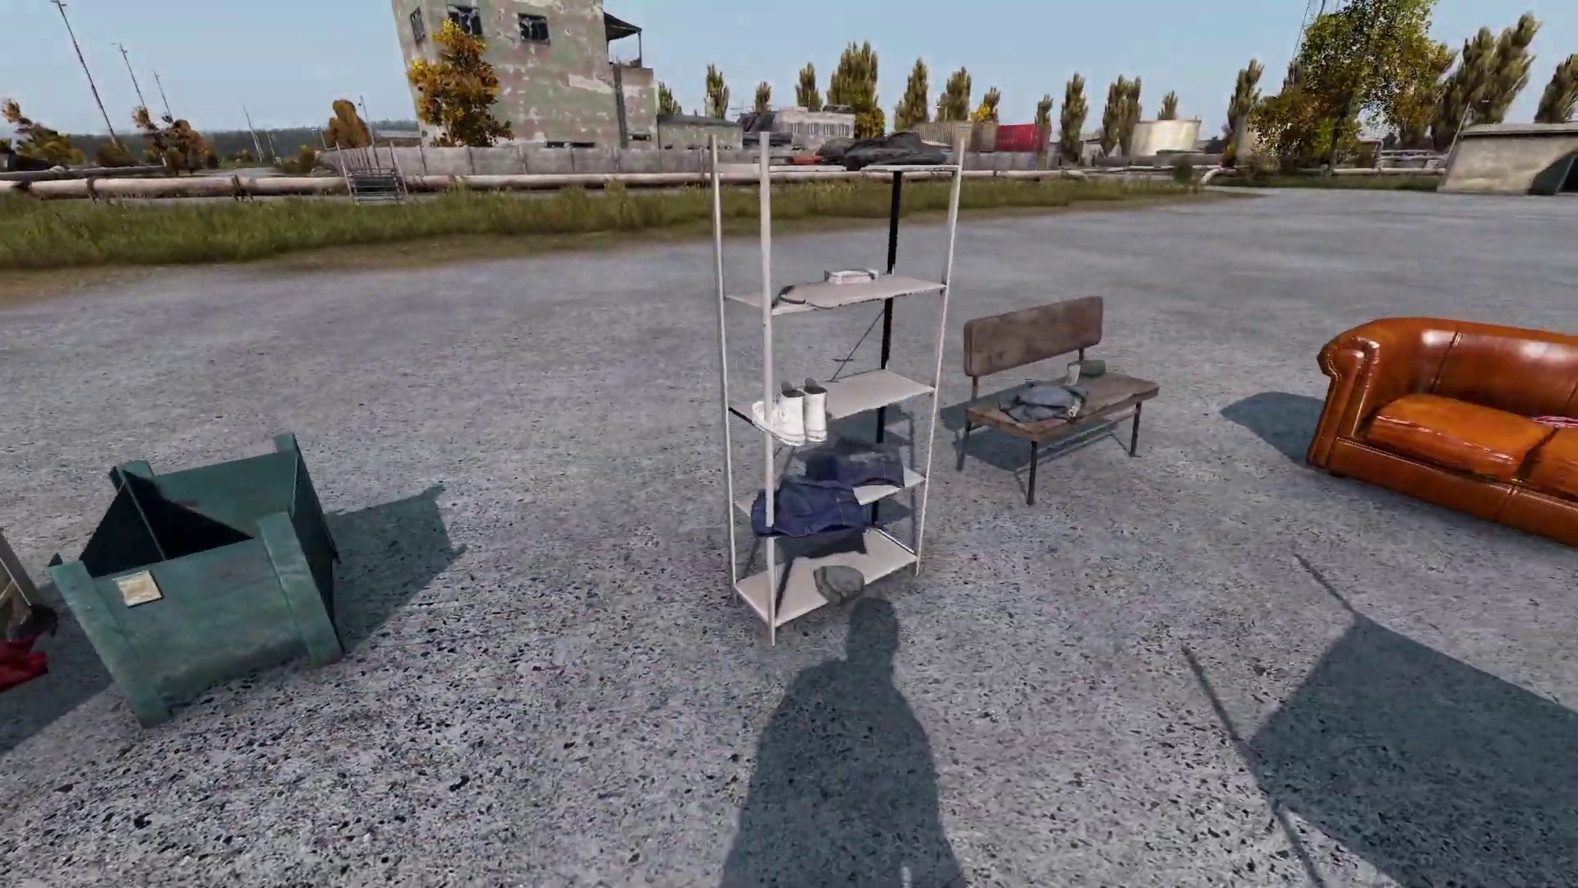
{"action": "key", "text": "s"}
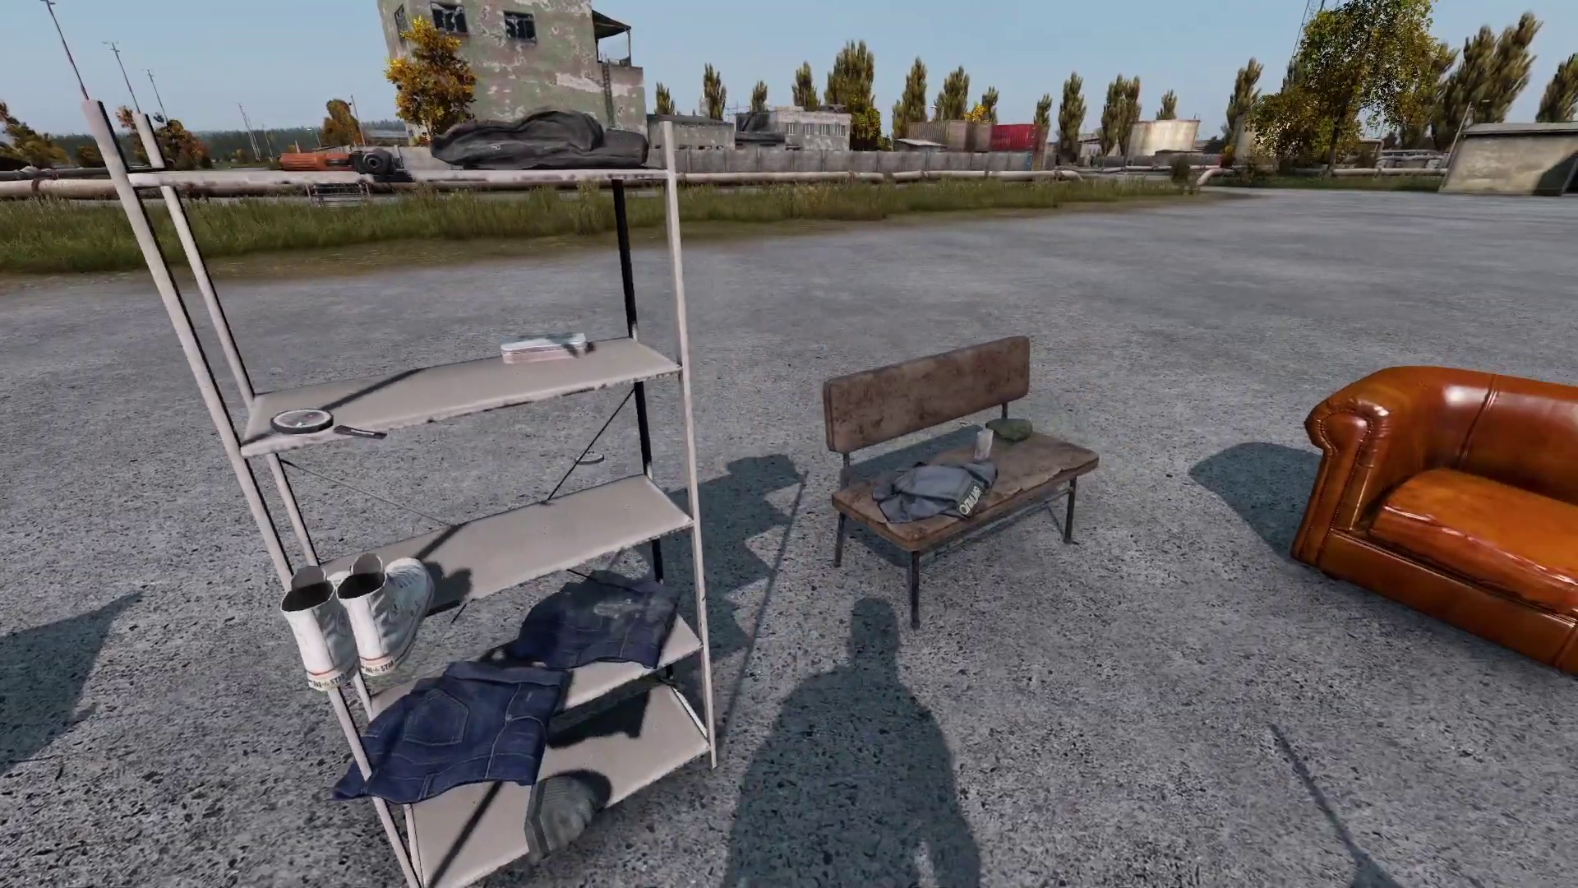
{"action": "key", "text": "w"}
{"action": "key", "text": "w"}
{"action": "key", "text": "s"}
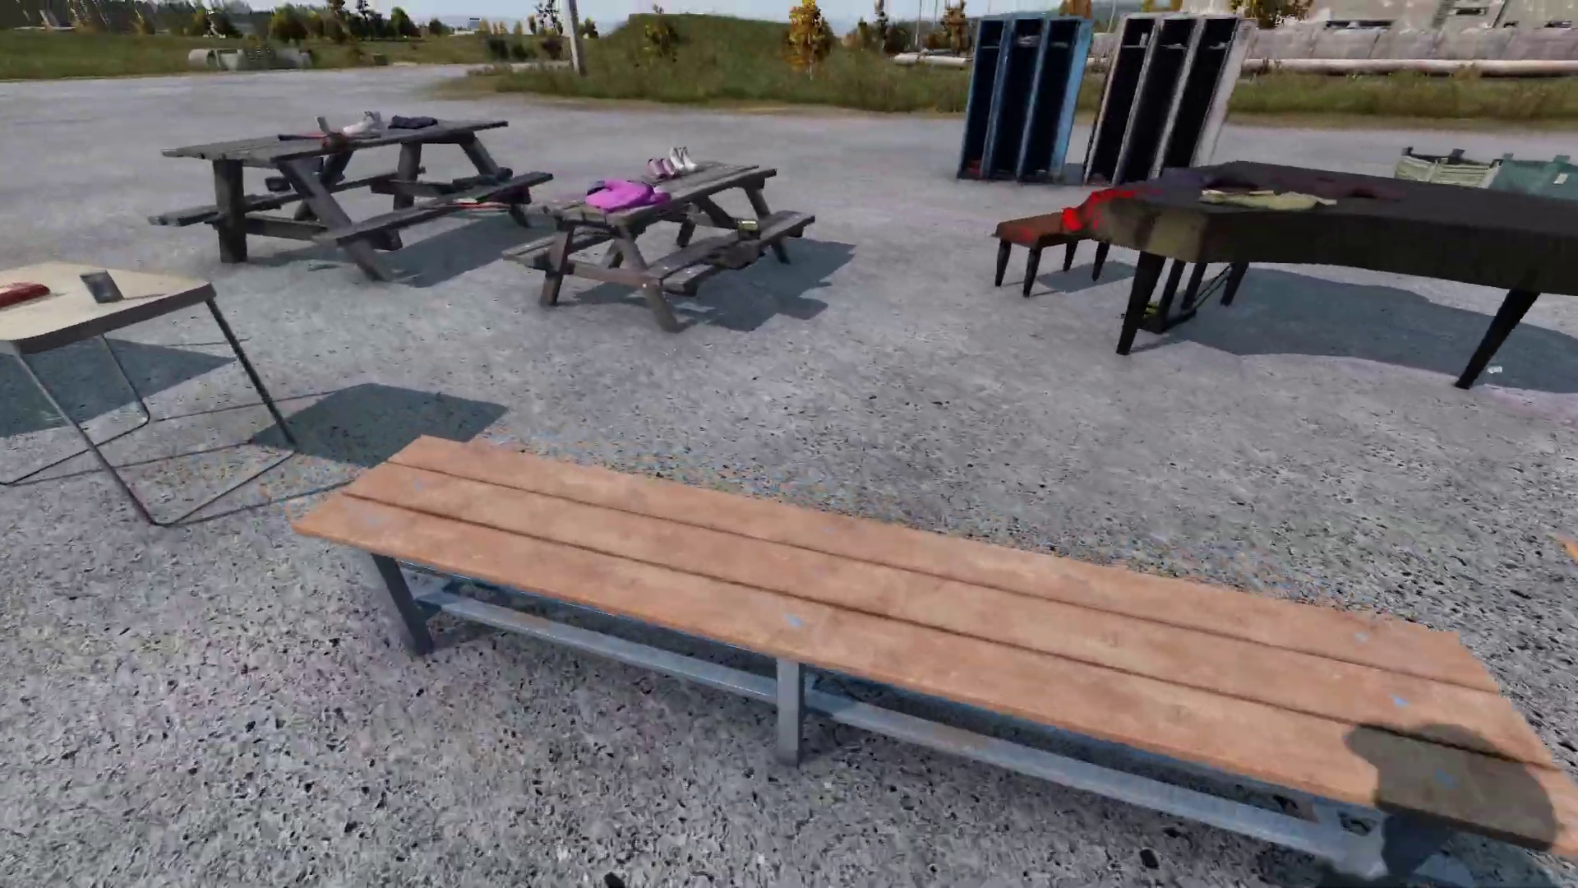
{"action": "key", "text": "s"}
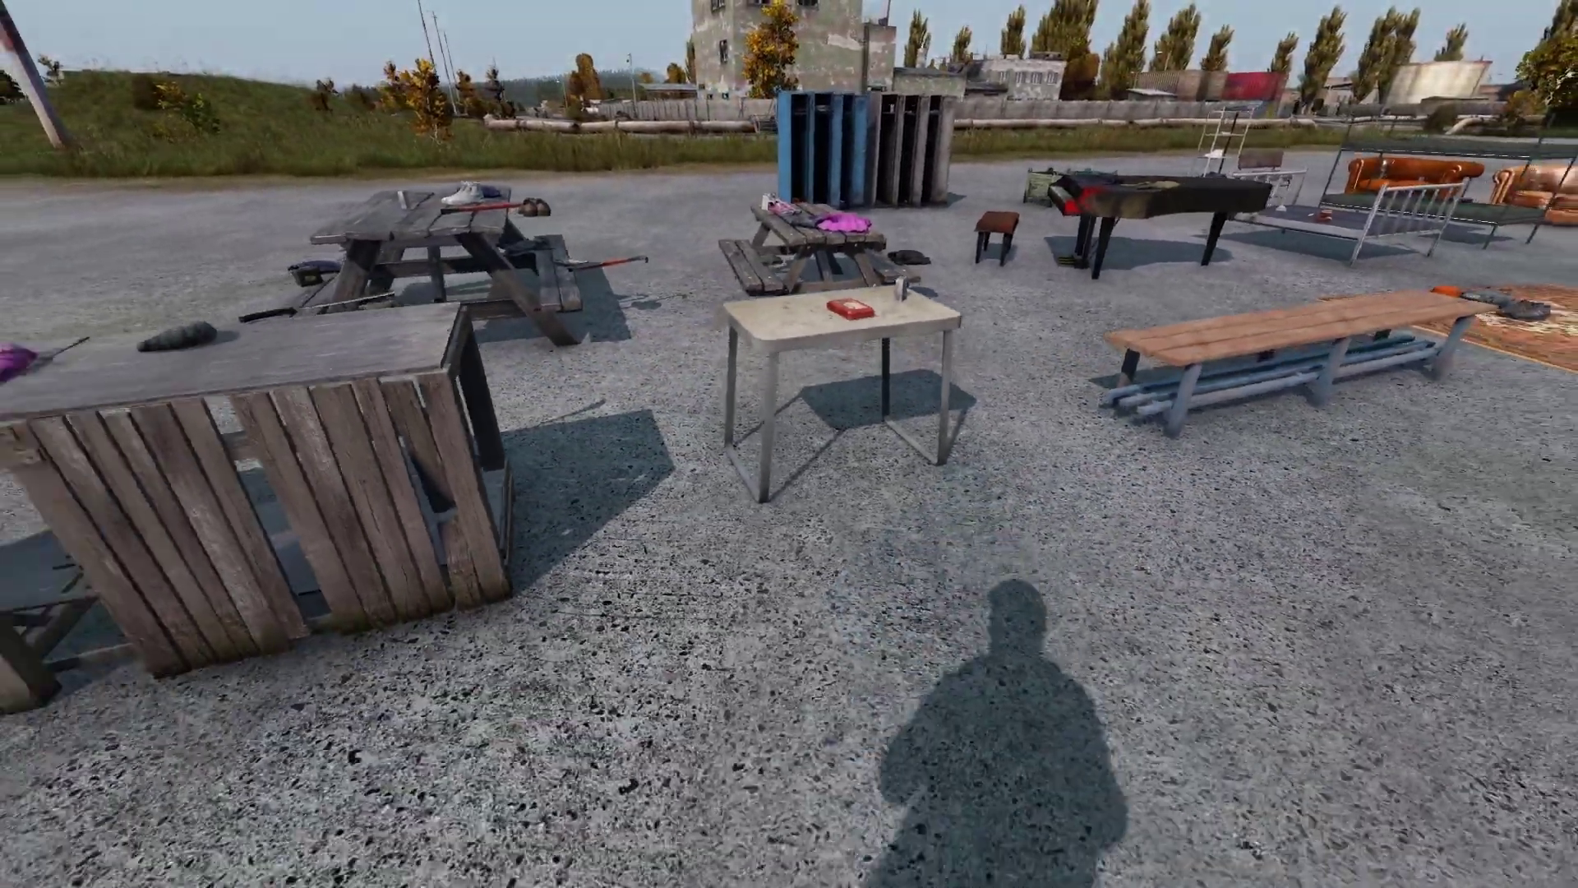
{"action": "key", "text": "s"}
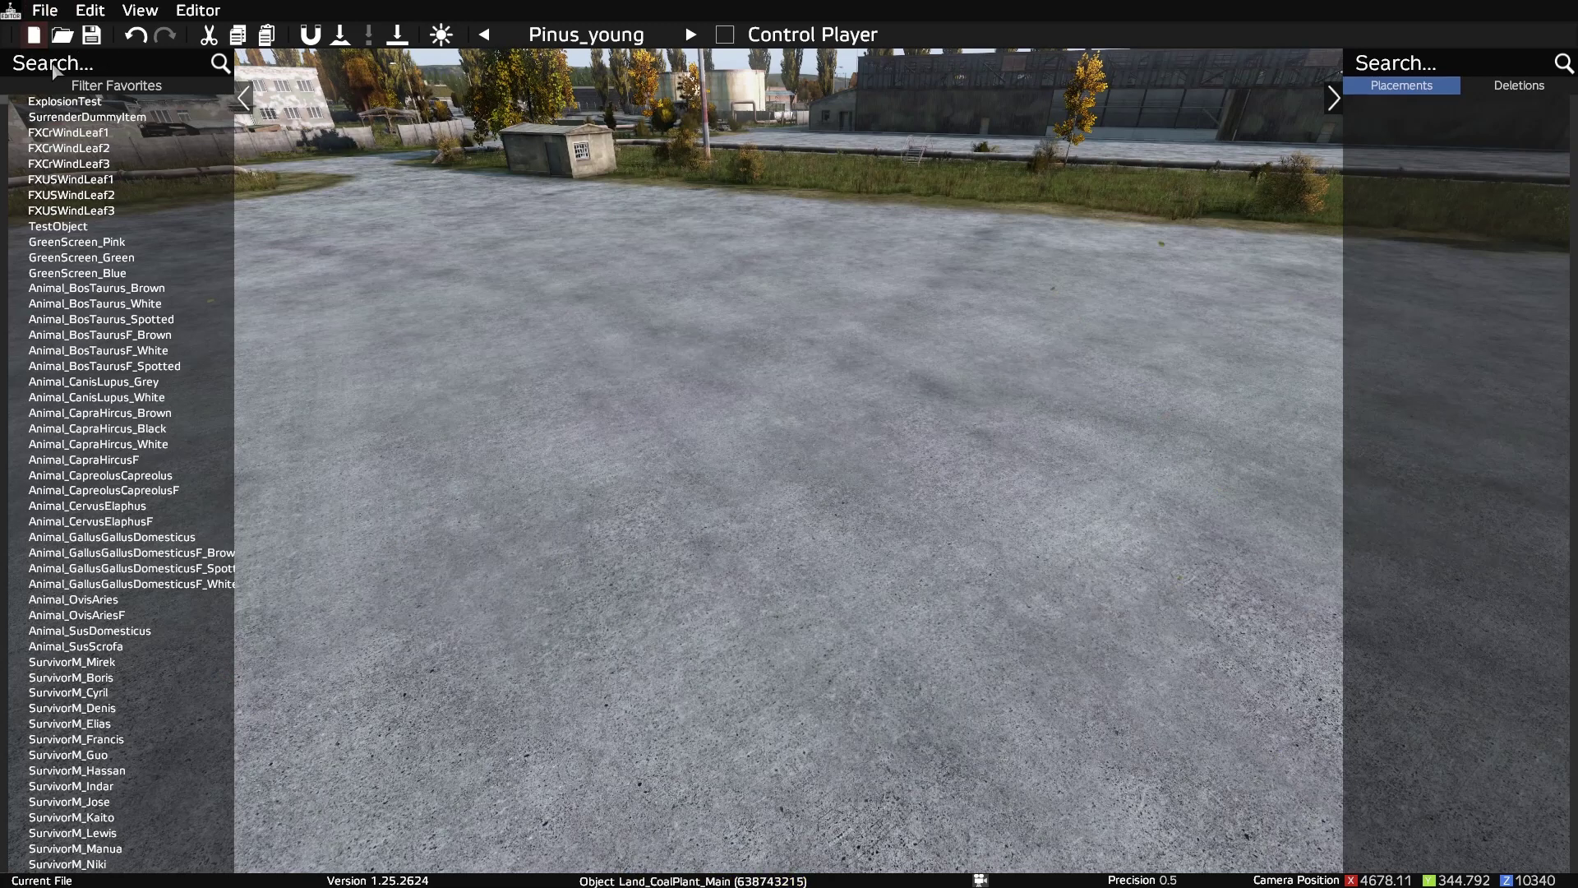
- Search 'wooden' and place a Static_Misc_BoxWooden crate on the open concrete
{"action": "left_click", "coordinate": [87, 72]}
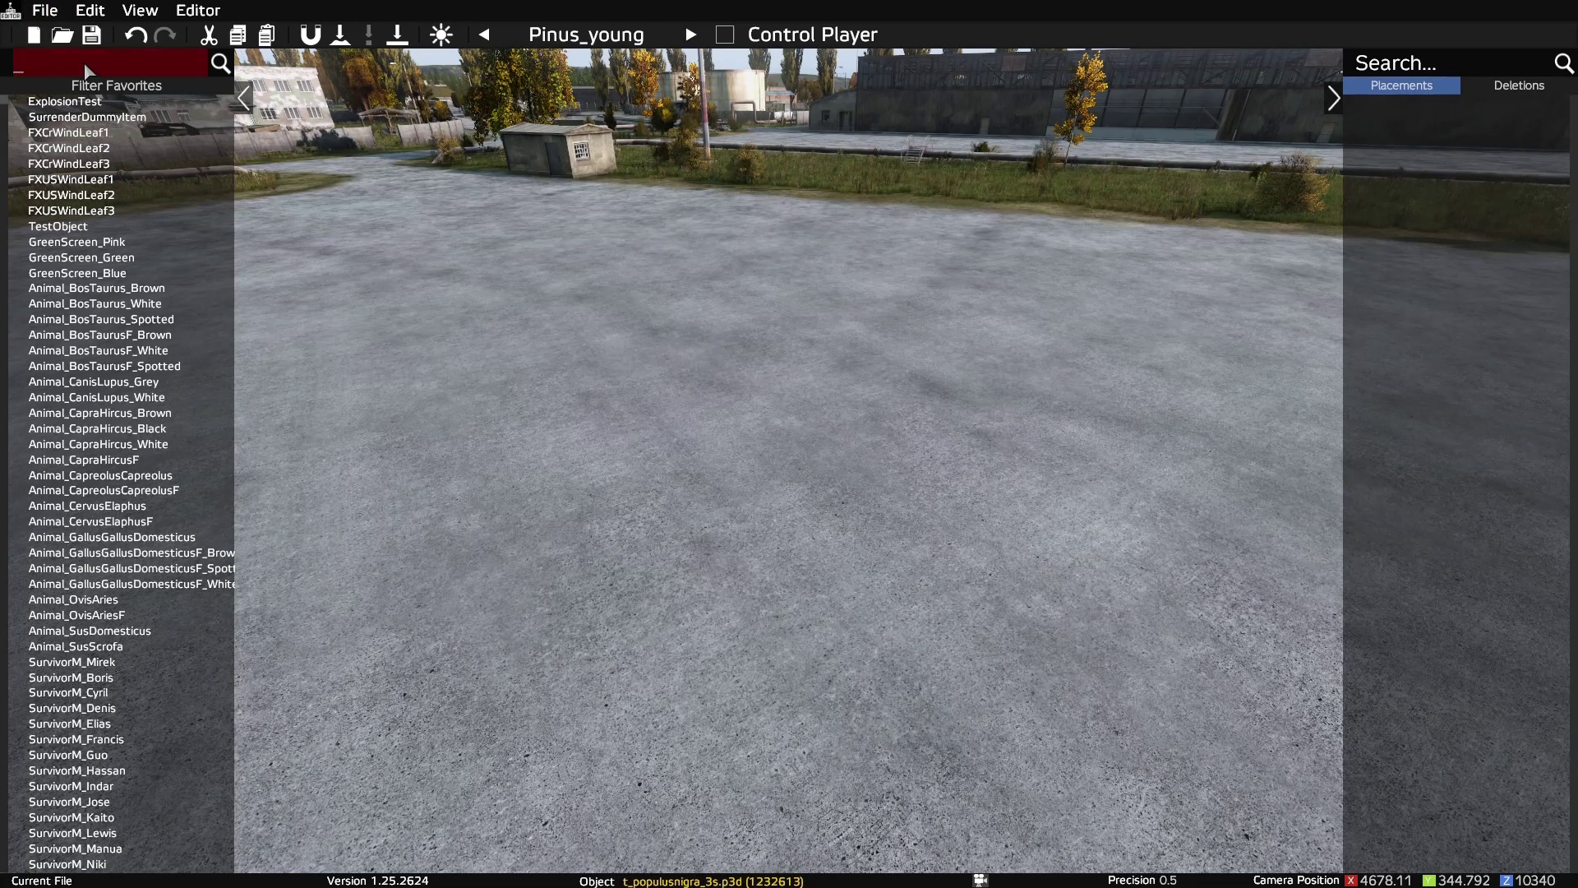
{"action": "type", "text": "static_"}
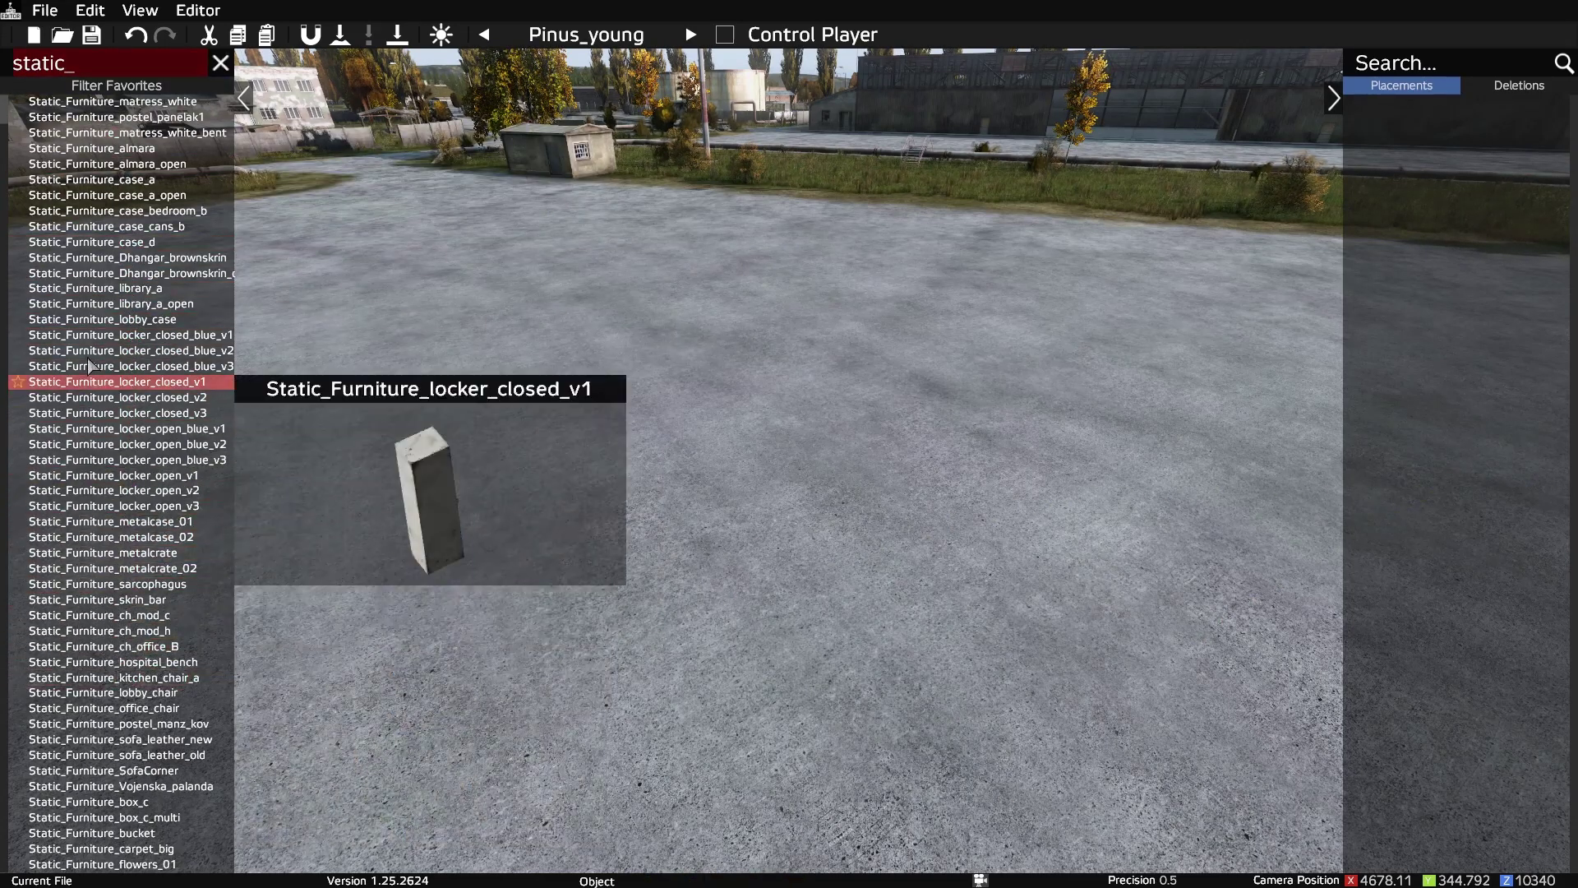
{"action": "left_click", "coordinate": [220, 63]}
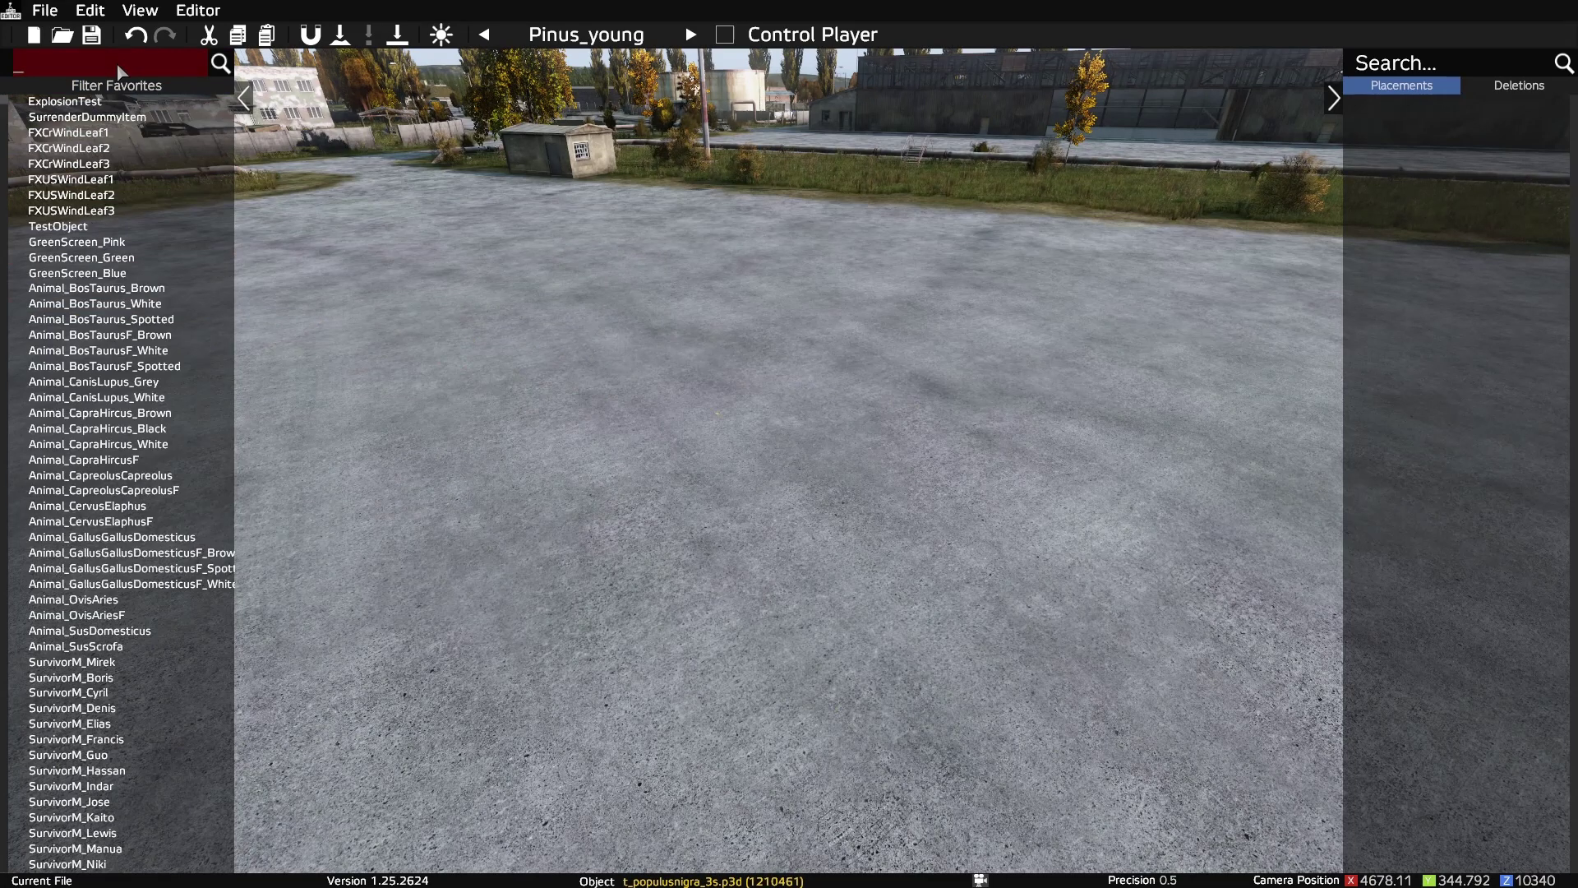
{"action": "type", "text": "wooden"}
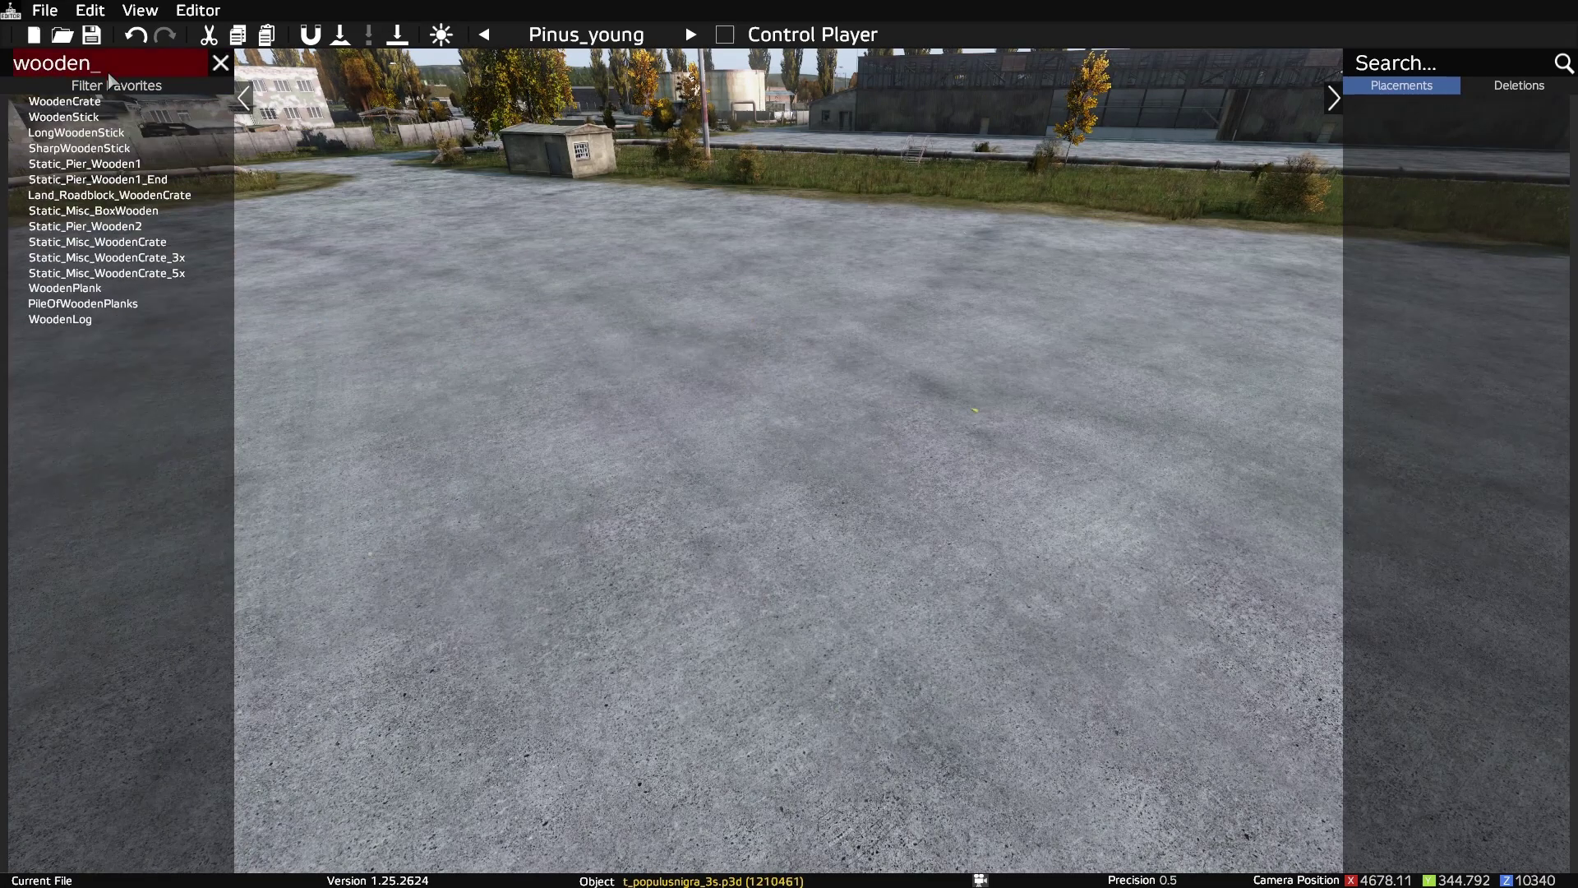
{"action": "left_click", "coordinate": [124, 212]}
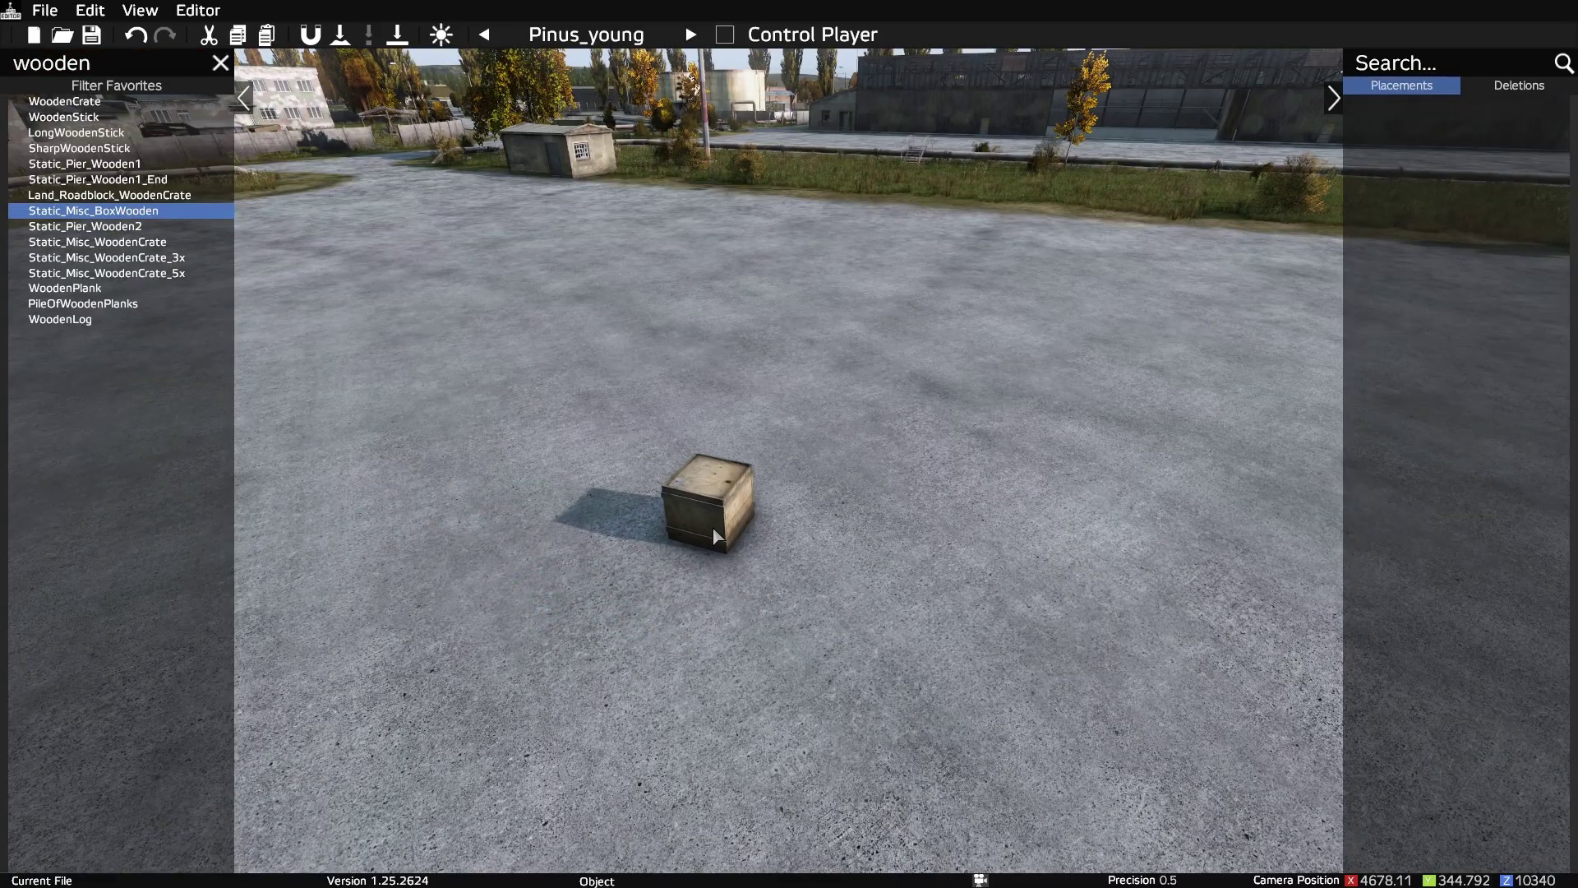
{"action": "left_click", "coordinate": [713, 526]}
{"action": "key", "text": "w"}
{"action": "mouse_move", "coordinate": [713, 526]}
{"action": "right_mouse_down"}
{"action": "mouse_move", "coordinate": [697, 606]}
{"action": "mouse_move", "coordinate": [693, 538]}
{"action": "right_mouse_up"}
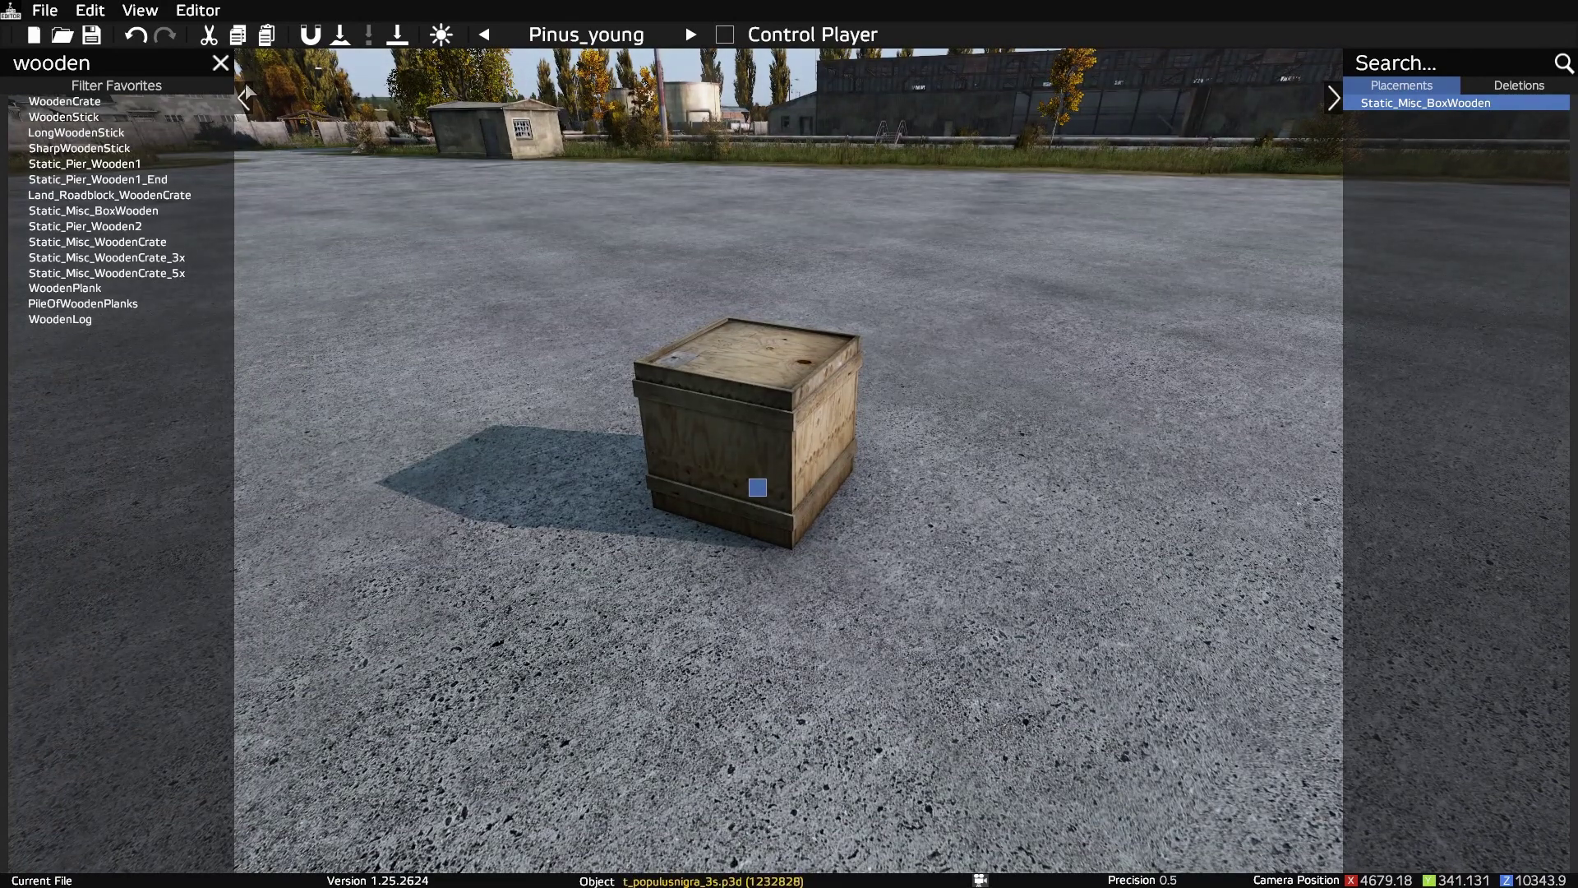
- Search 'gif' and place a GiftBox_Small_1 on top of the wooden crate
{"action": "left_click", "coordinate": [221, 64]}
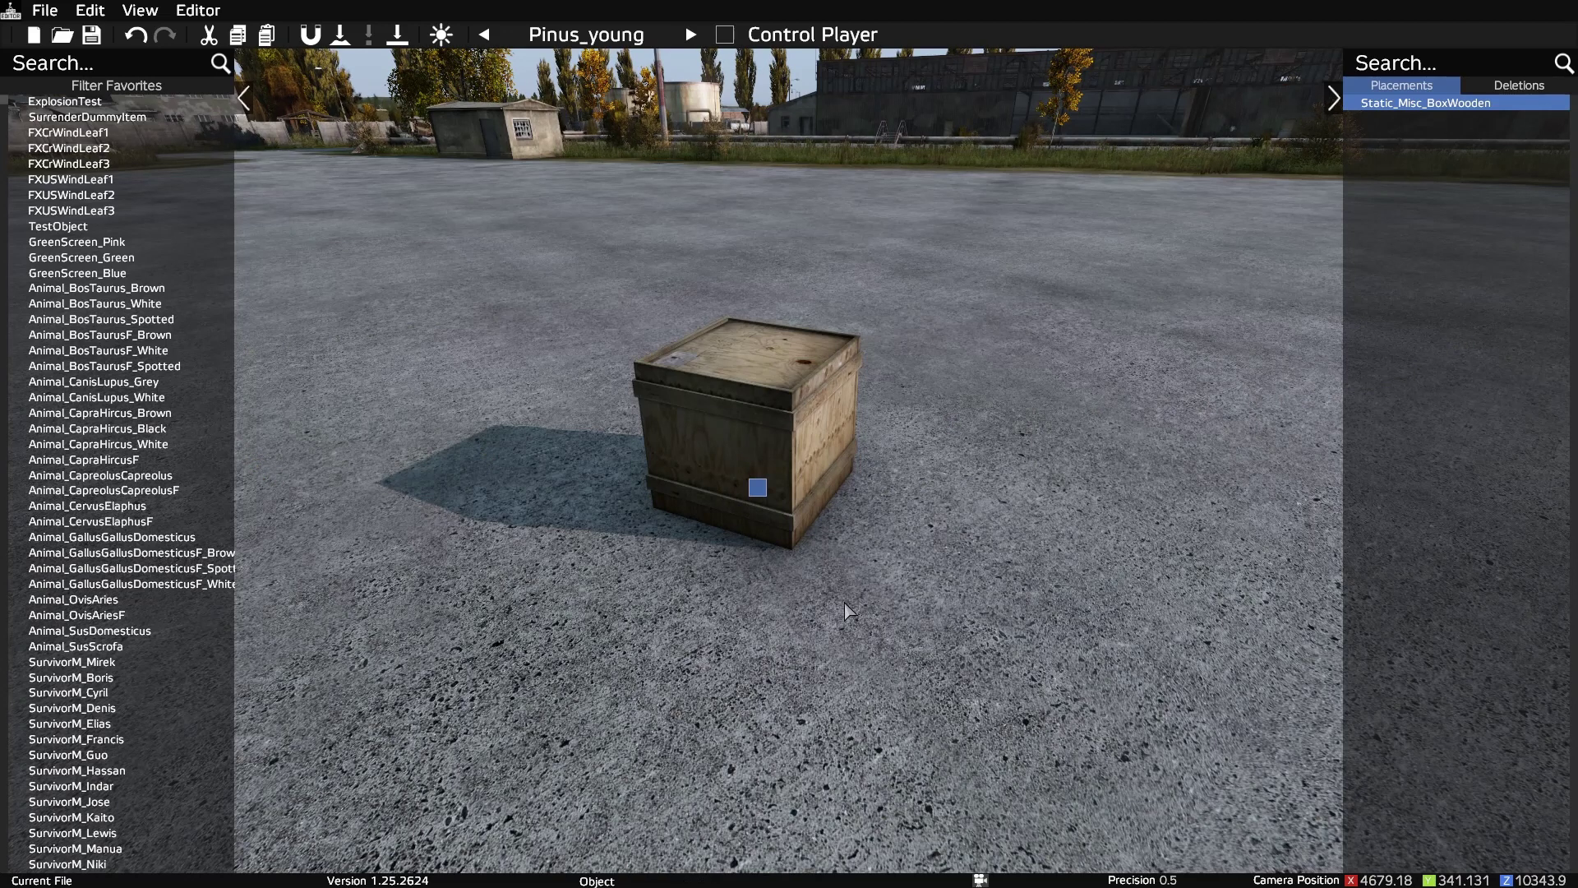
{"action": "left_click", "coordinate": [101, 65]}
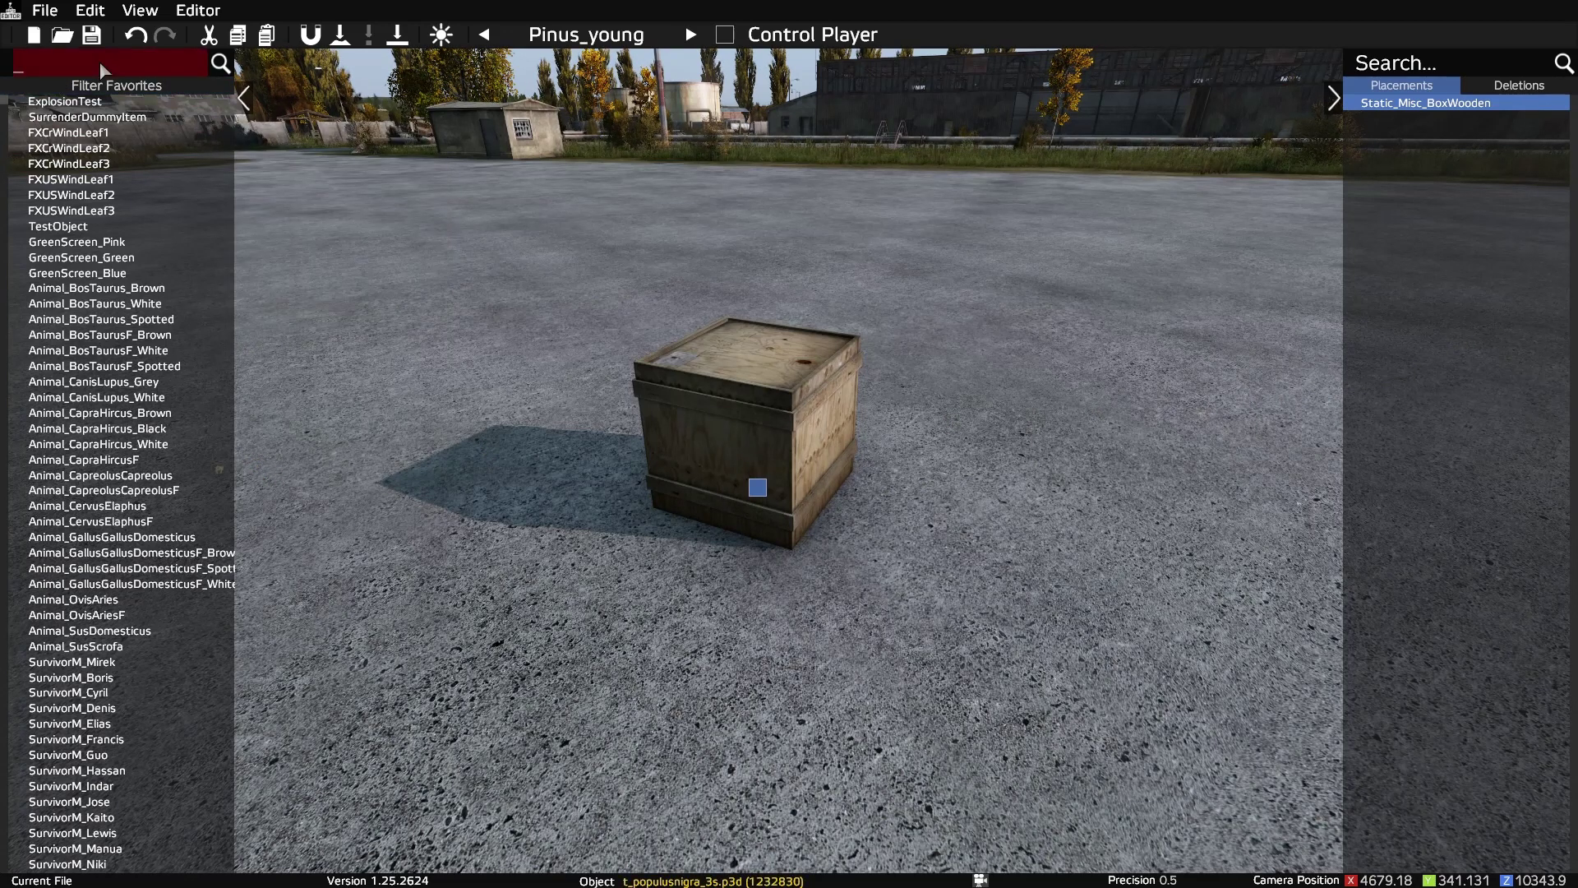
{"action": "type", "text": "gift"}
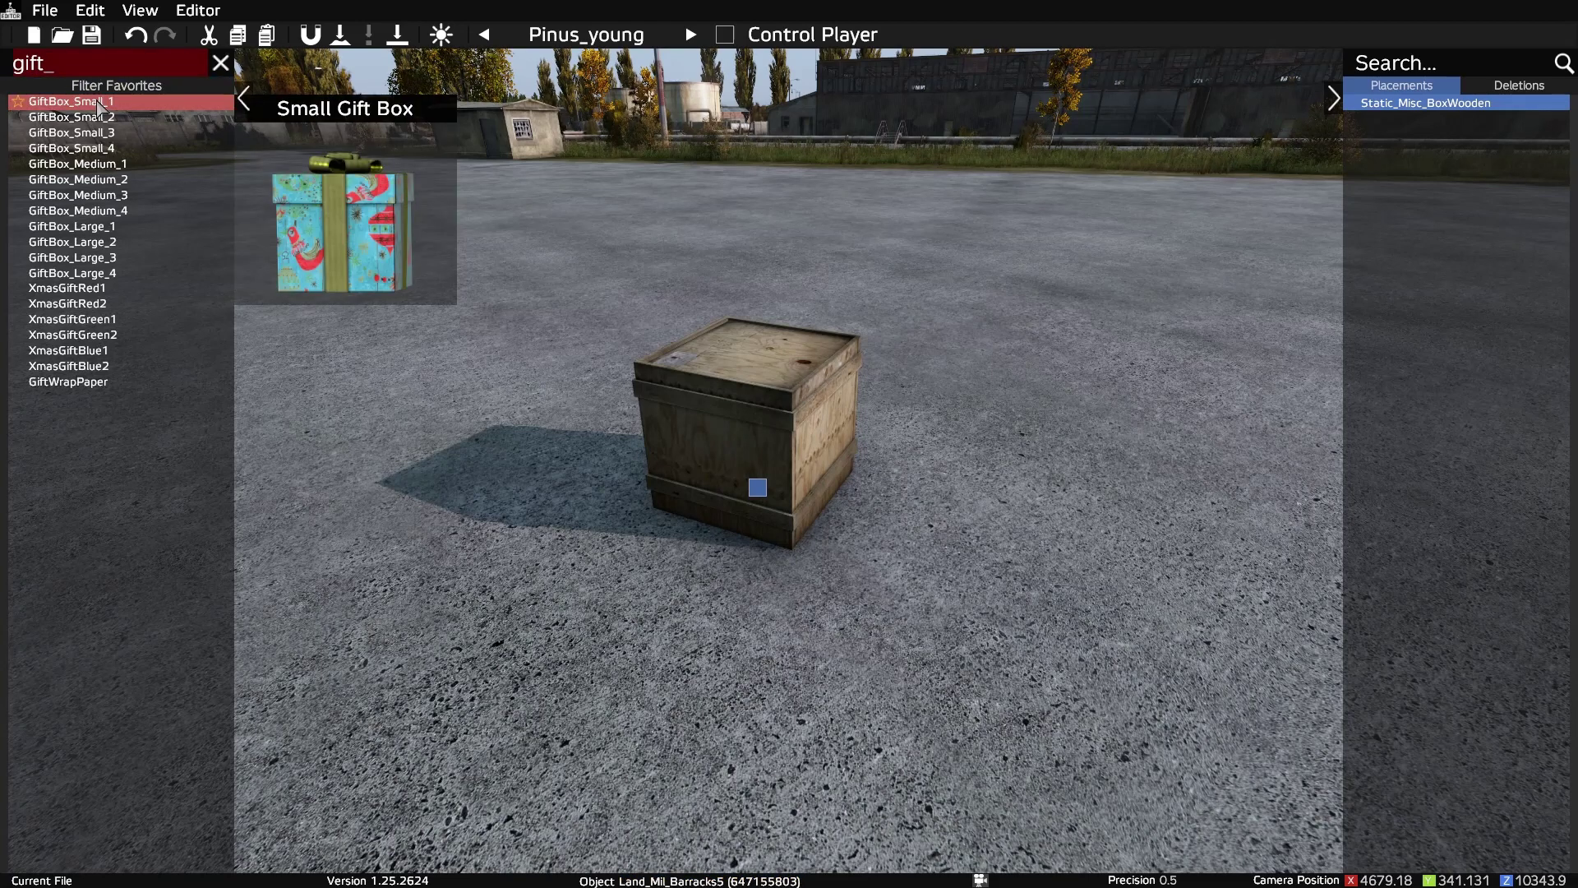
{"action": "left_click", "coordinate": [99, 105]}
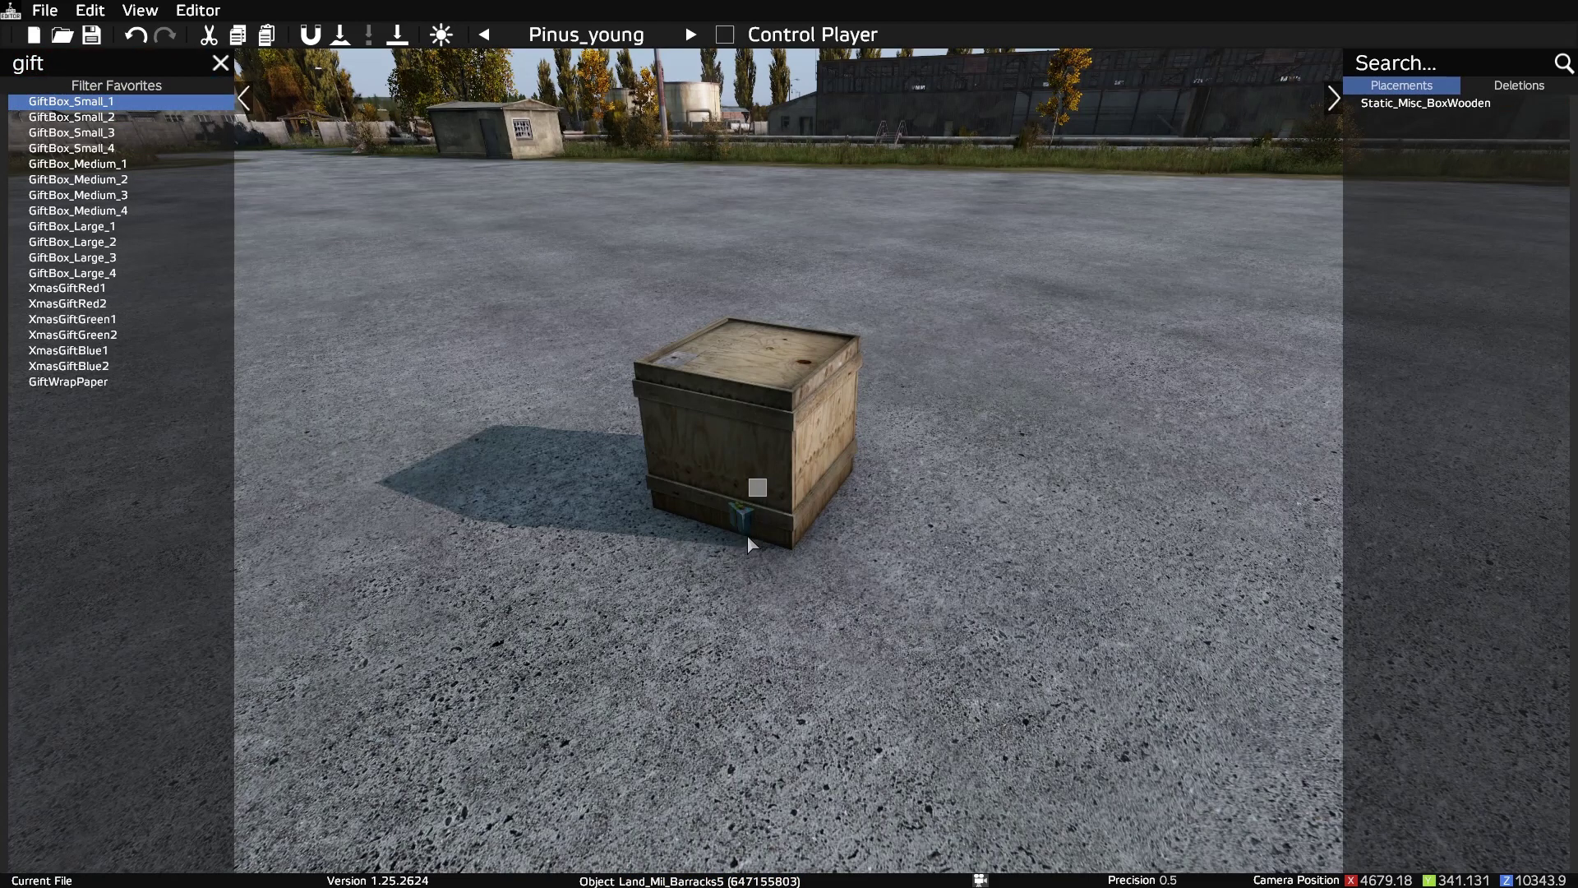
{"action": "left_click", "coordinate": [734, 503]}
{"action": "left_click_drag", "start_coordinate": [735, 500], "coordinate": [769, 393]}
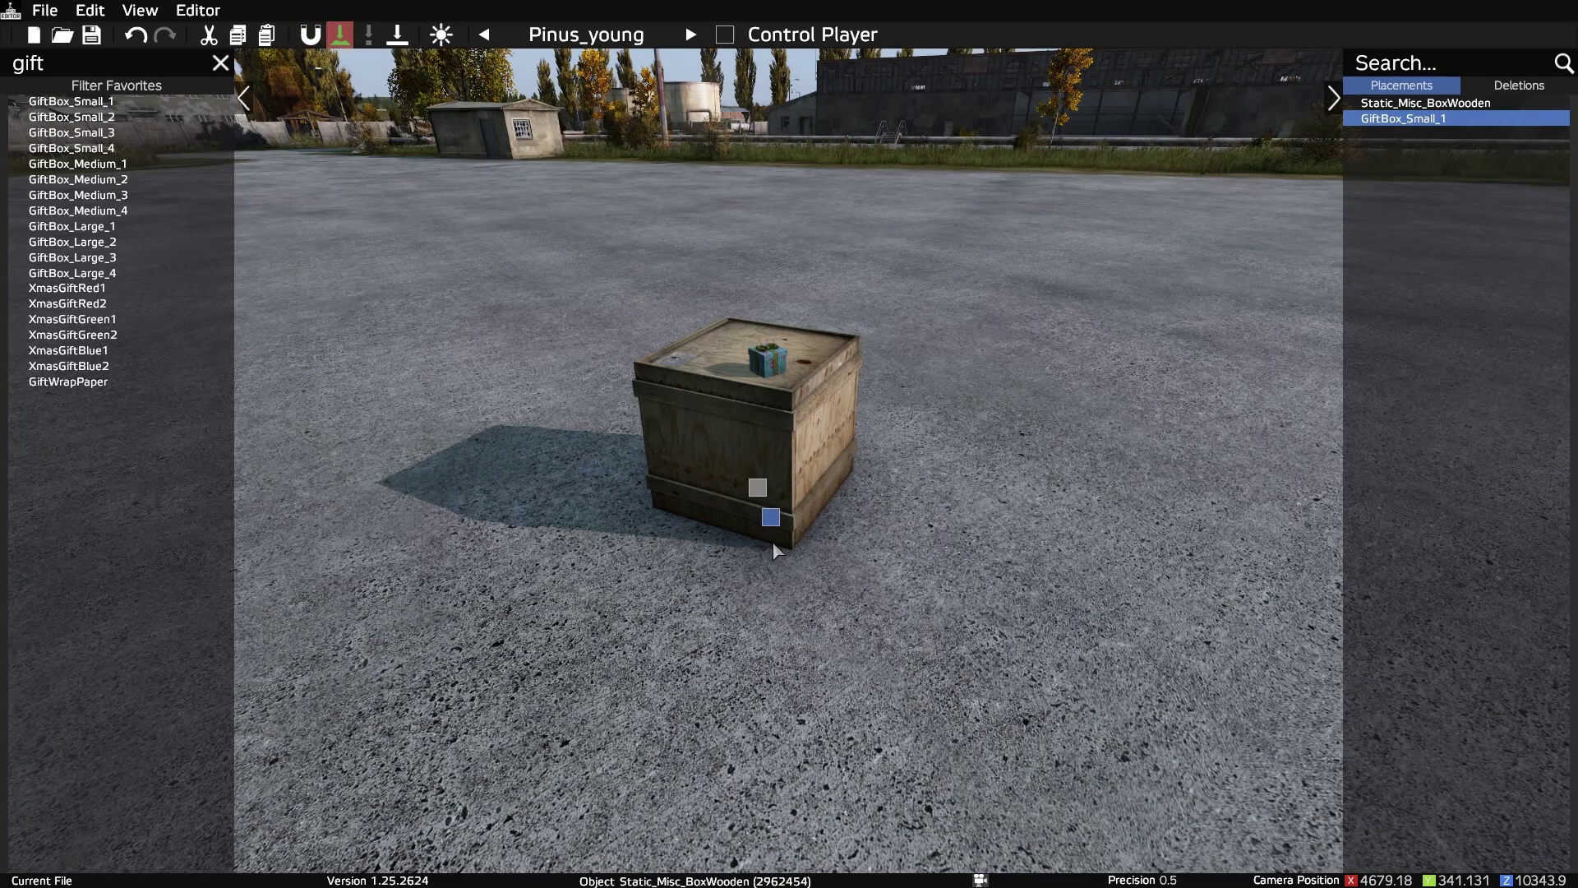
{"action": "mouse_move", "coordinate": [778, 520]}
{"action": "left_mouse_down"}
{"action": "mouse_move", "coordinate": [780, 496]}
{"action": "mouse_move", "coordinate": [744, 504]}
{"action": "mouse_move", "coordinate": [760, 501]}
{"action": "left_mouse_up"}
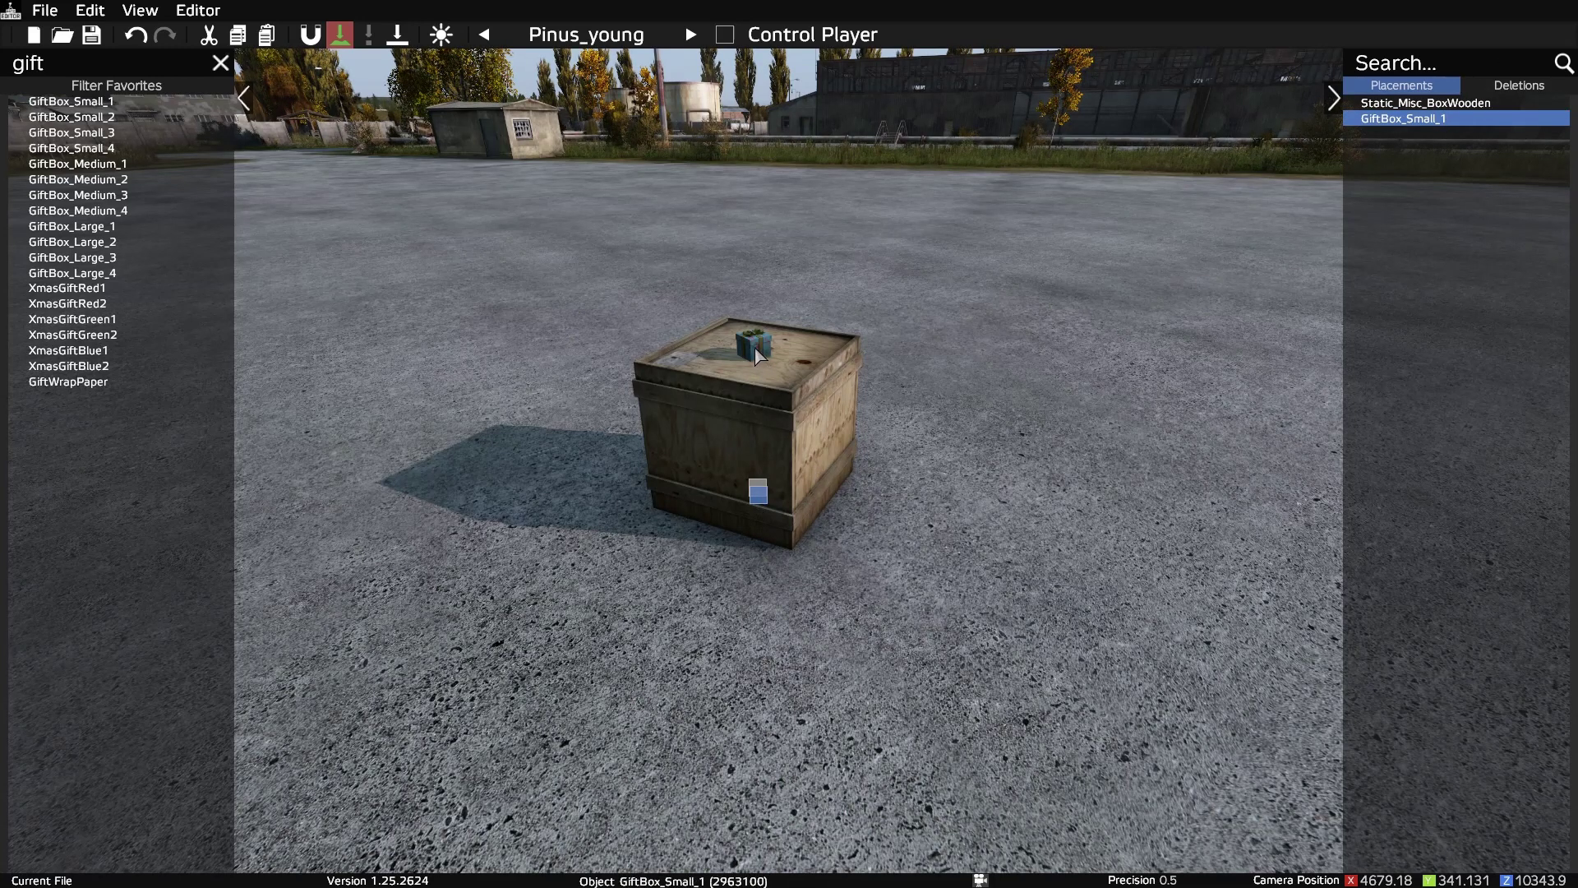
{"action": "mouse_move", "coordinate": [762, 500]}
{"action": "left_mouse_down"}
{"action": "mouse_move", "coordinate": [764, 524]}
{"action": "mouse_move", "coordinate": [782, 498]}
{"action": "left_mouse_up"}
- Copy and paste a second GiftBox_Small_1 onto the crate, nudging it beside the first
{"action": "right_click", "coordinate": [782, 496]}
{"action": "left_click", "coordinate": [804, 526]}
{"action": "right_click", "coordinate": [783, 499]}
{"action": "left_click", "coordinate": [813, 552]}
{"action": "left_click_drag", "start_coordinate": [749, 501], "coordinate": [741, 502]}
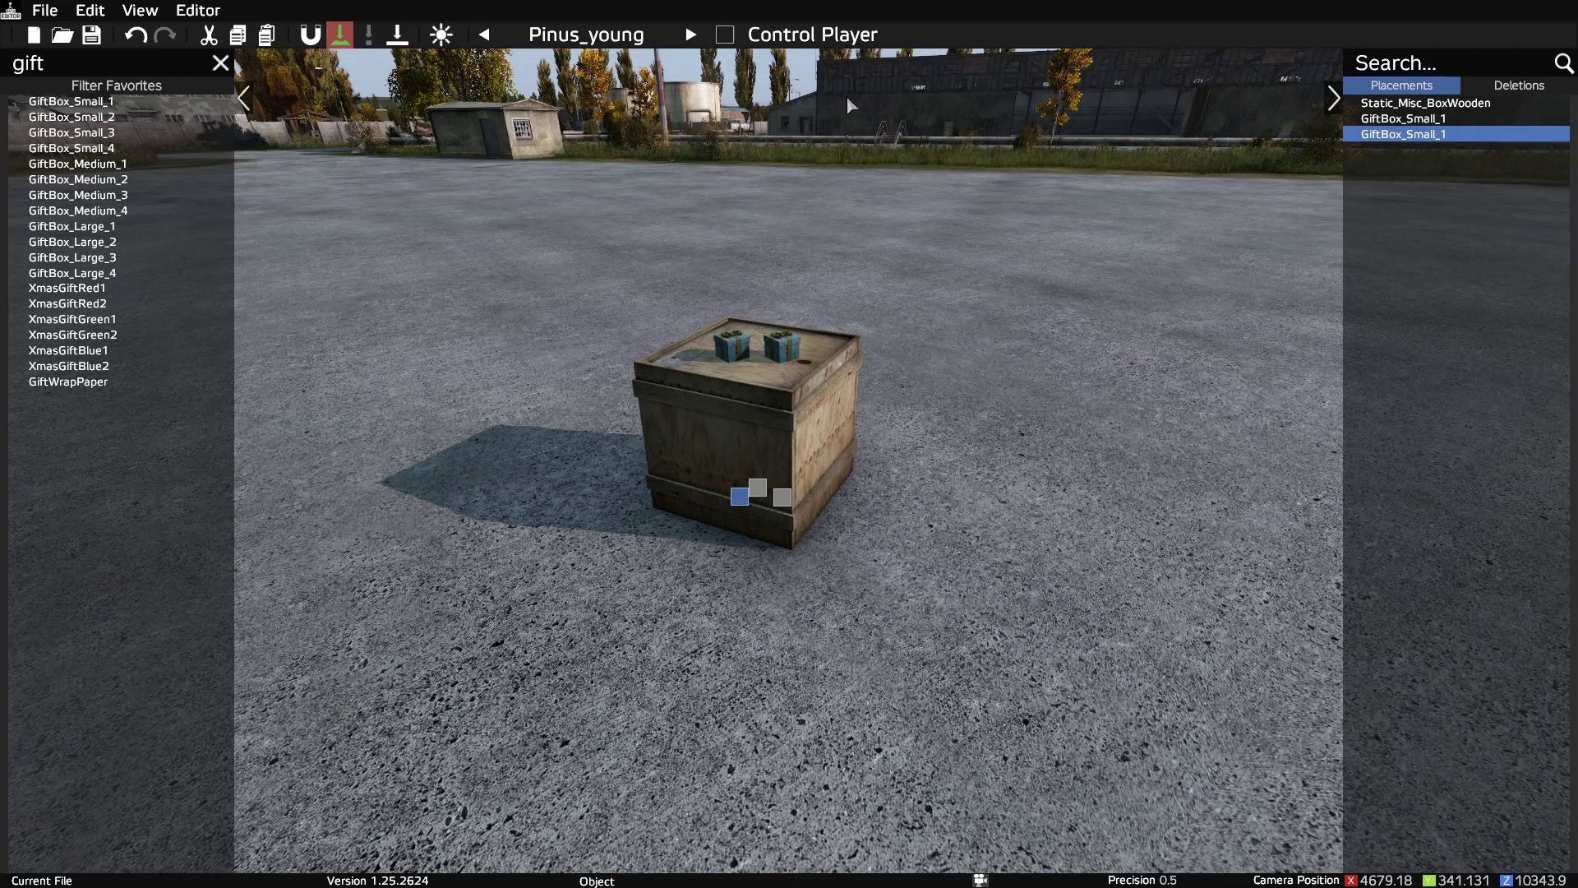
- Export the crate and gift boxes to an init.c file named YoutubeBox
{"action": "left_click", "coordinate": [51, 12]}
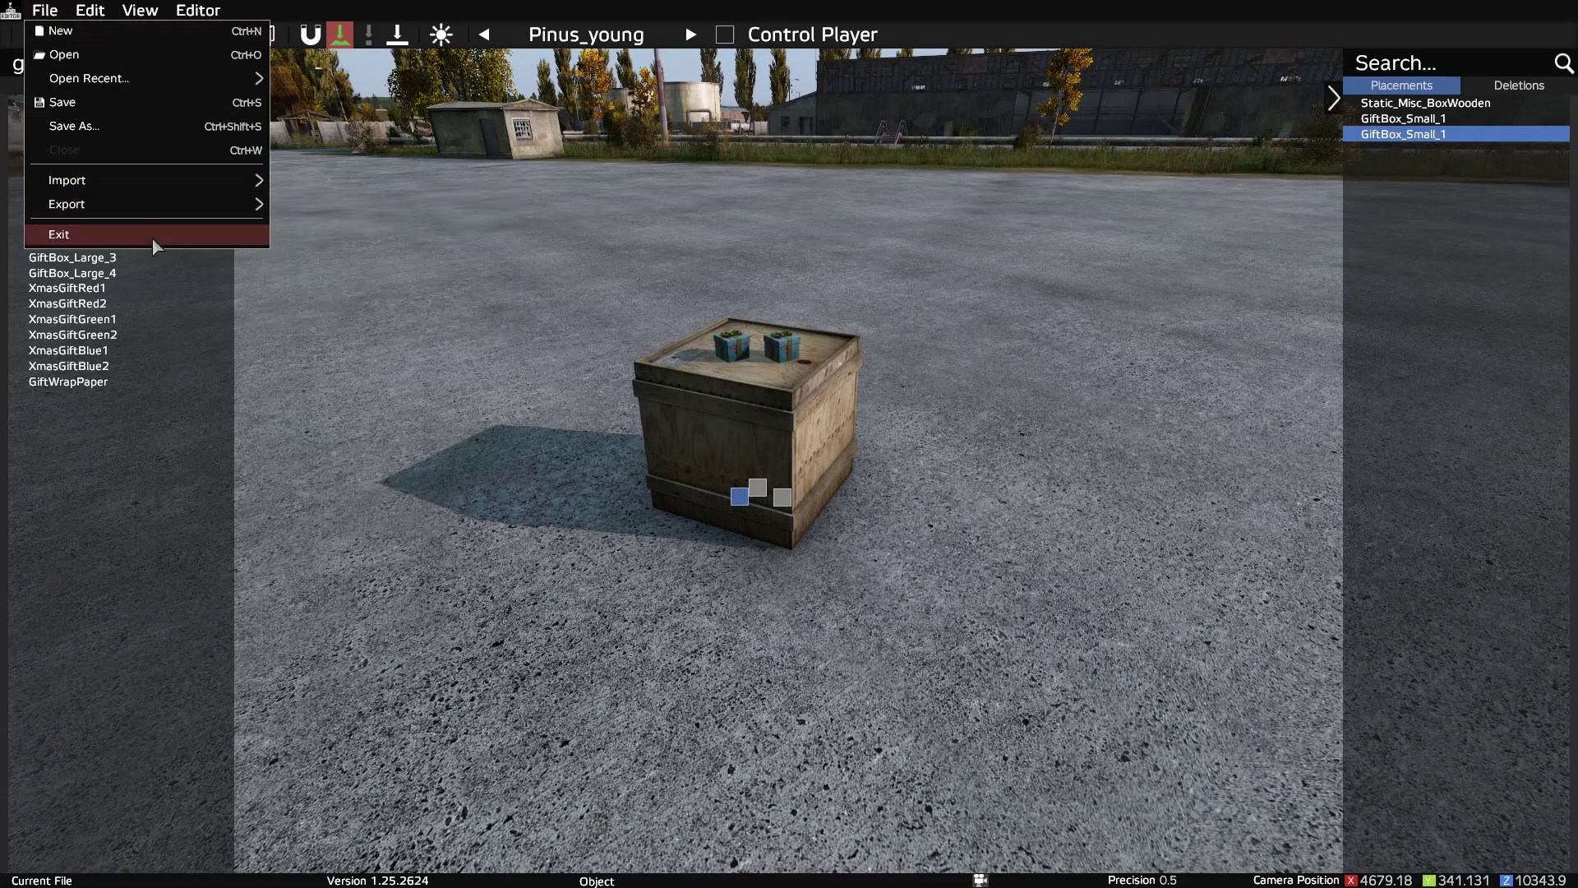
{"action": "mouse_move", "coordinate": [238, 204]}
{"action": "left_click", "coordinate": [354, 213]}
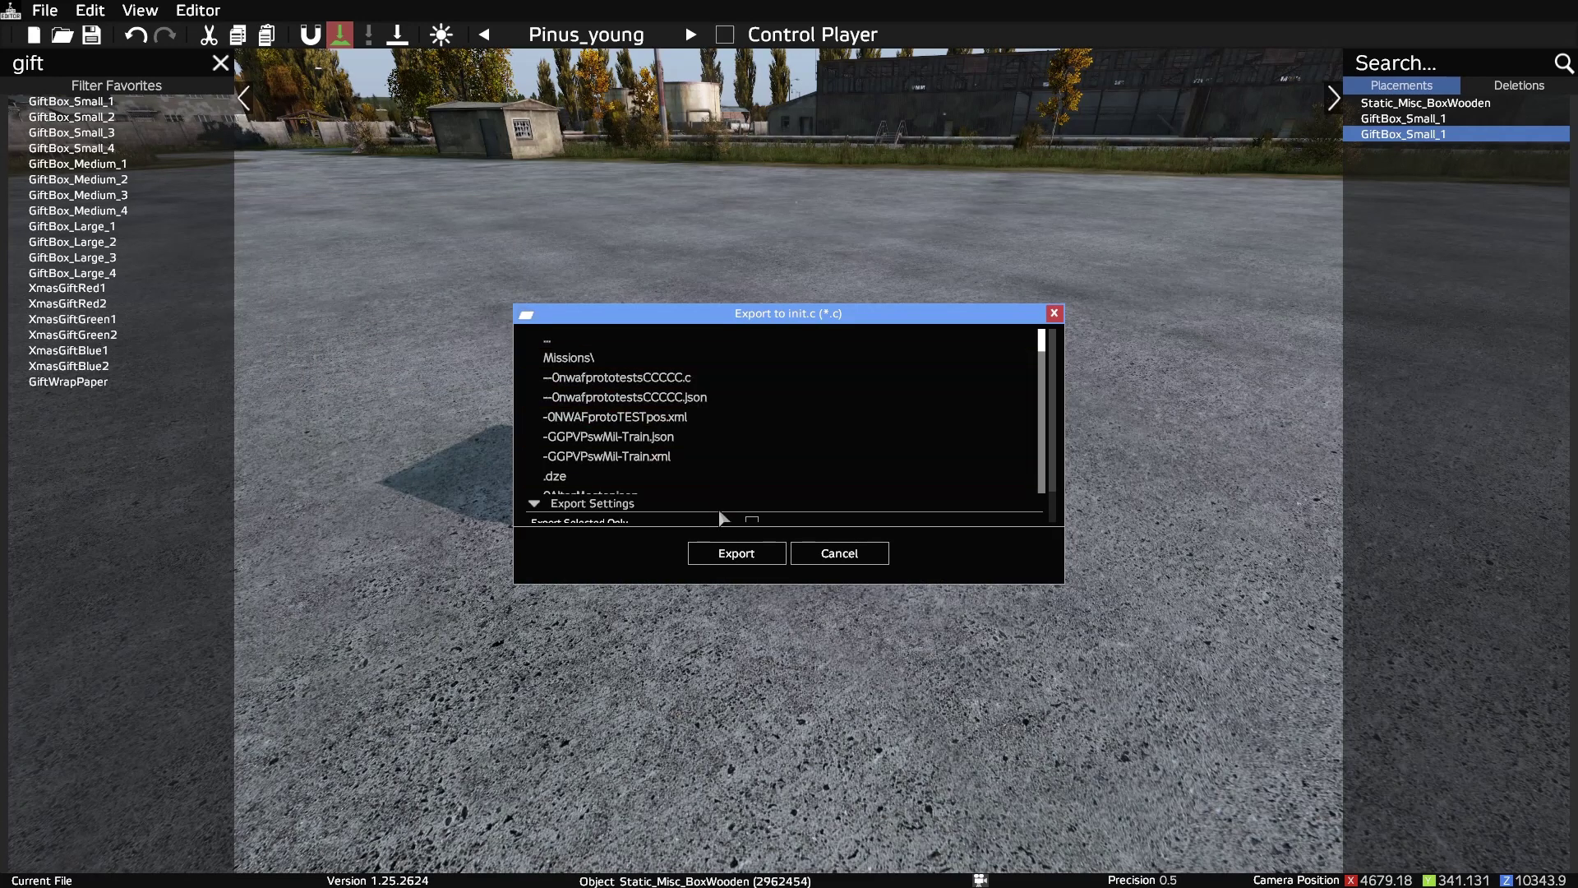
{"action": "scroll", "coordinate": [718, 513], "scroll_direction": "down", "scroll_amount": 1}
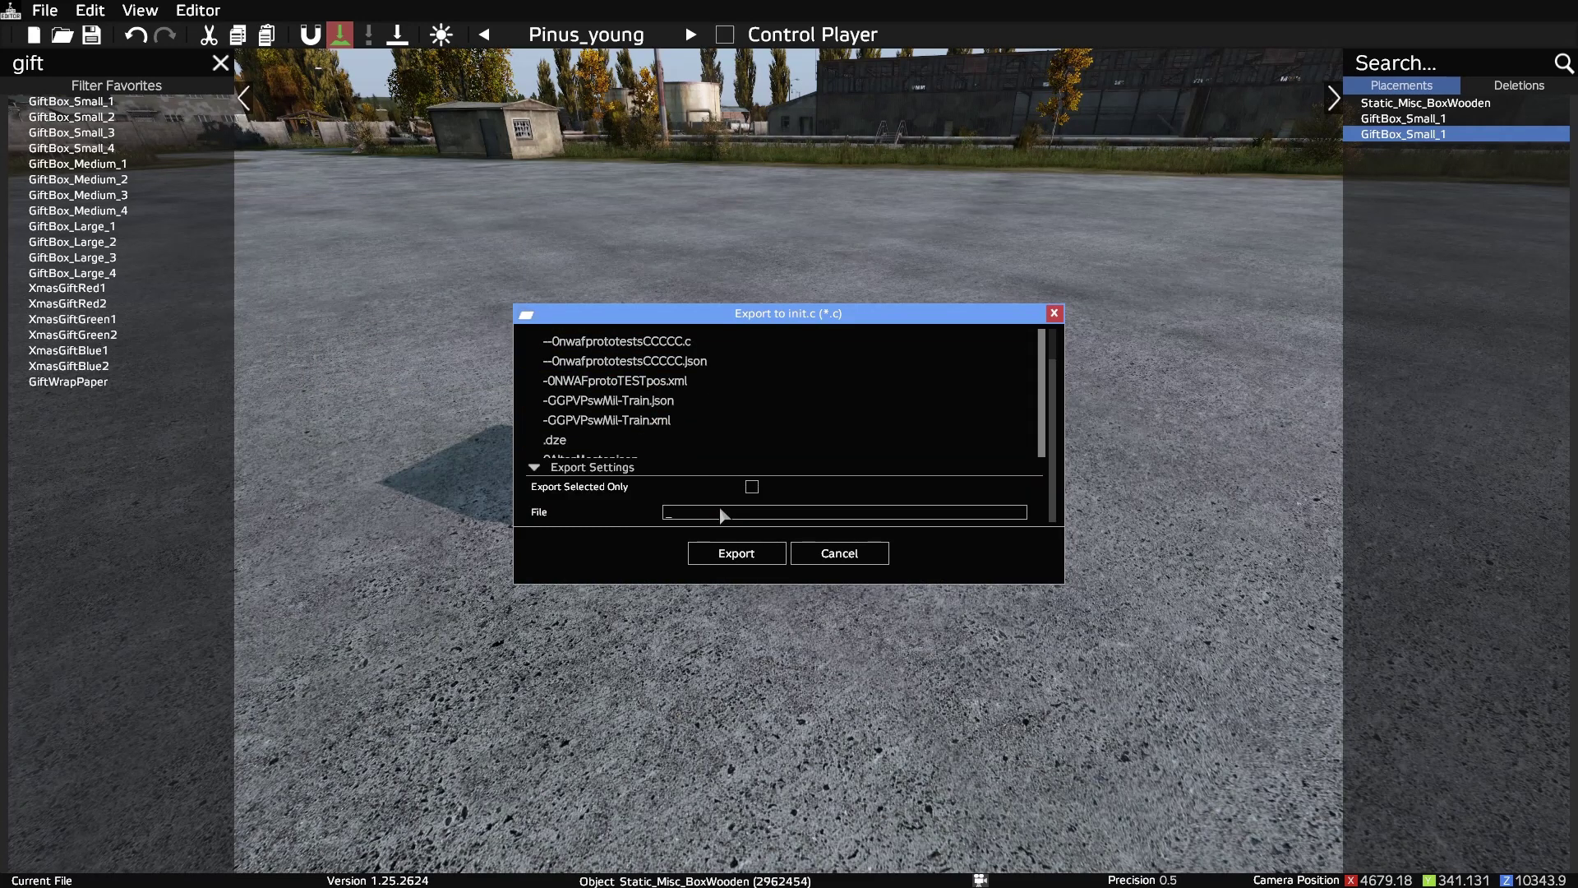
{"action": "type", "text": "h"}
{"action": "type", "text": "hY"}
{"action": "type", "text": "_"}
{"action": "type", "text": "outubeBox"}
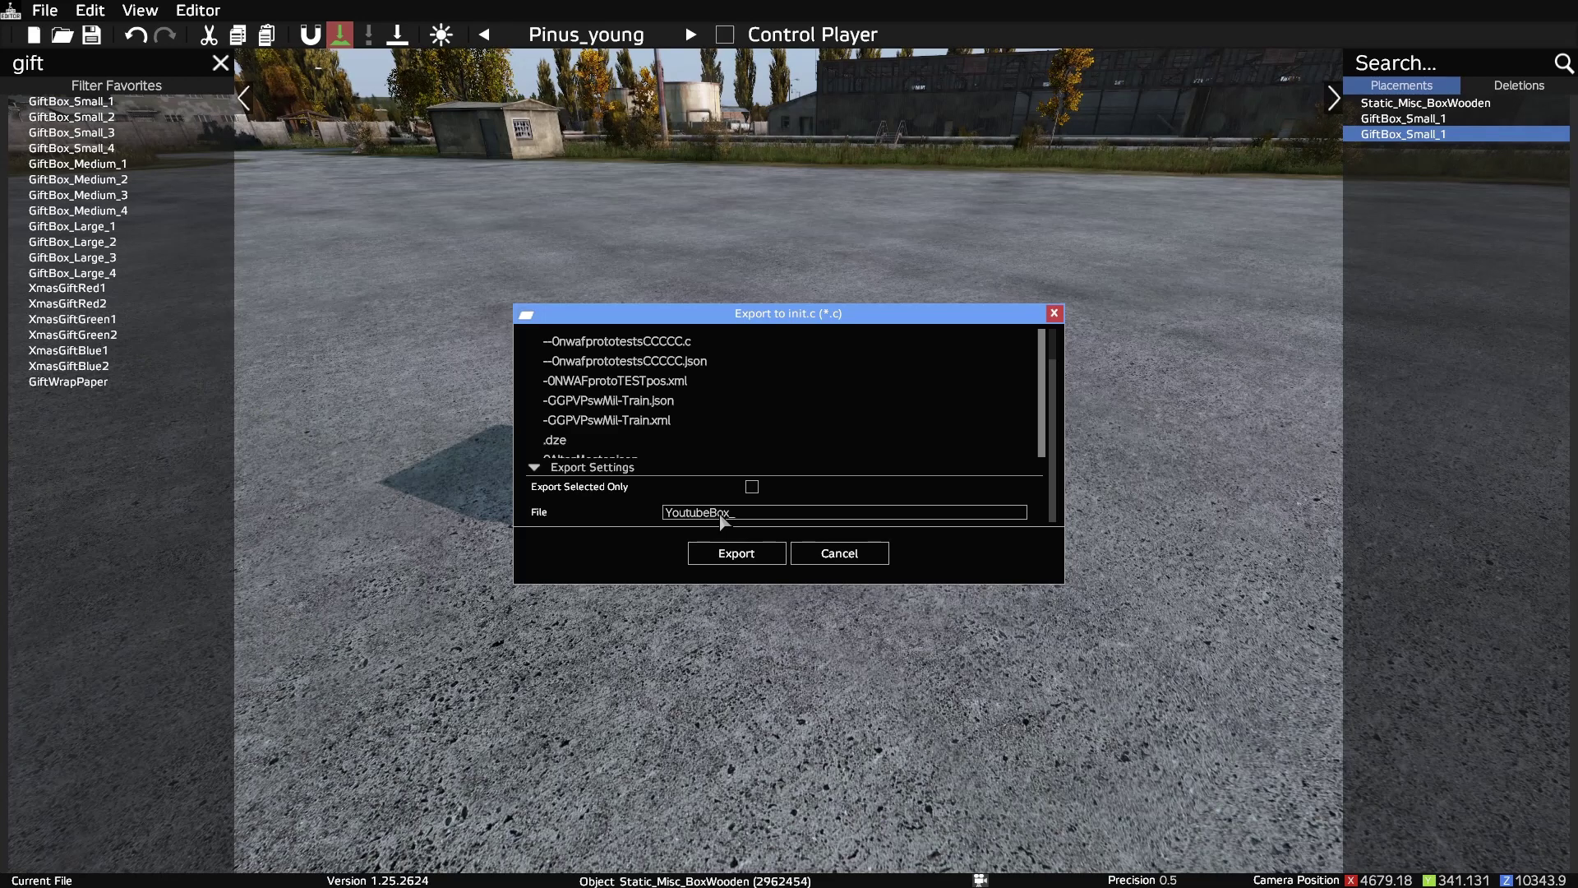
{"action": "left_click", "coordinate": [734, 553]}
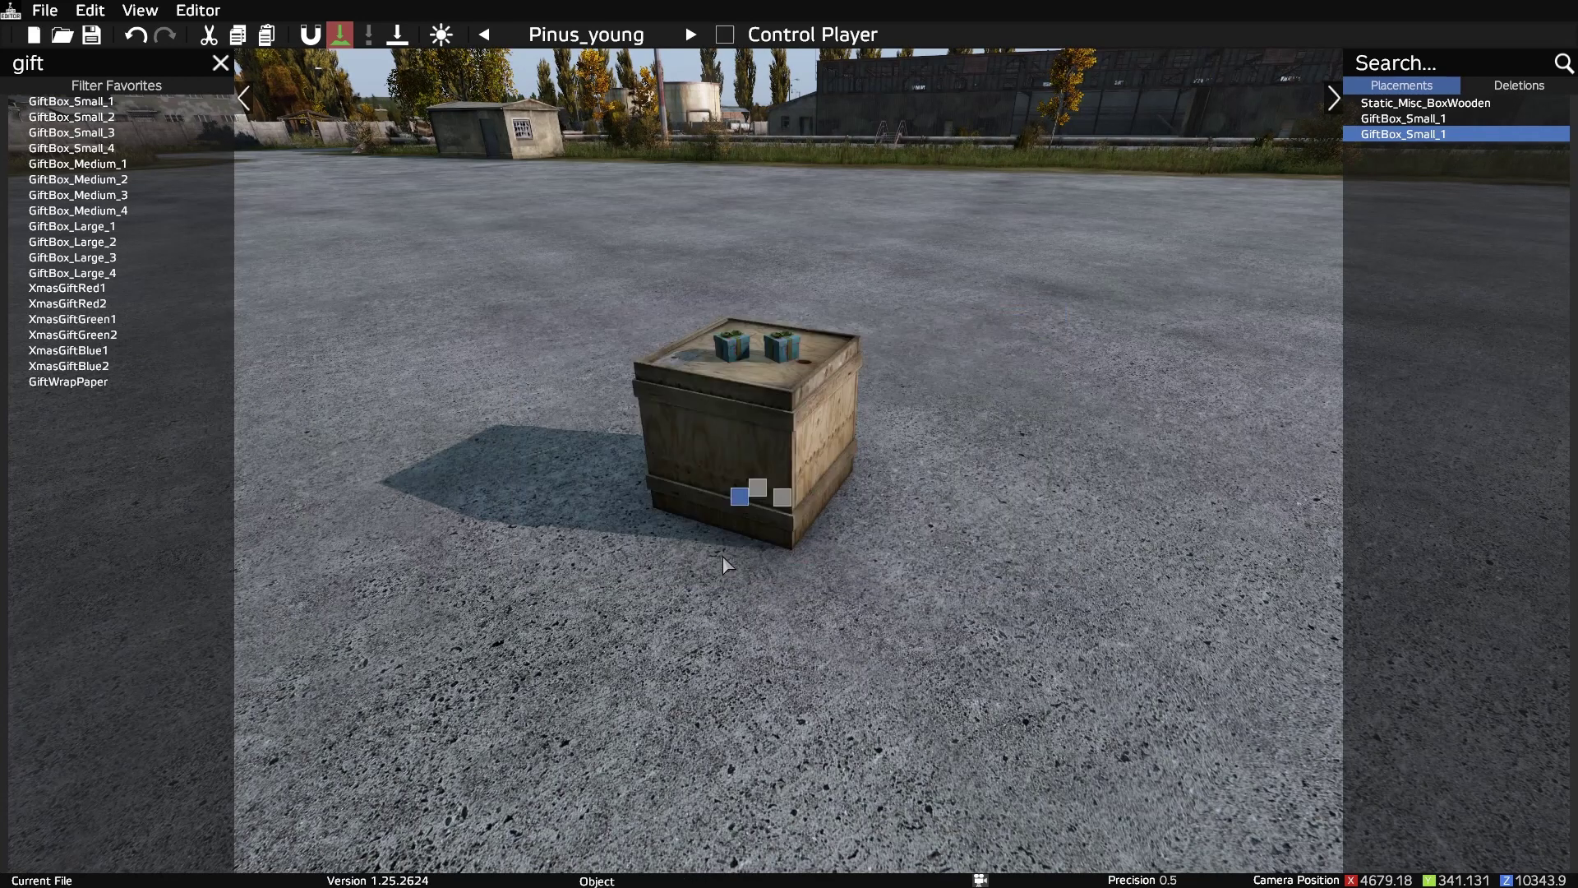
- Open YoutubeBox.c from the Documents\DayZ\Editor folder in File Explorer
{"action": "key", "text": "alt+Tab"}
{"action": "key", "text": "super"}
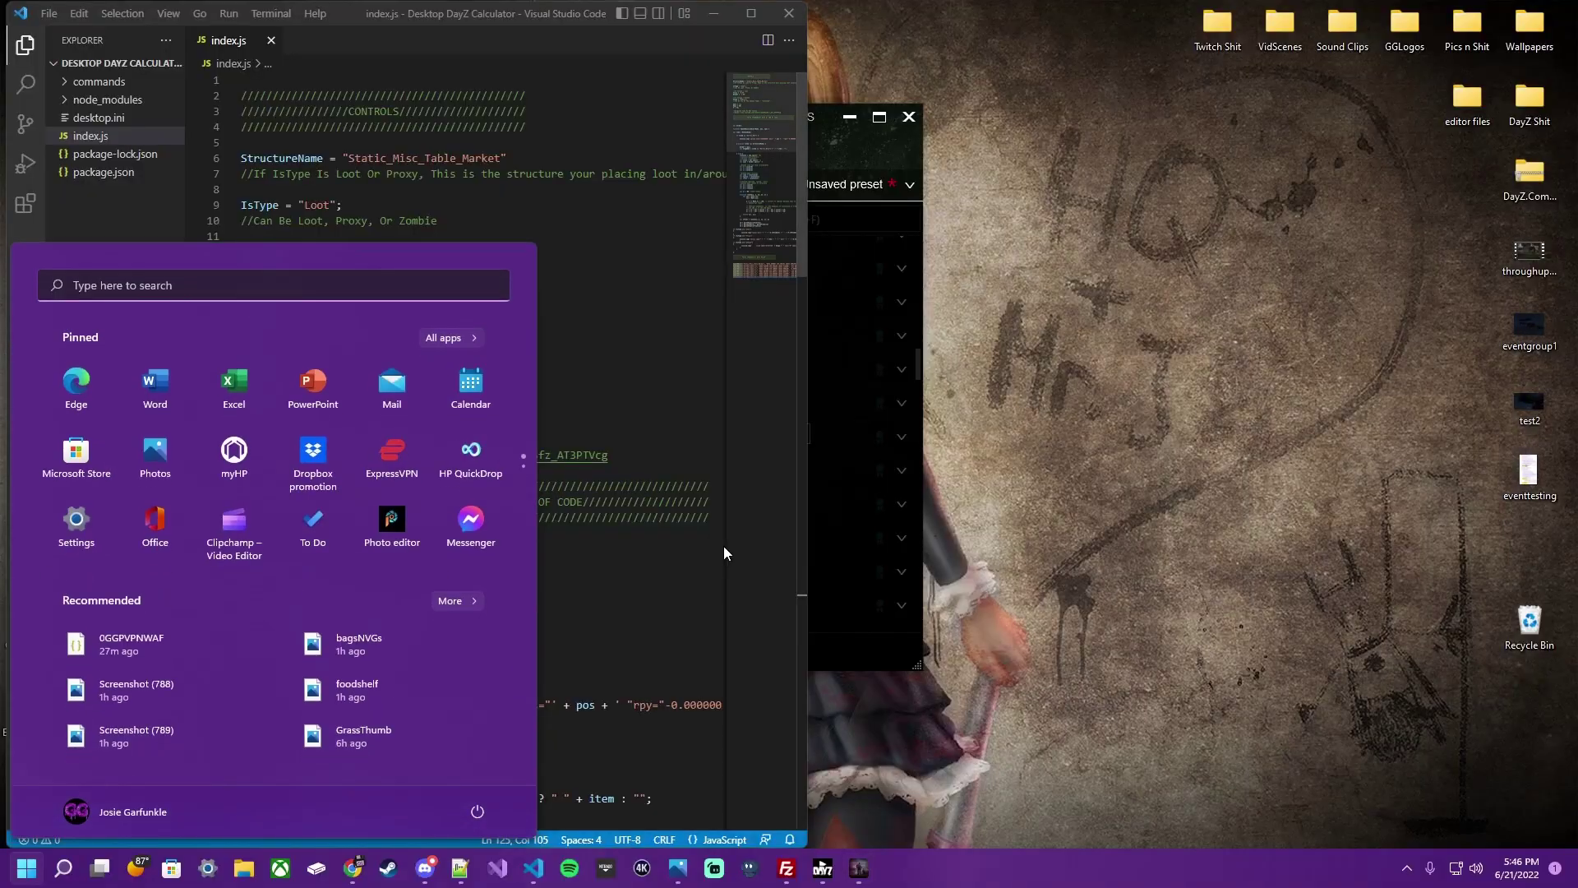
{"action": "left_click", "coordinate": [244, 869]}
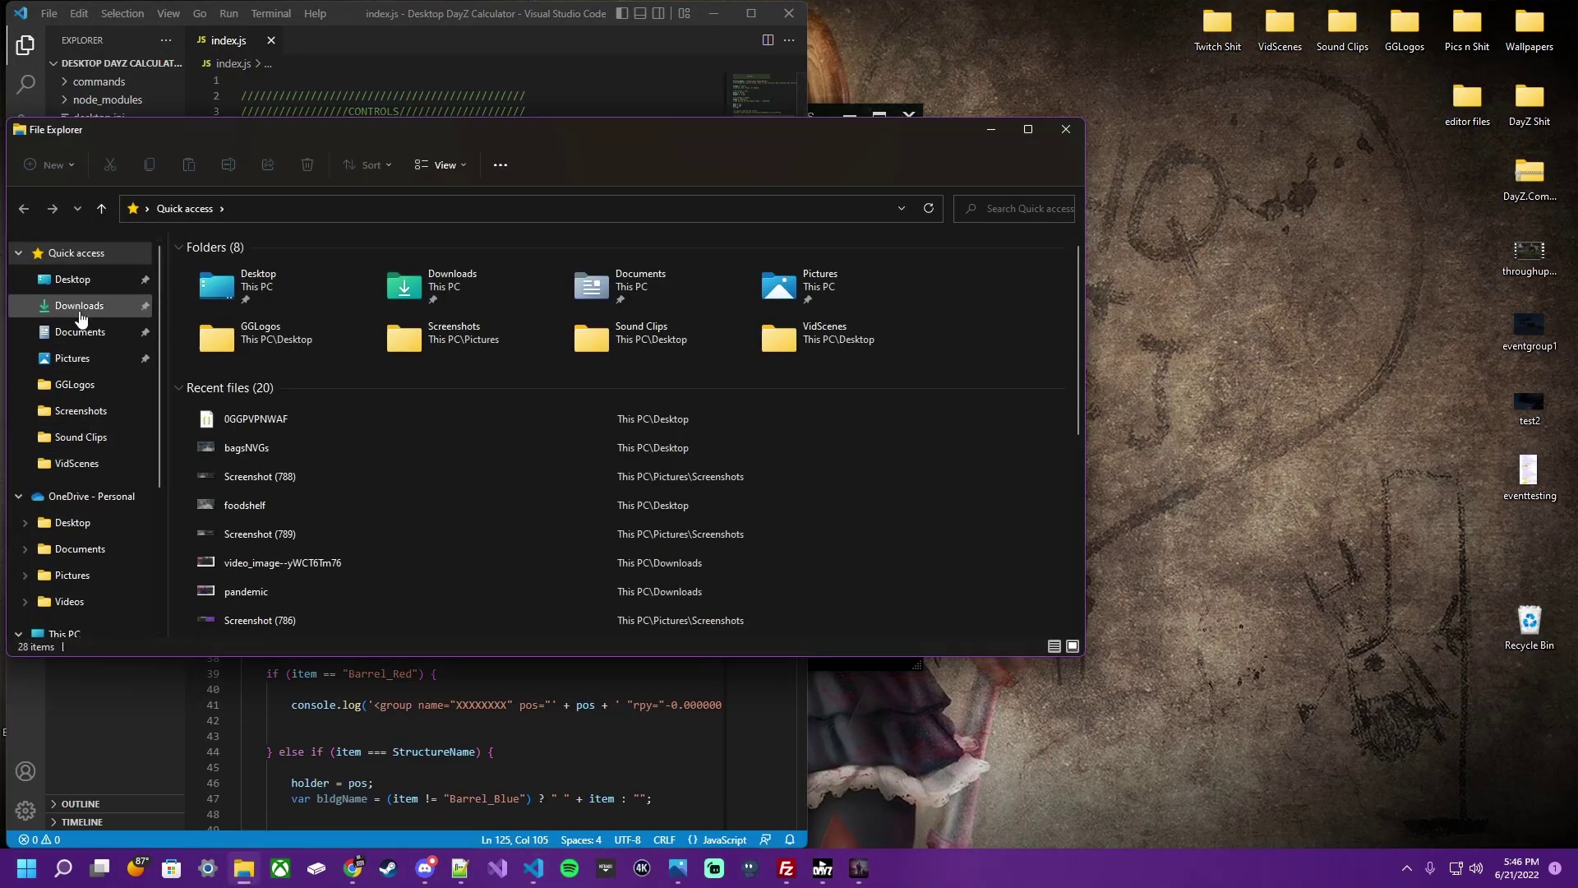
{"action": "left_click", "coordinate": [80, 331]}
{"action": "left_click", "coordinate": [219, 320]}
{"action": "double_click", "coordinate": [219, 319]}
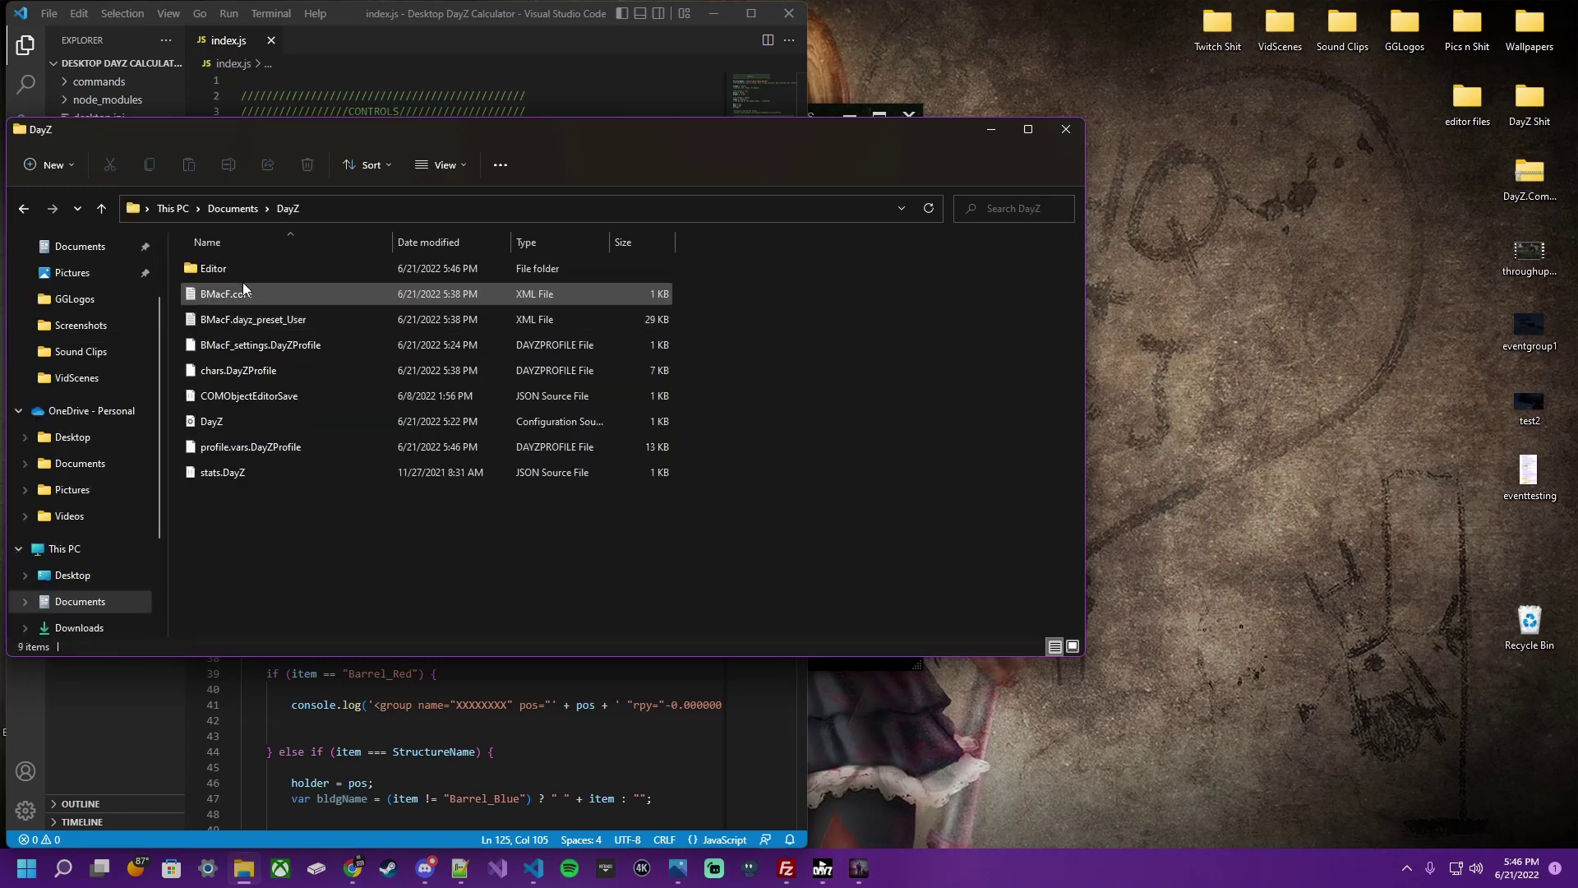
{"action": "double_click", "coordinate": [223, 274]}
{"action": "left_click_drag", "start_coordinate": [285, 130], "coordinate": [1029, 138]}
{"action": "scroll", "coordinate": [1132, 401], "scroll_direction": "down", "scroll_amount": 15}
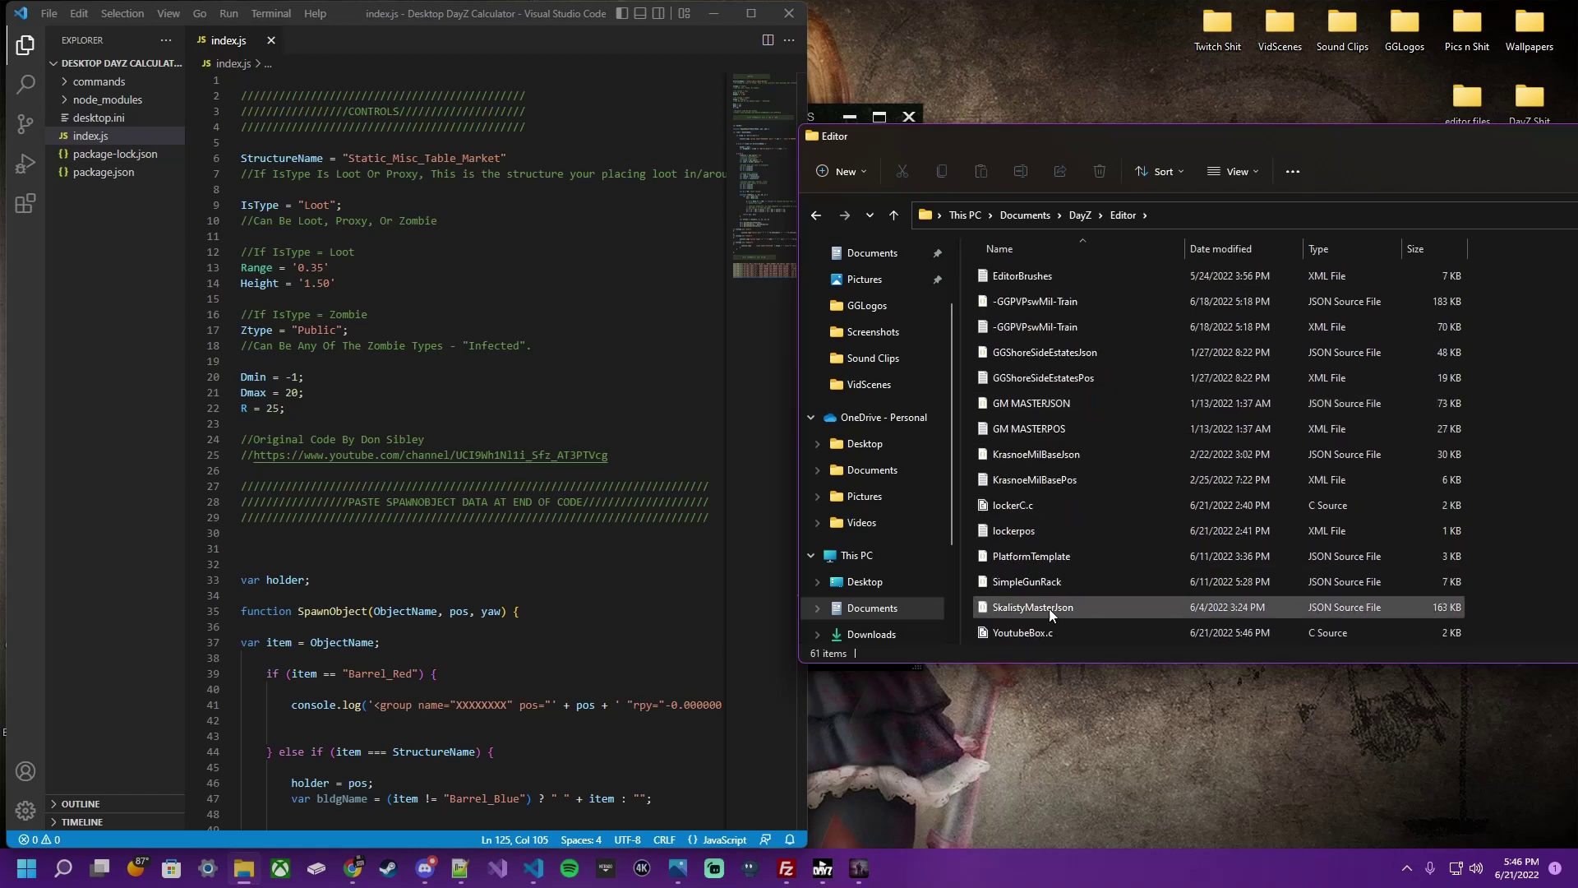
{"action": "left_click", "coordinate": [1017, 635]}
{"action": "double_click", "coordinate": [1018, 634]}
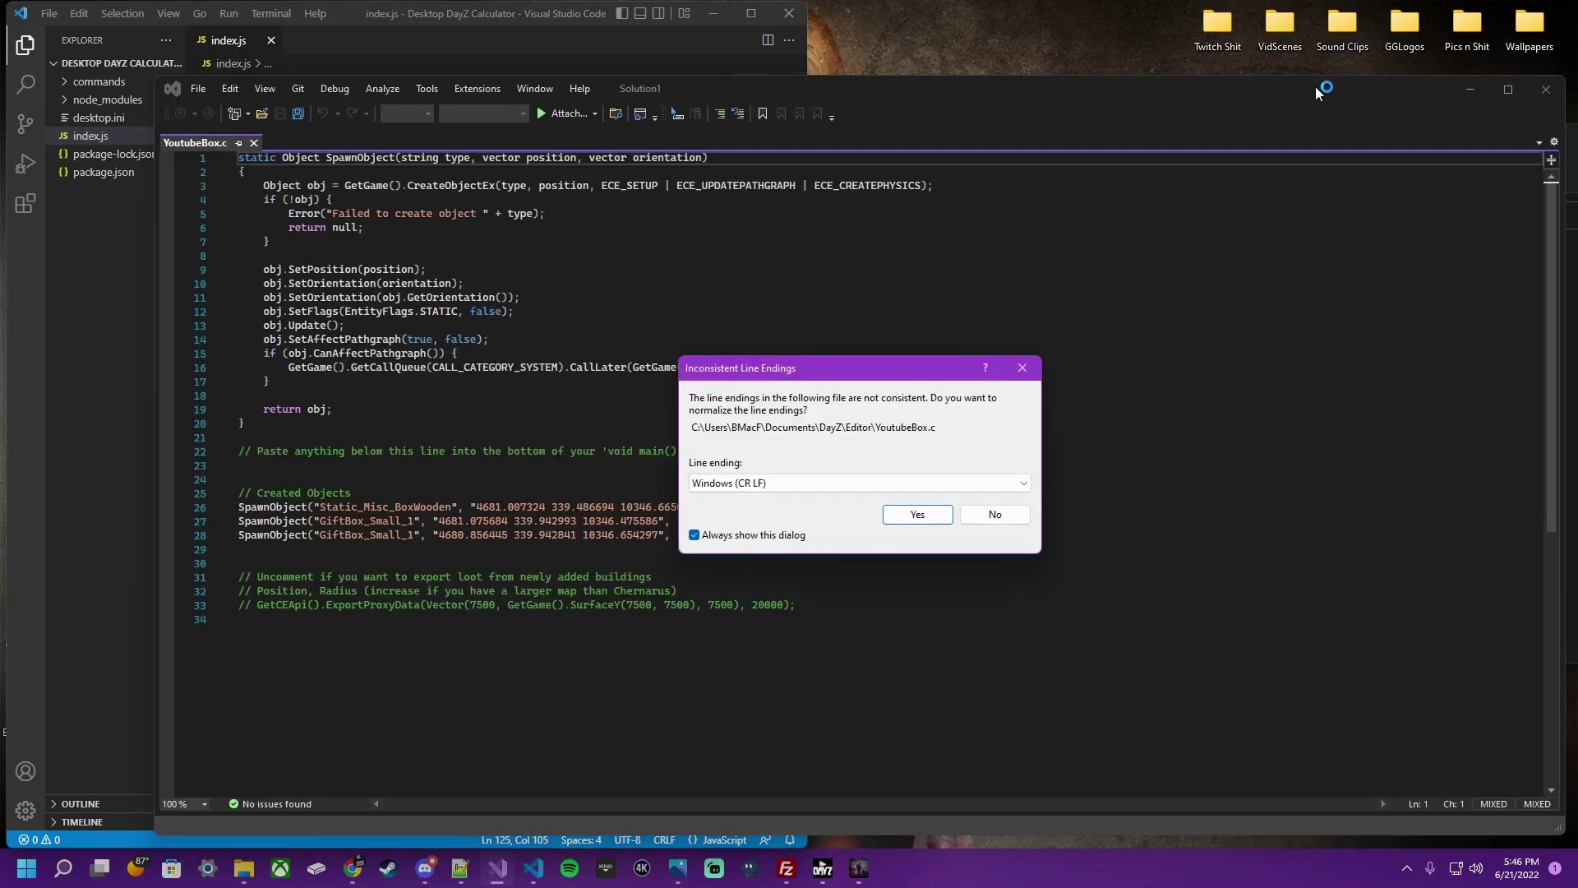
- Dismiss the line-endings prompt and select the three SpawnObject lines under Created Objects
{"action": "left_click", "coordinate": [1023, 368]}
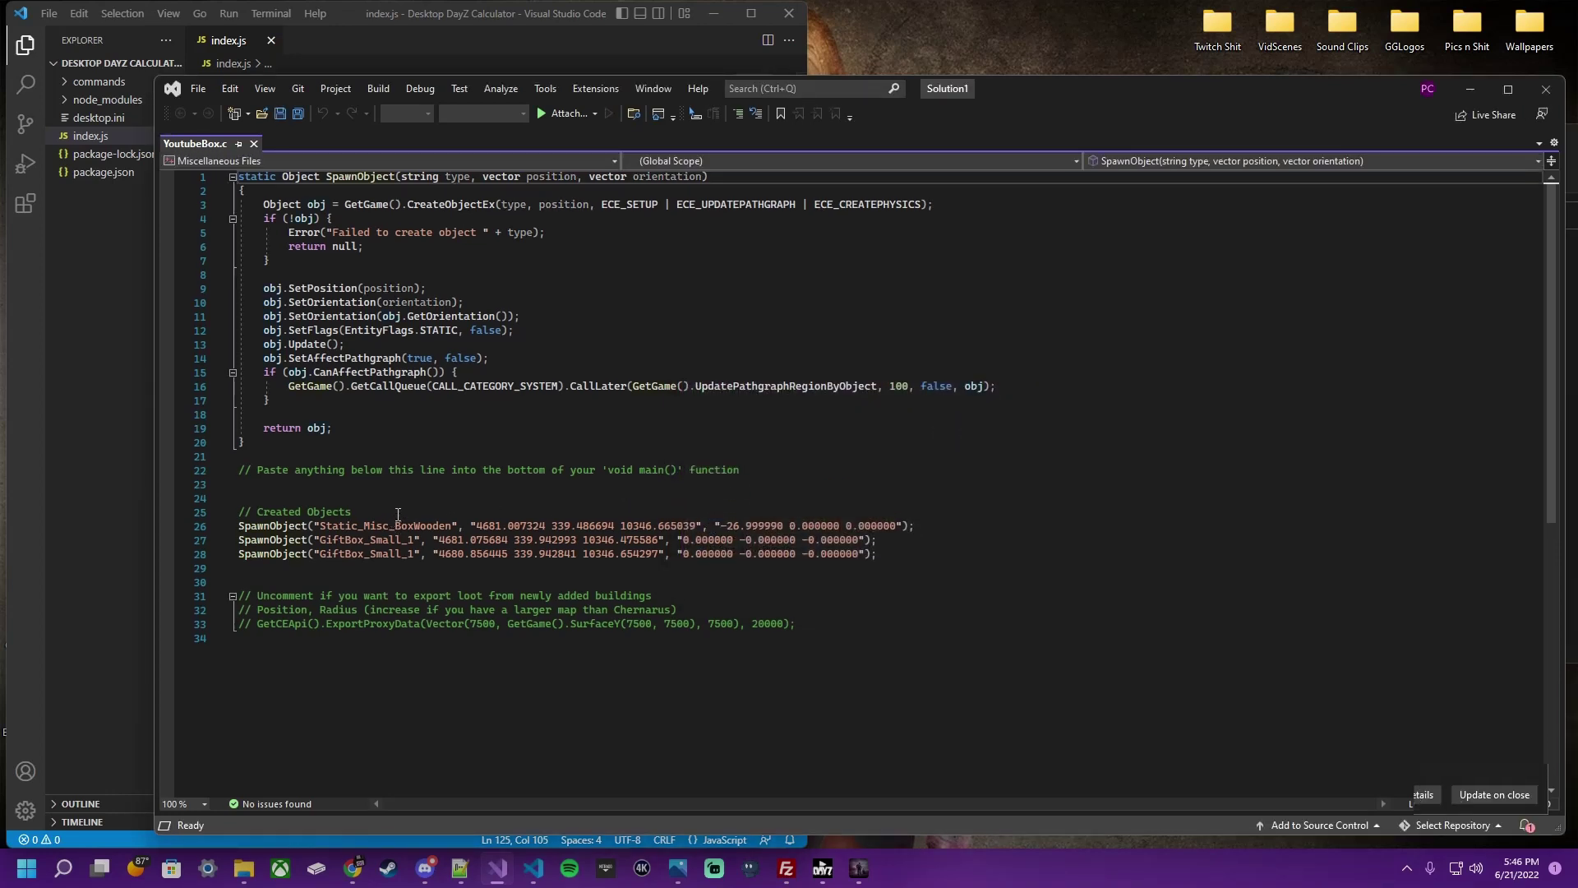
{"action": "left_click_drag", "start_coordinate": [398, 514], "coordinate": [971, 551]}
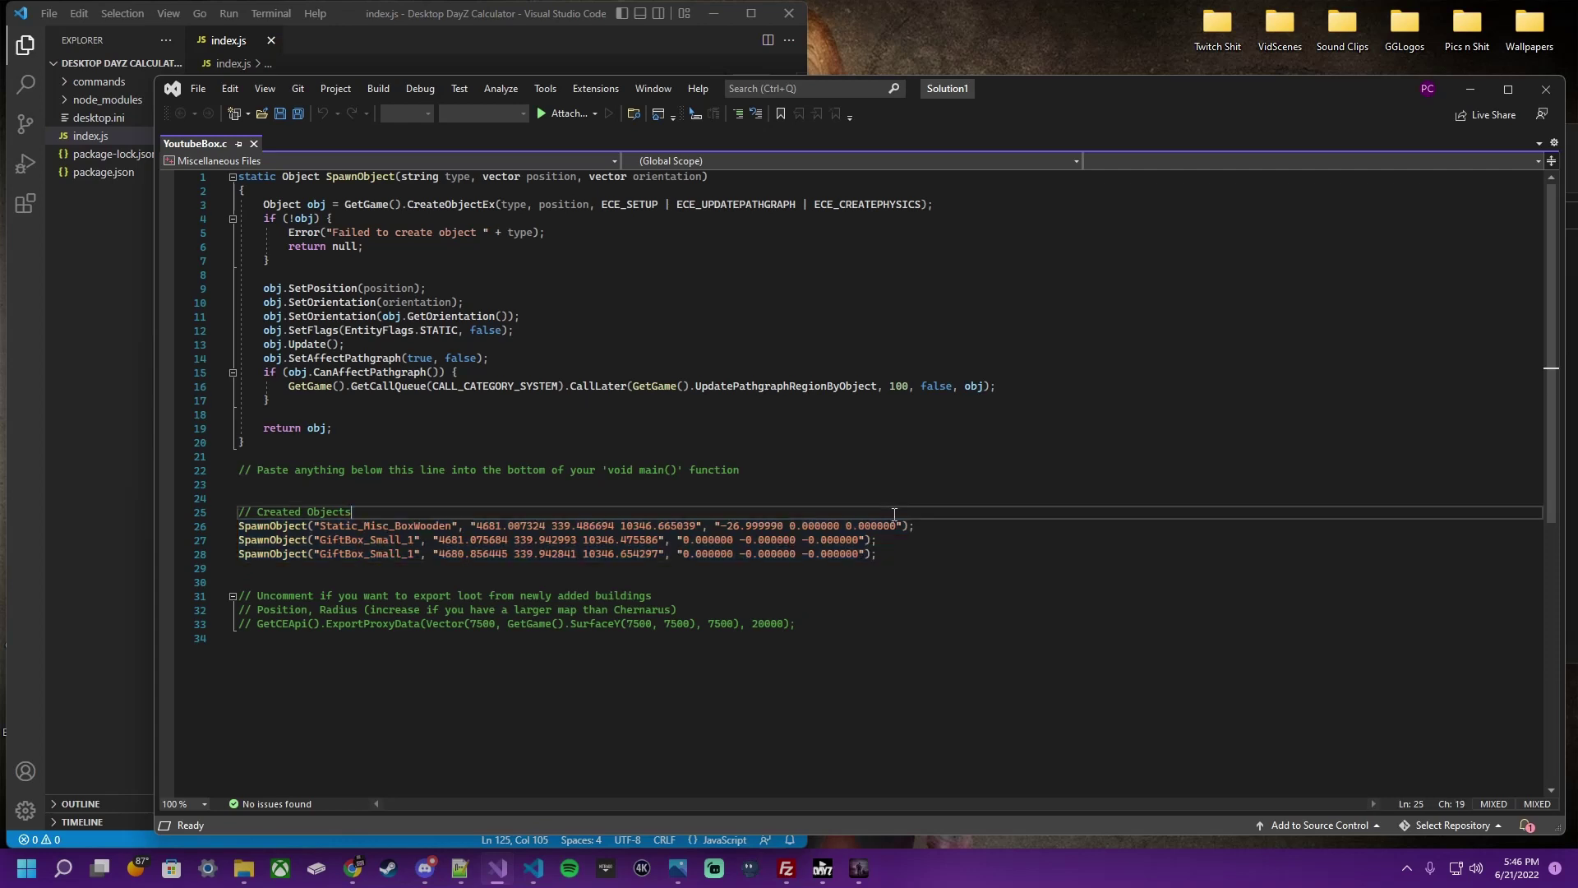
{"action": "left_click_drag", "start_coordinate": [894, 514], "coordinate": [895, 559]}
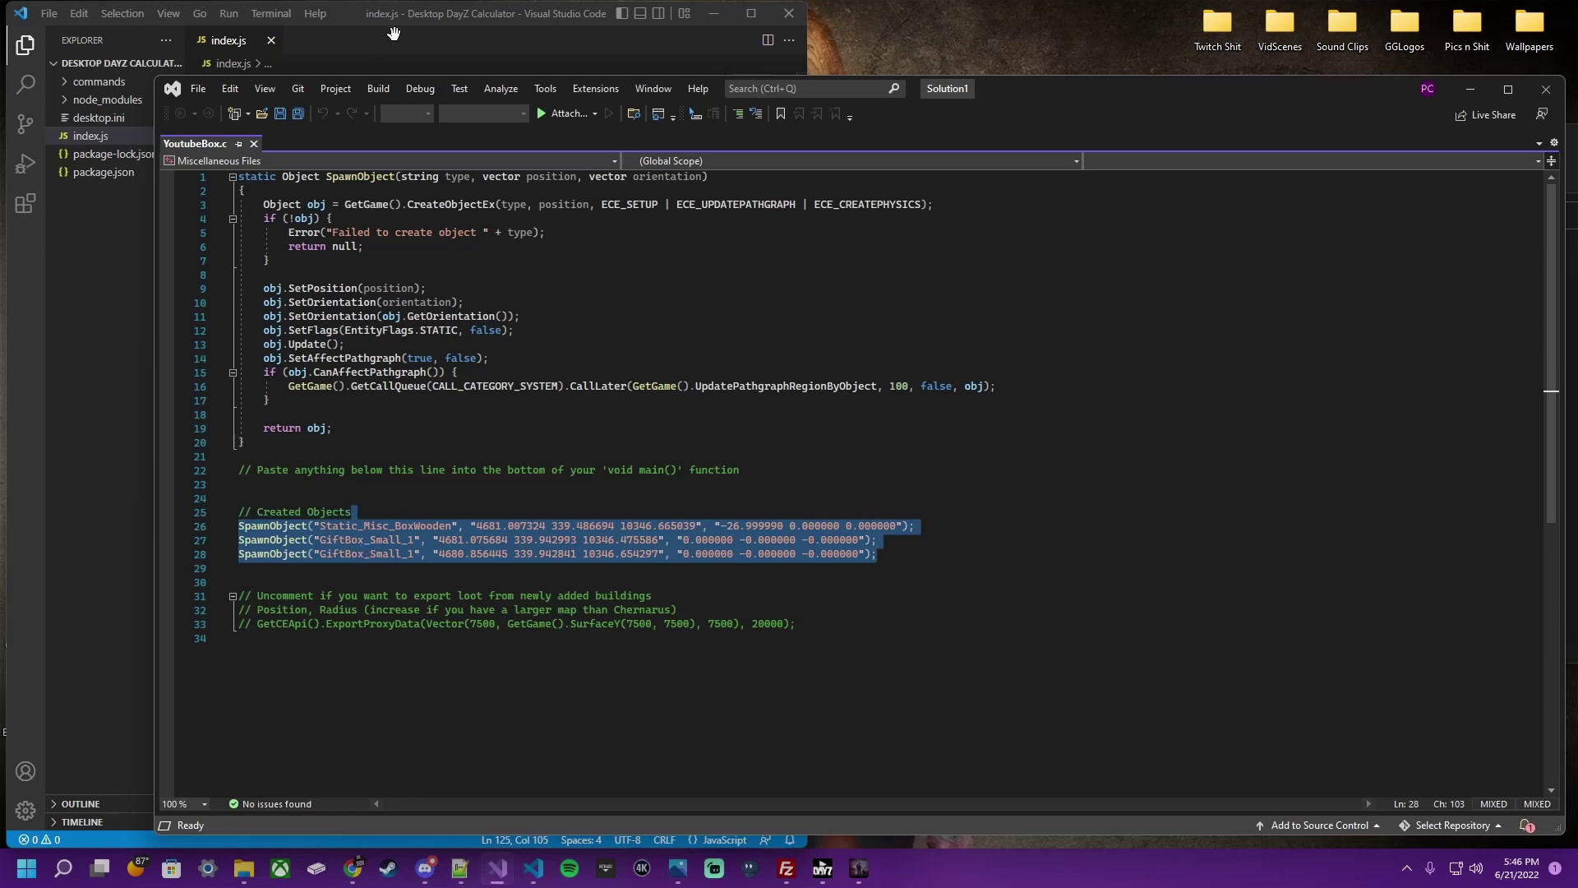
- Replace the old SpawnObject block at the end of index.js with the crate and two gift-box lines
{"action": "left_click", "coordinate": [418, 12]}
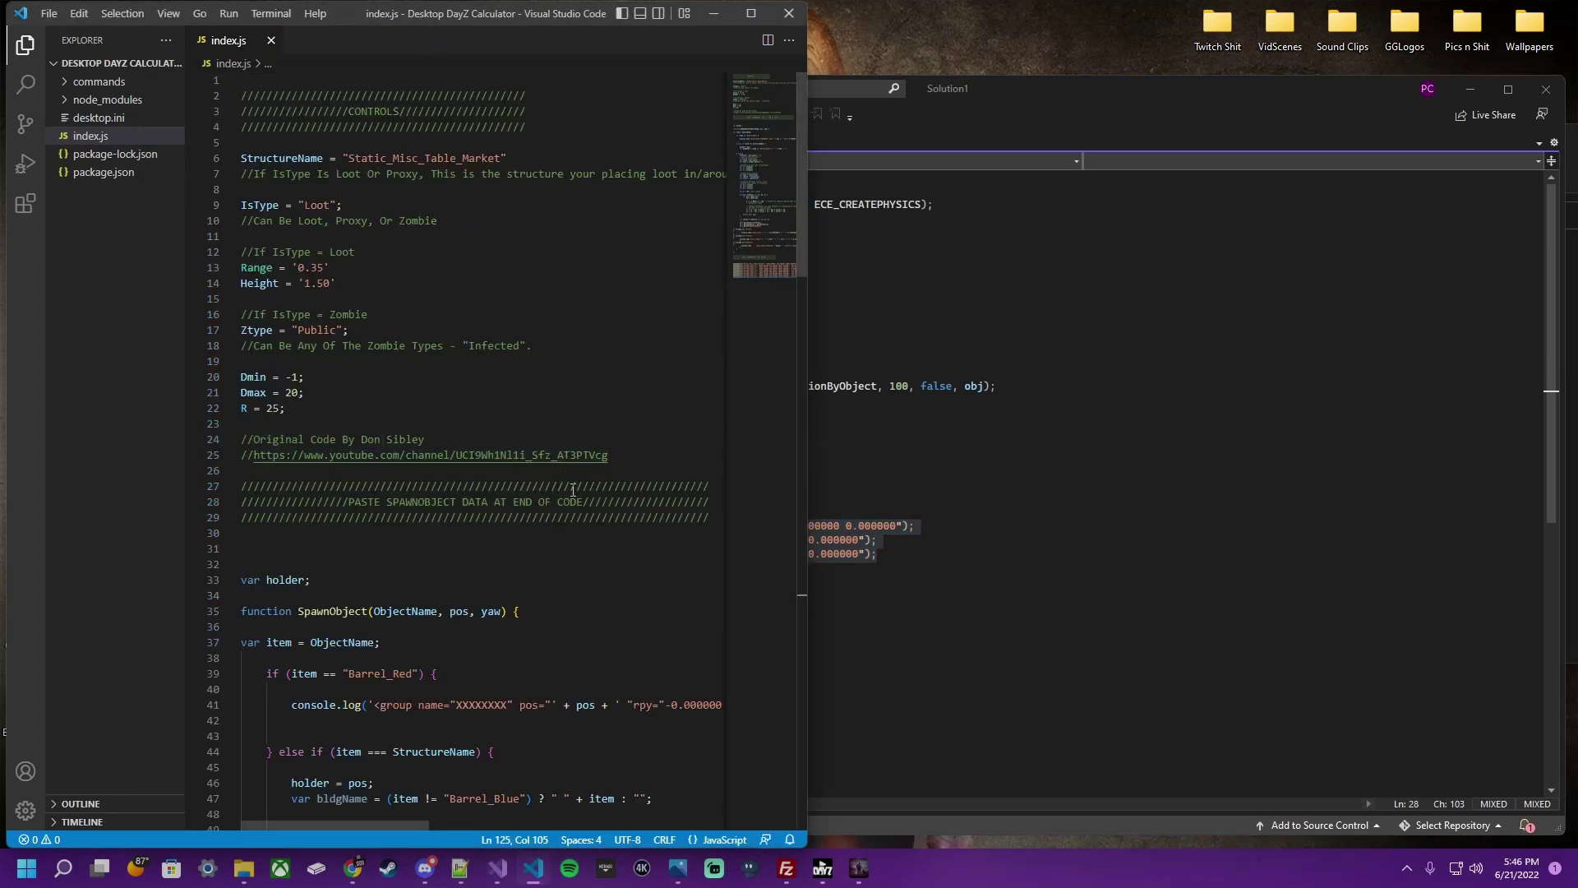
{"action": "scroll", "coordinate": [573, 507], "scroll_direction": "down", "scroll_amount": 20}
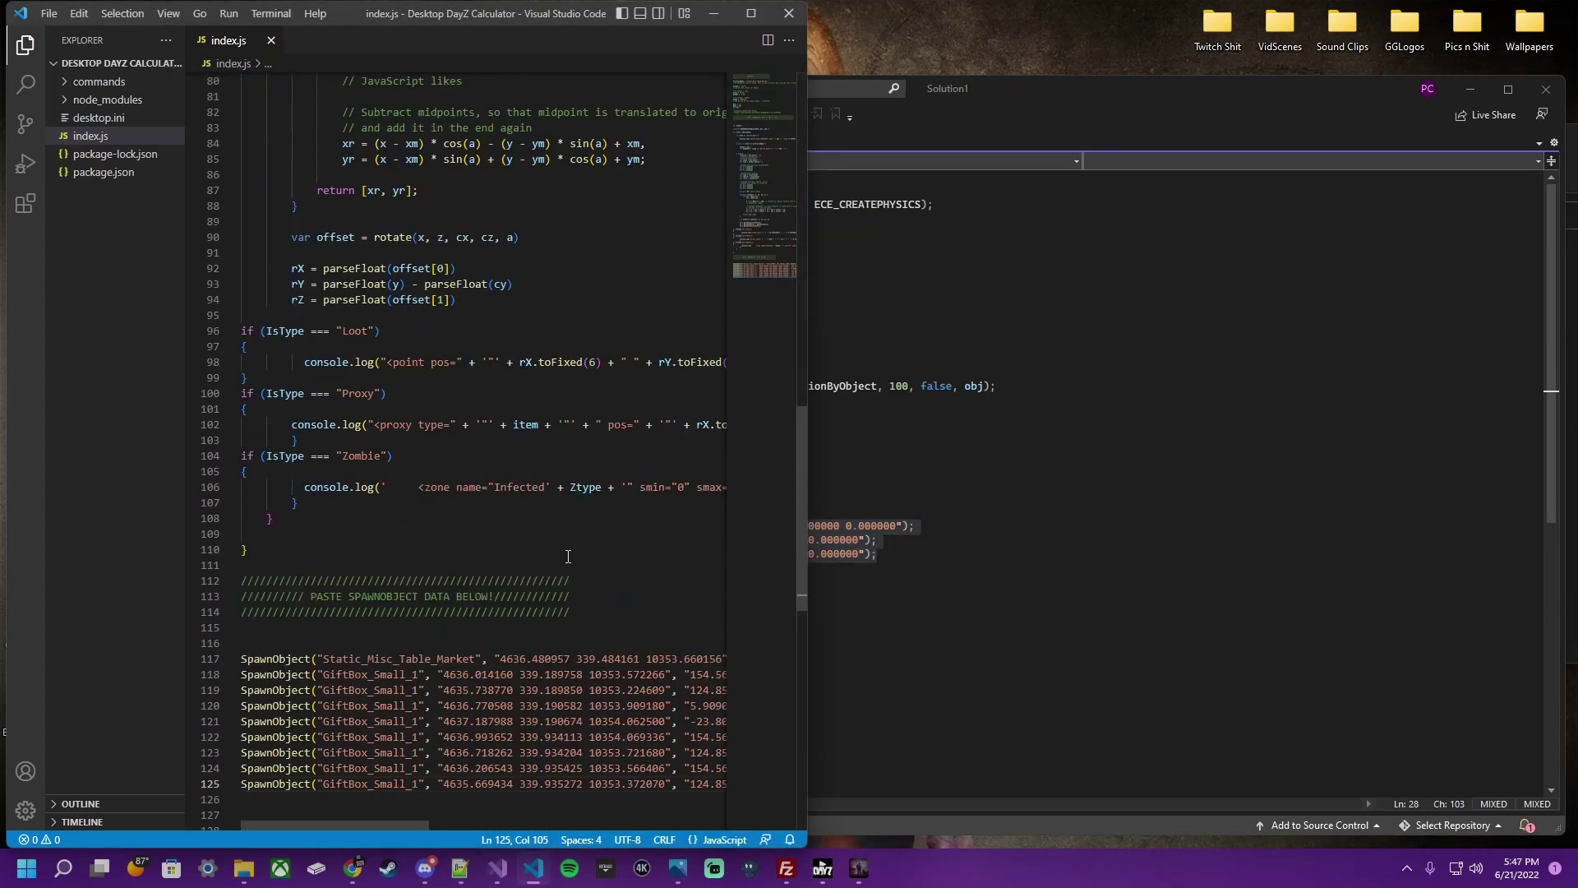
{"action": "scroll", "coordinate": [567, 557], "scroll_direction": "down", "scroll_amount": 5}
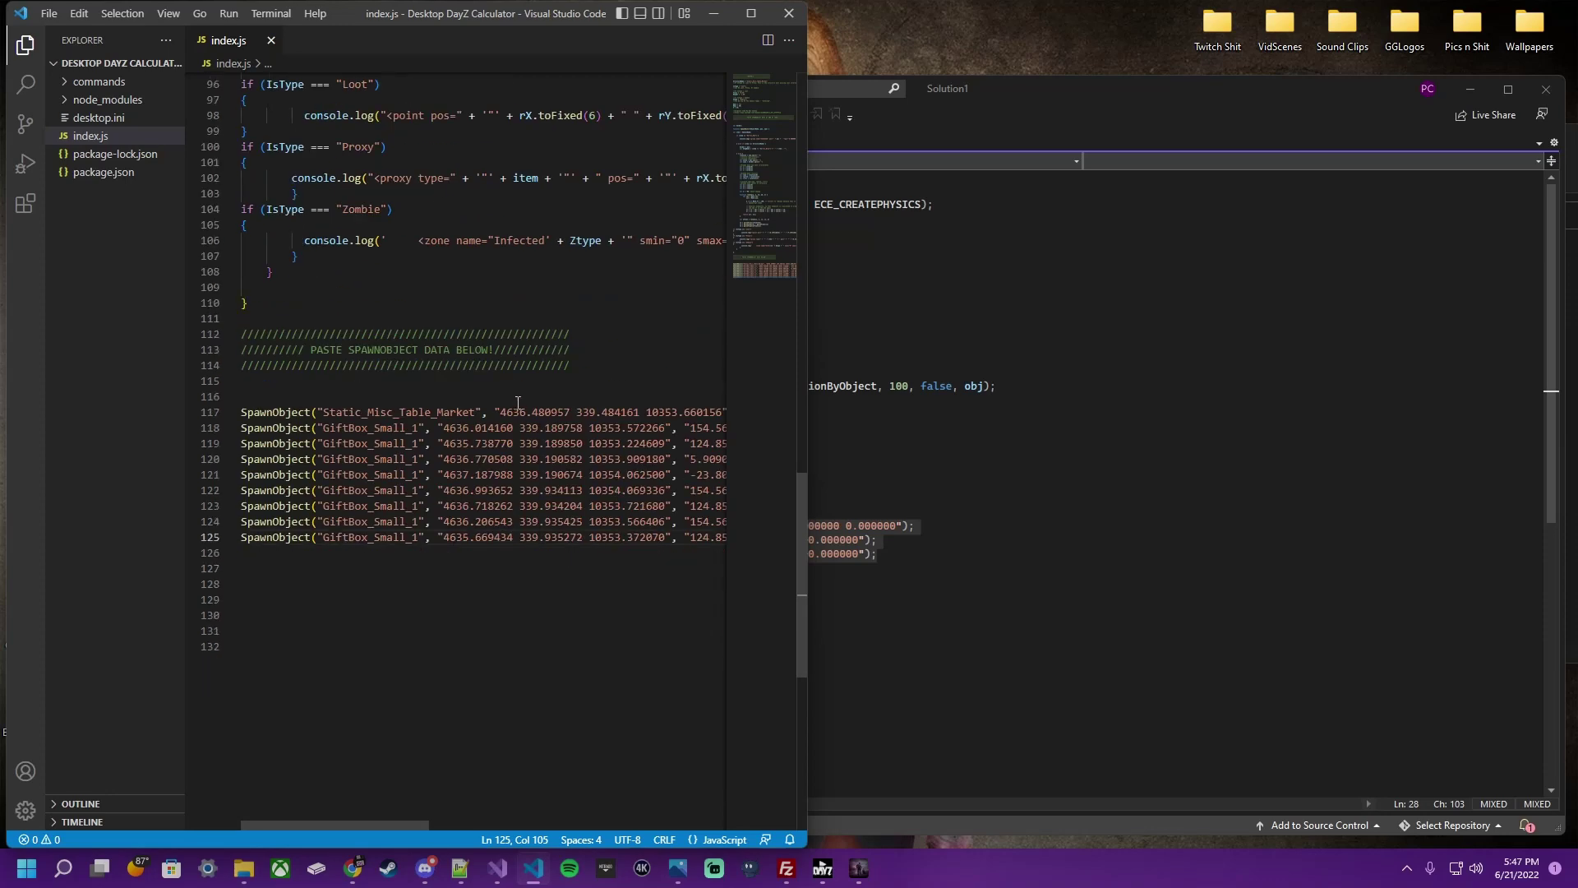
{"action": "scroll", "coordinate": [518, 403], "scroll_direction": "up", "scroll_amount": 20}
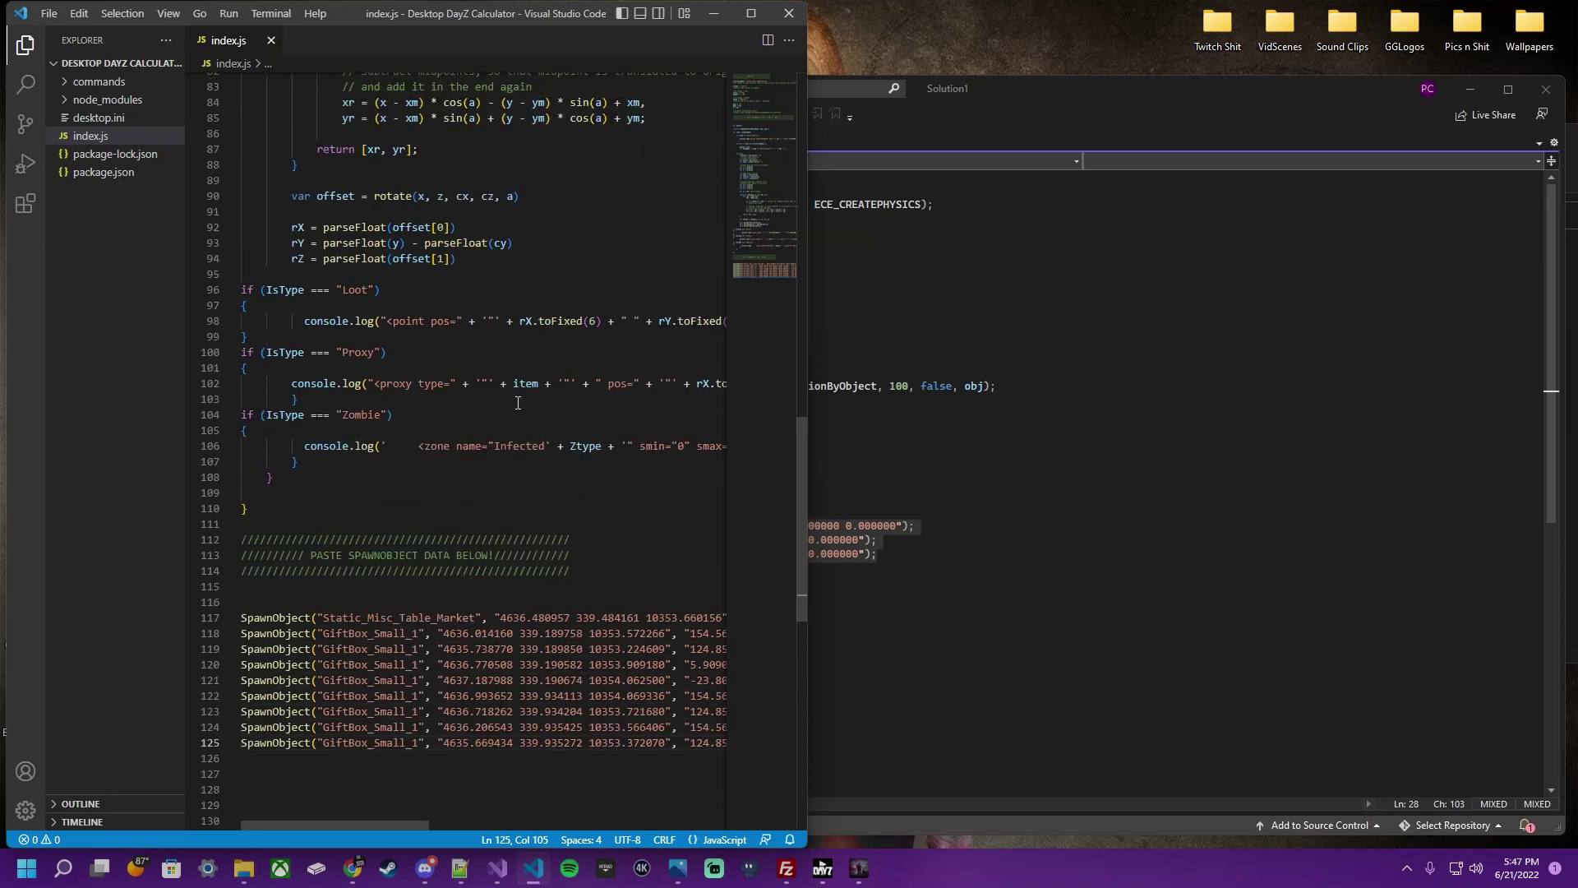
{"action": "scroll", "coordinate": [518, 403], "scroll_direction": "down", "scroll_amount": 16}
{"action": "scroll", "coordinate": [521, 401], "scroll_direction": "down", "scroll_amount": 5}
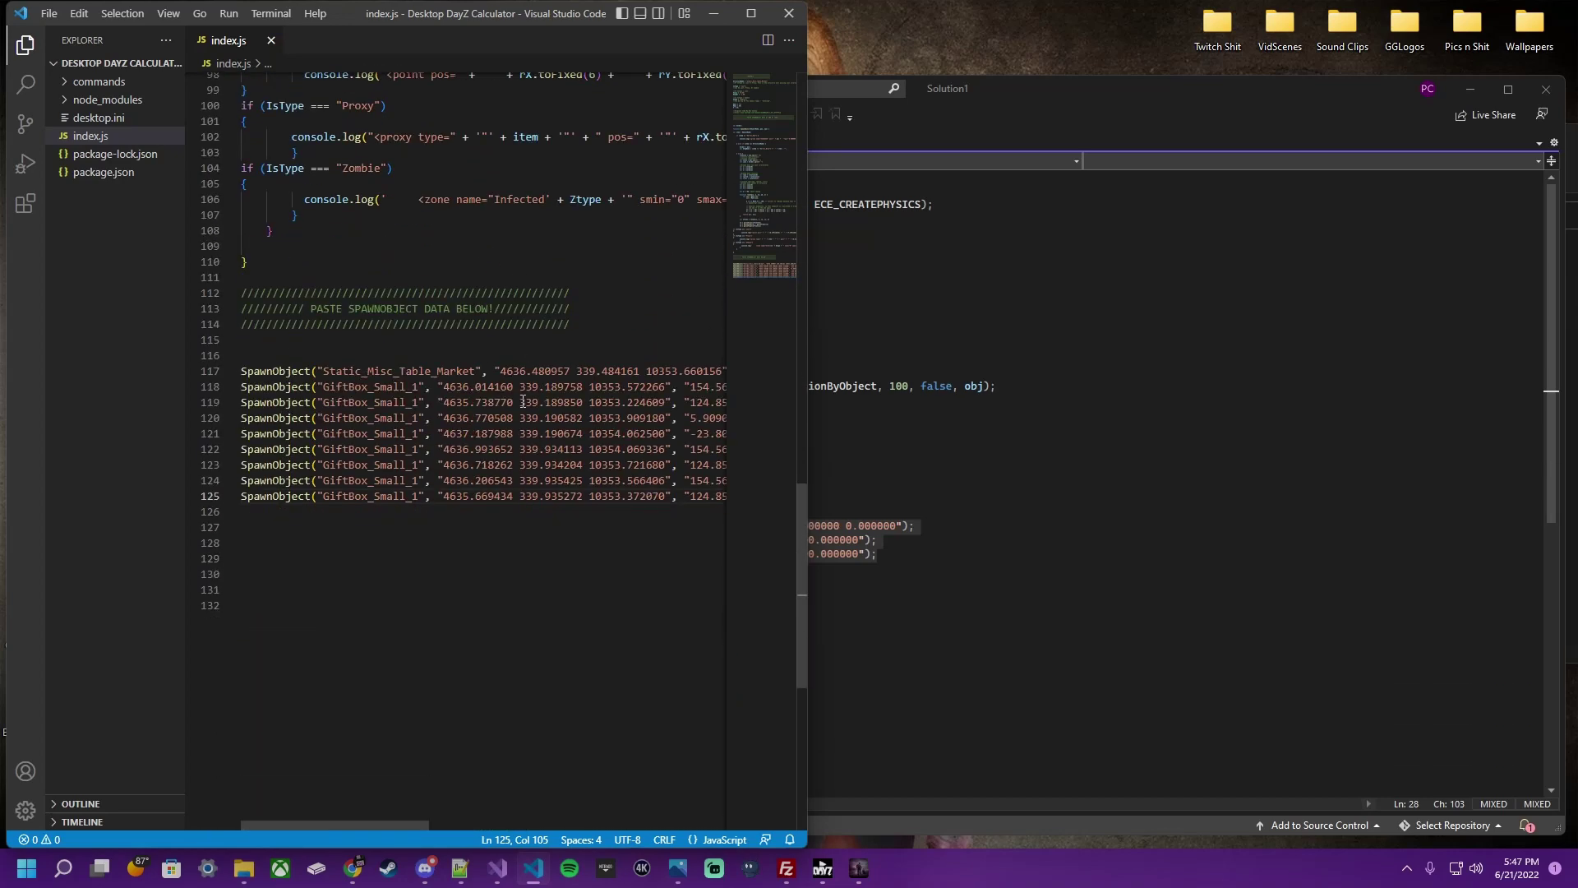
{"action": "left_click_drag", "start_coordinate": [399, 354], "coordinate": [446, 553]}
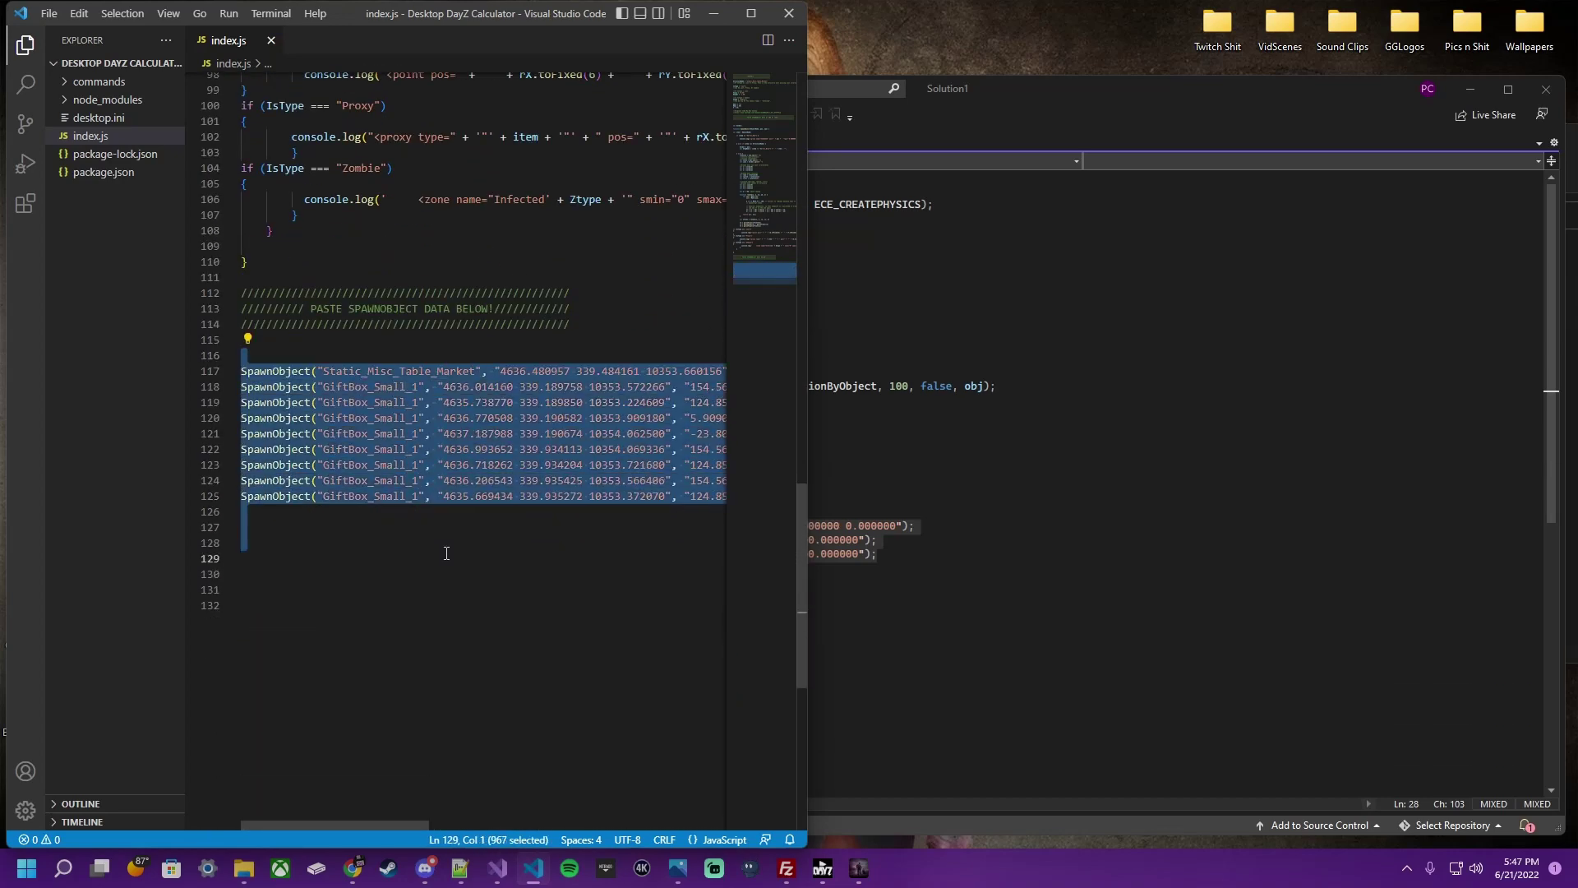
{"action": "key", "text": "ctrl+v"}
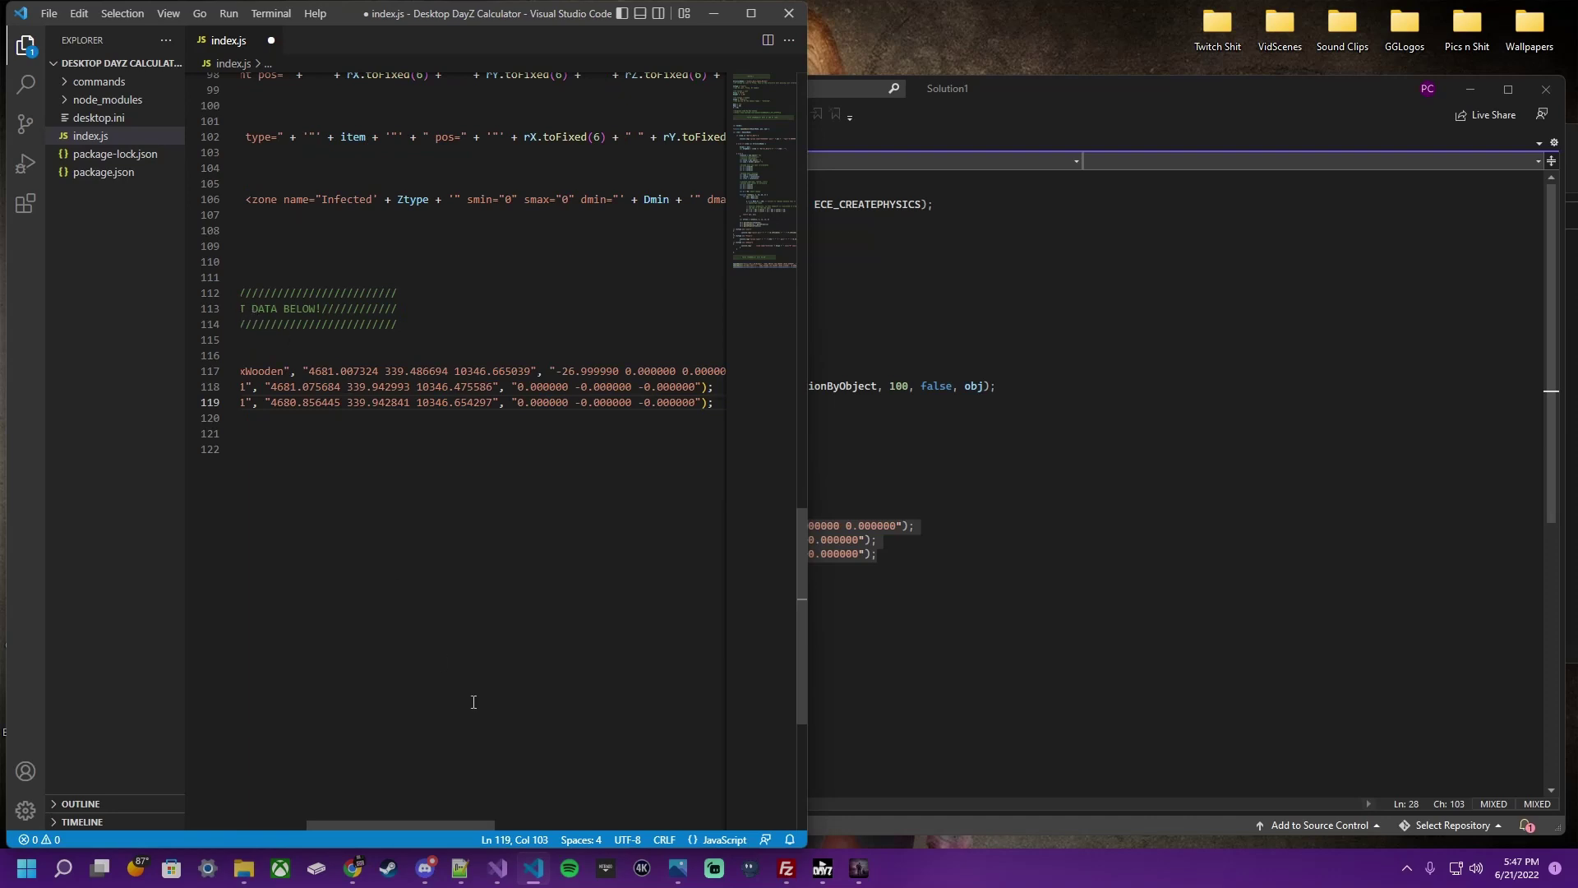
{"action": "left_click_drag", "start_coordinate": [444, 825], "coordinate": [348, 824]}
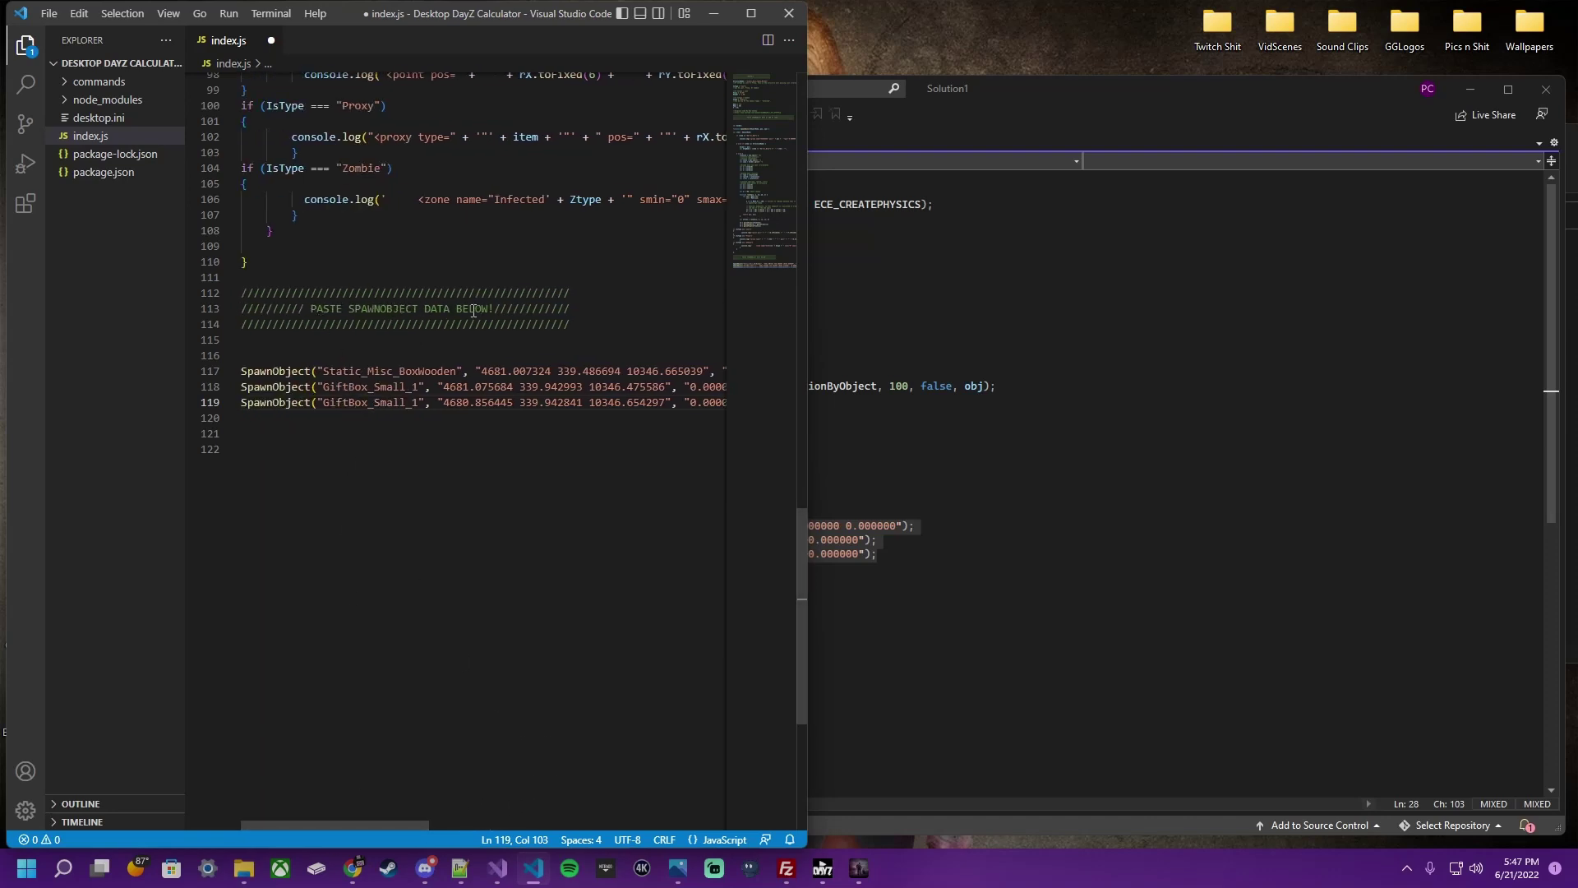
{"action": "double_click", "coordinate": [368, 371]}
{"action": "key", "text": "ctrl+c"}
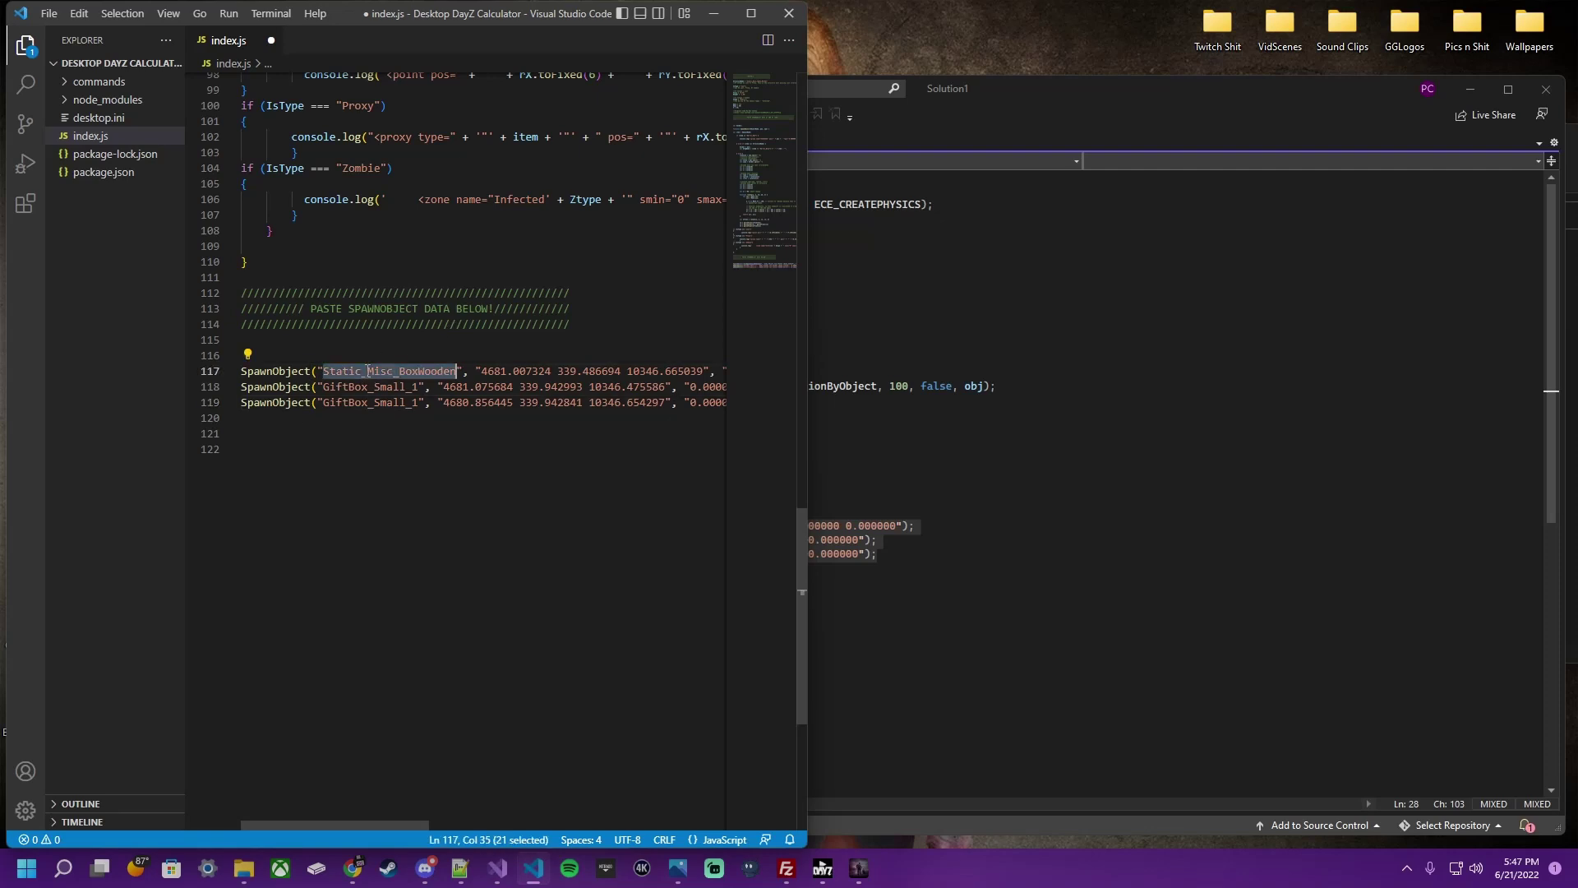
- Change StructureName from Static_Misc_Table_Market to Static_Misc_BoxWooden and Range from 0.35 to 0.25, then save
{"action": "scroll", "coordinate": [368, 371], "scroll_direction": "up", "scroll_amount": 20}
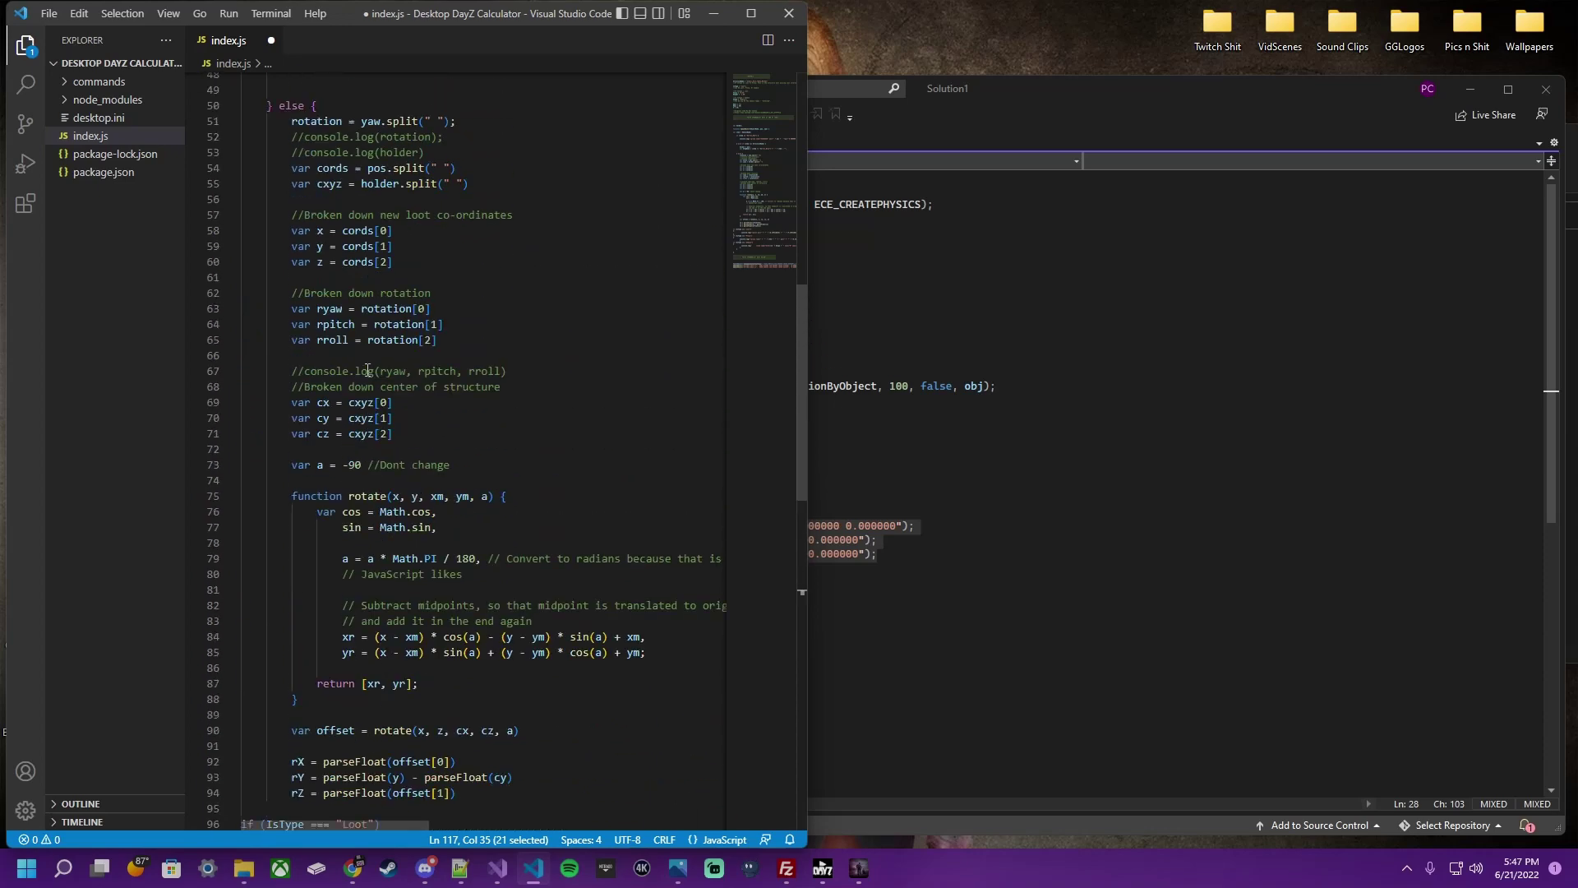
{"action": "scroll", "coordinate": [368, 371], "scroll_direction": "up", "scroll_amount": 7}
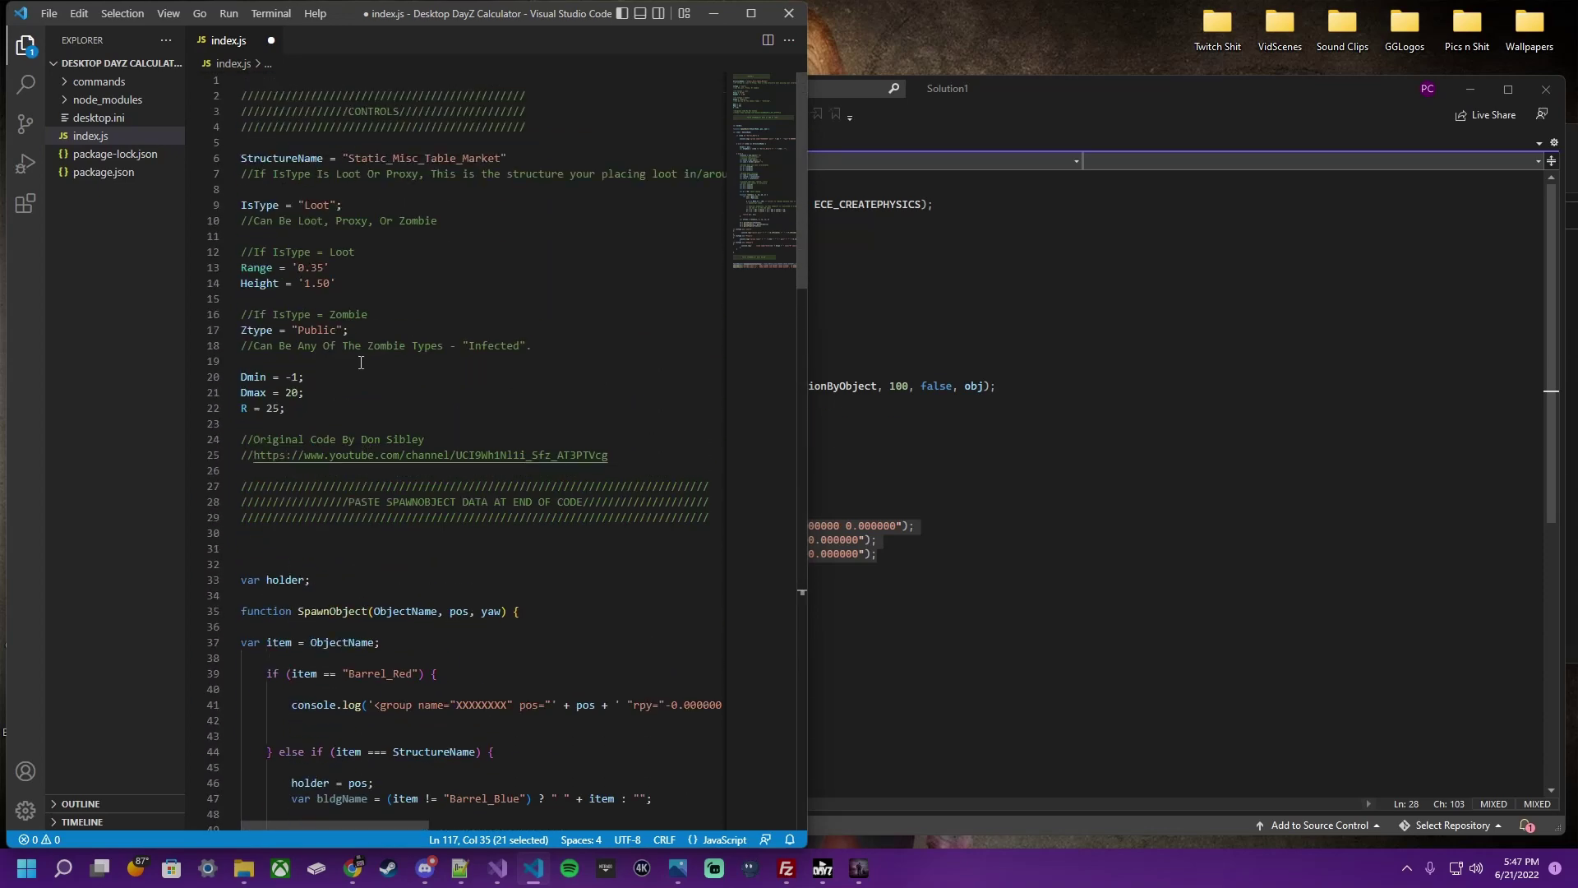
{"action": "double_click", "coordinate": [407, 157]}
{"action": "key", "text": "ctrl+v"}
{"action": "double_click", "coordinate": [315, 268]}
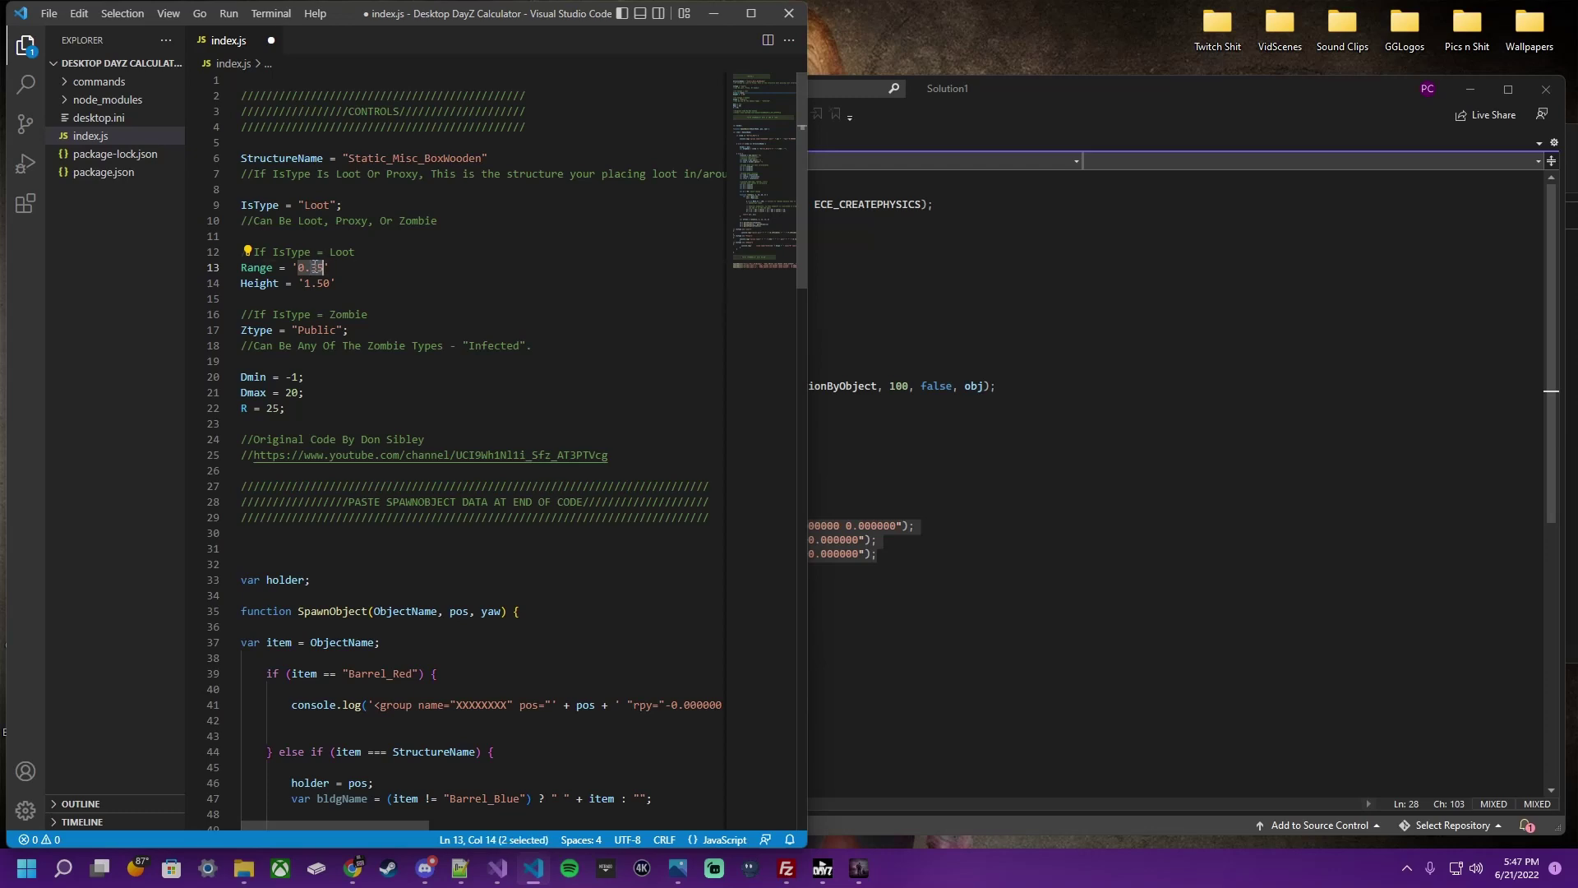
{"action": "type", "text": "25"}
{"action": "key", "text": "ctrl+s"}
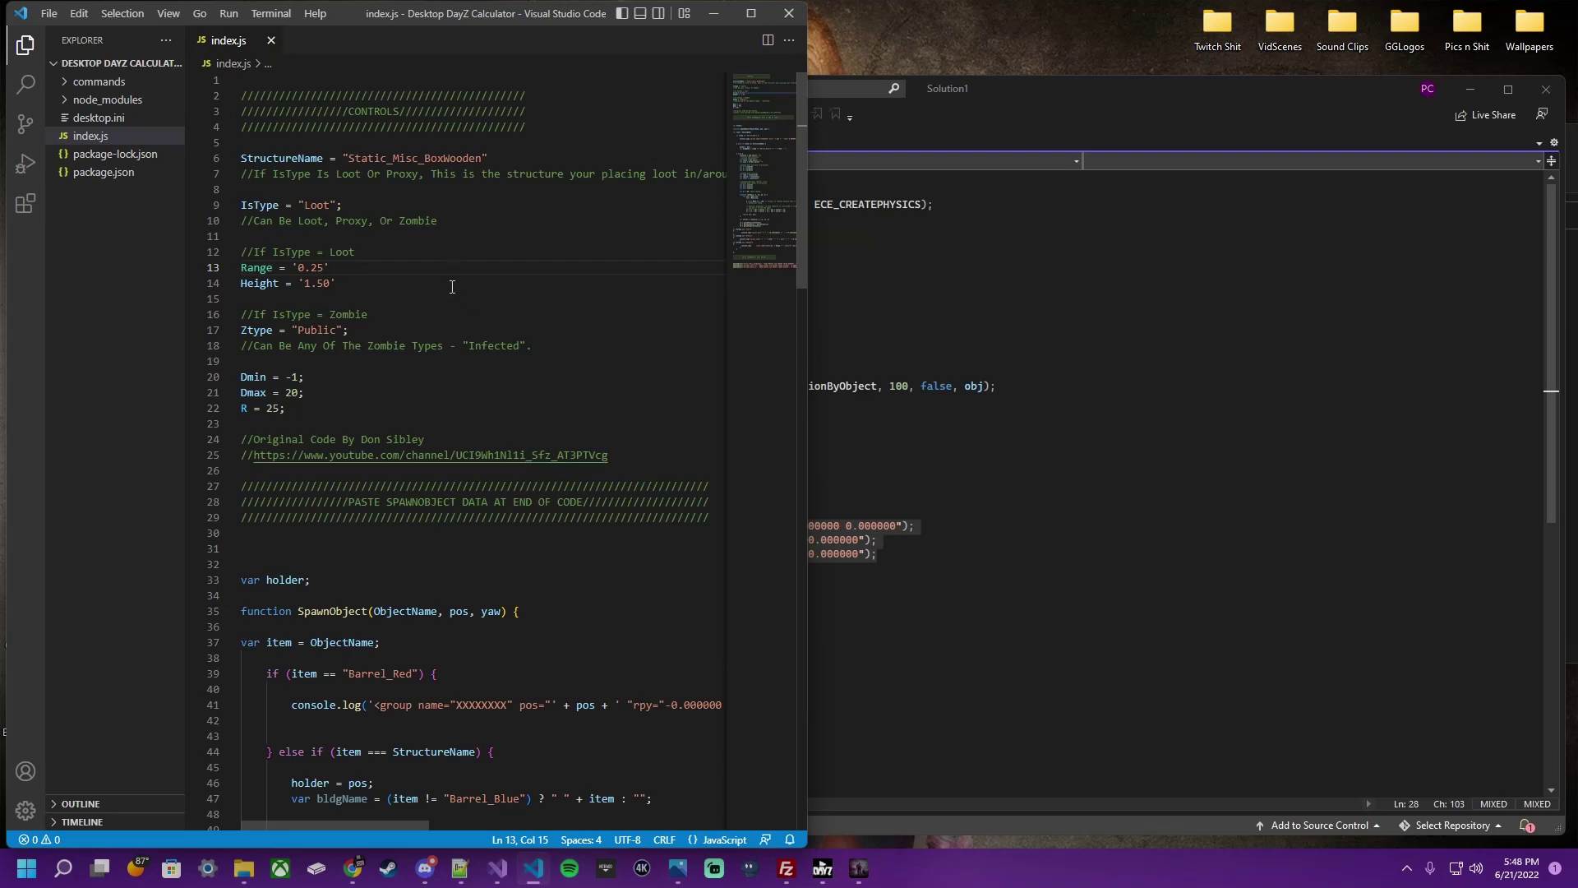
{"action": "scroll", "coordinate": [503, 569], "scroll_direction": "down", "scroll_amount": 20}
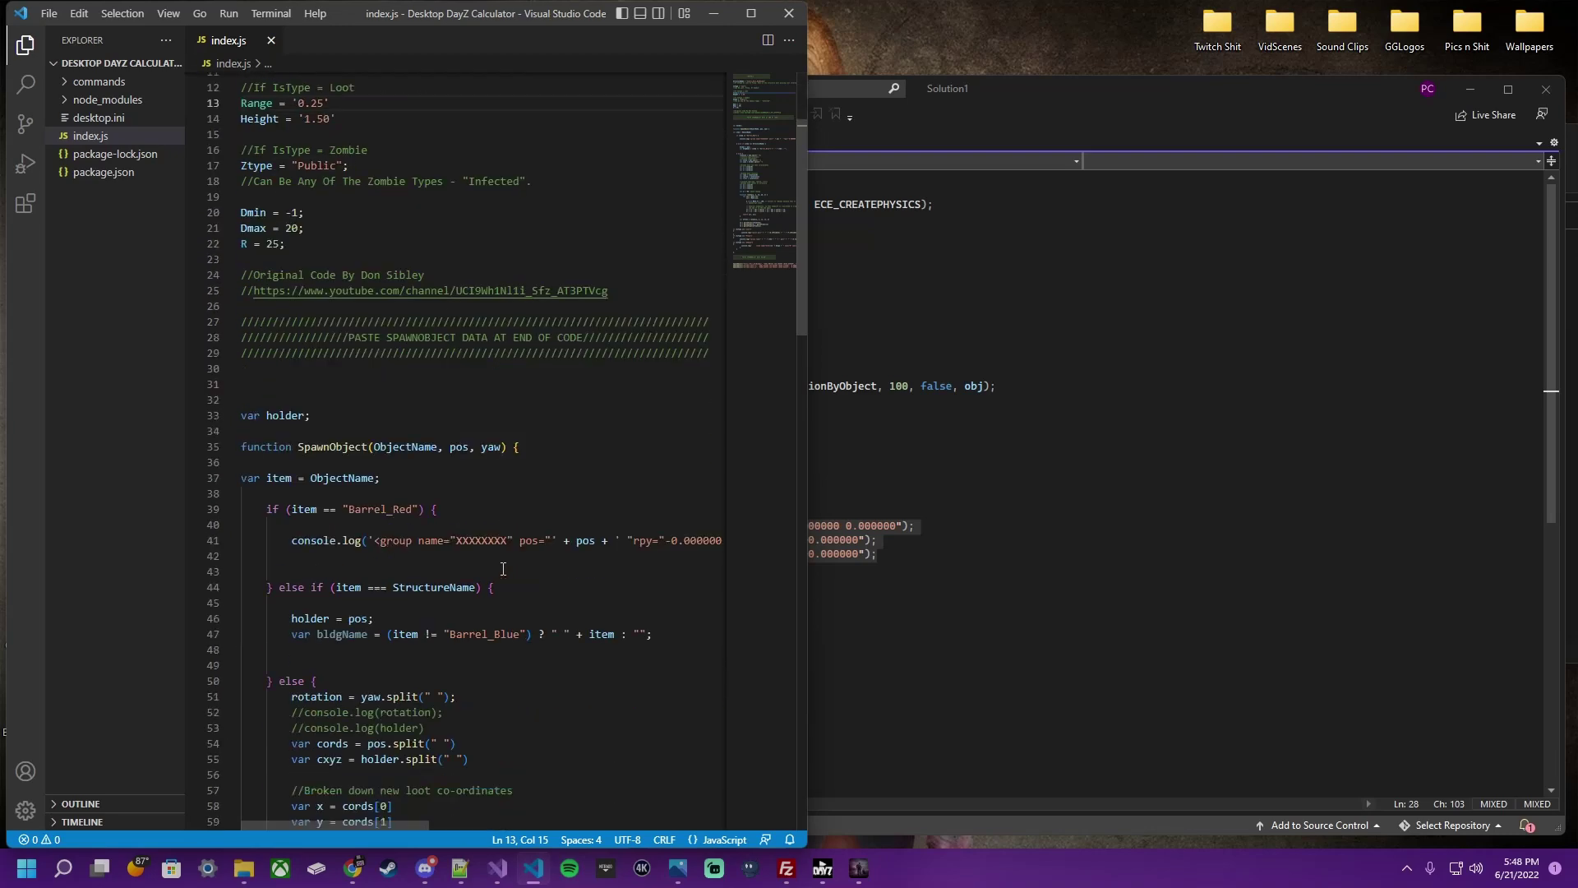
- Run node . in a new terminal, producing two point lines with range 0.25 and height 1.50
{"action": "scroll", "coordinate": [498, 572], "scroll_direction": "down", "scroll_amount": 8}
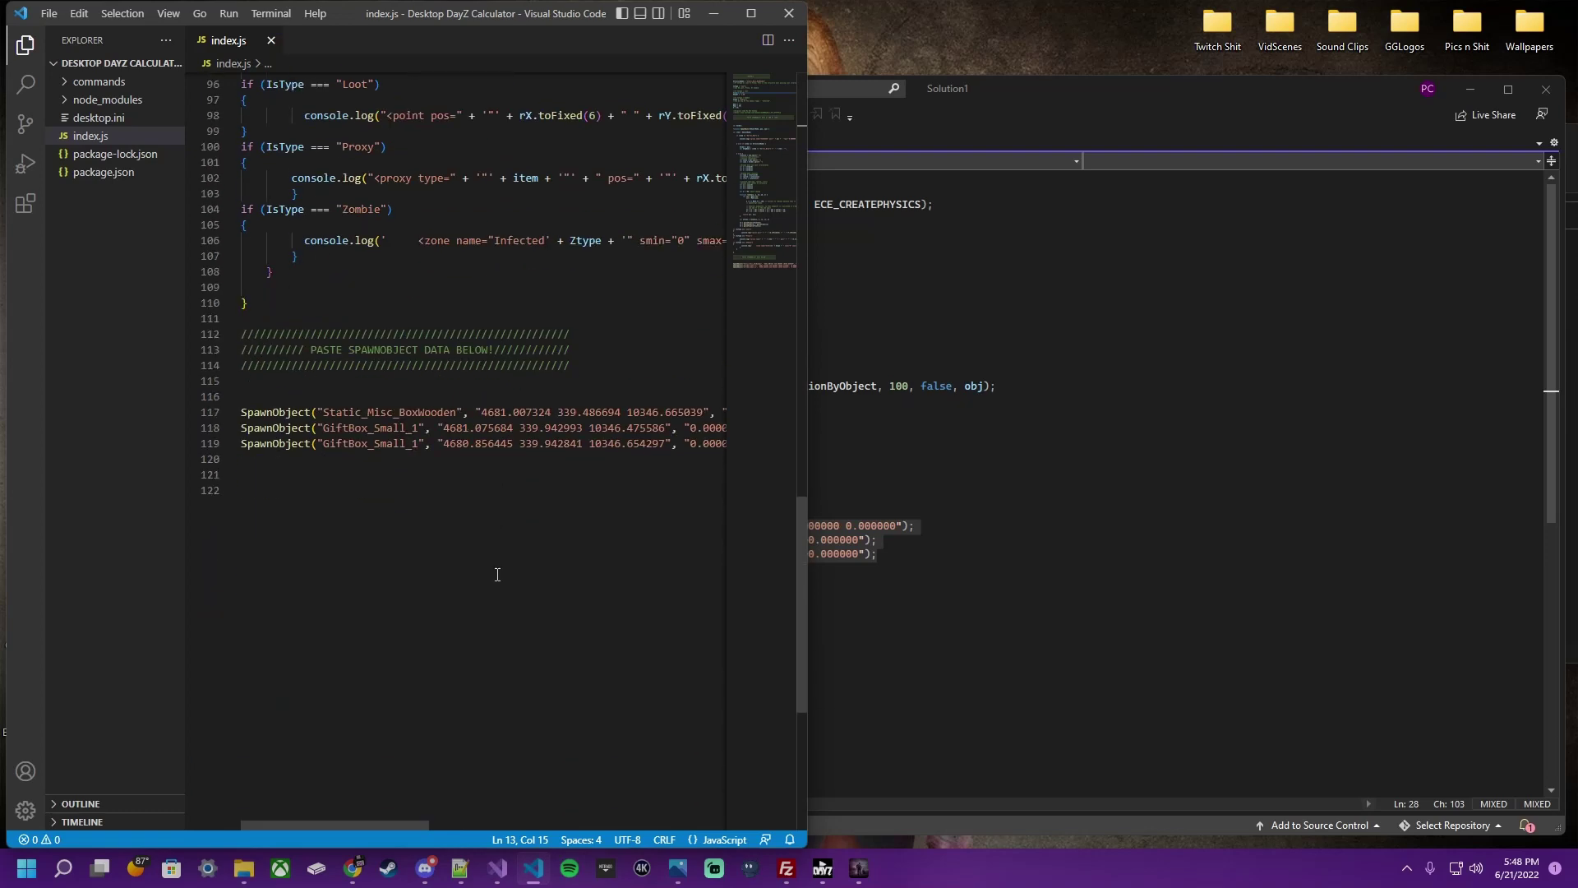
{"action": "left_click", "coordinate": [272, 14]}
{"action": "left_click", "coordinate": [280, 30]}
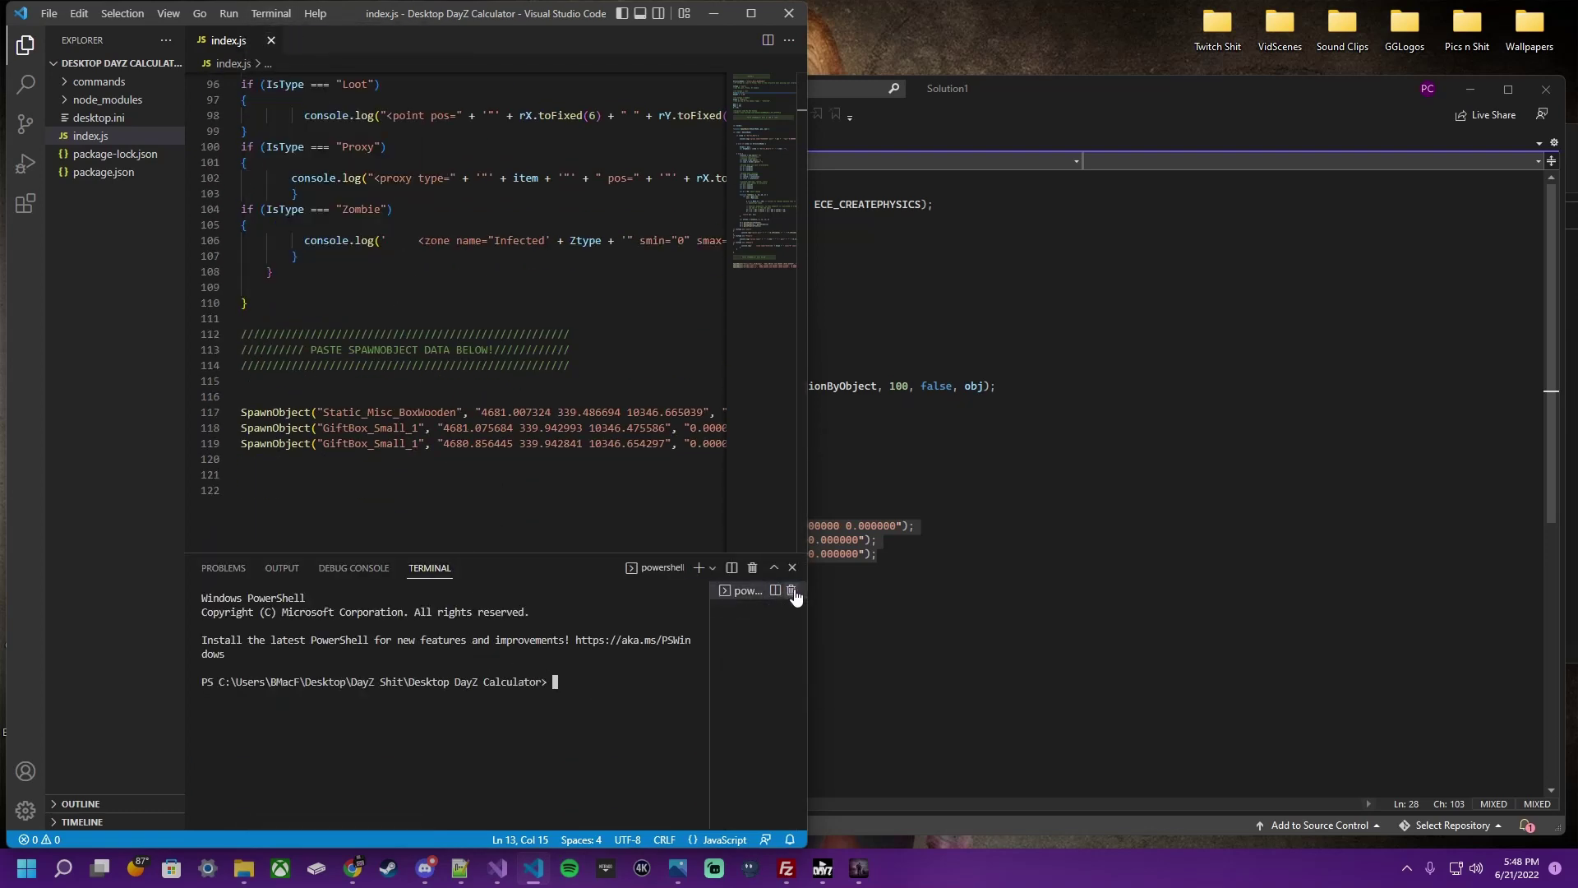
{"action": "left_click", "coordinate": [789, 590]}
{"action": "type", "text": "node ."}
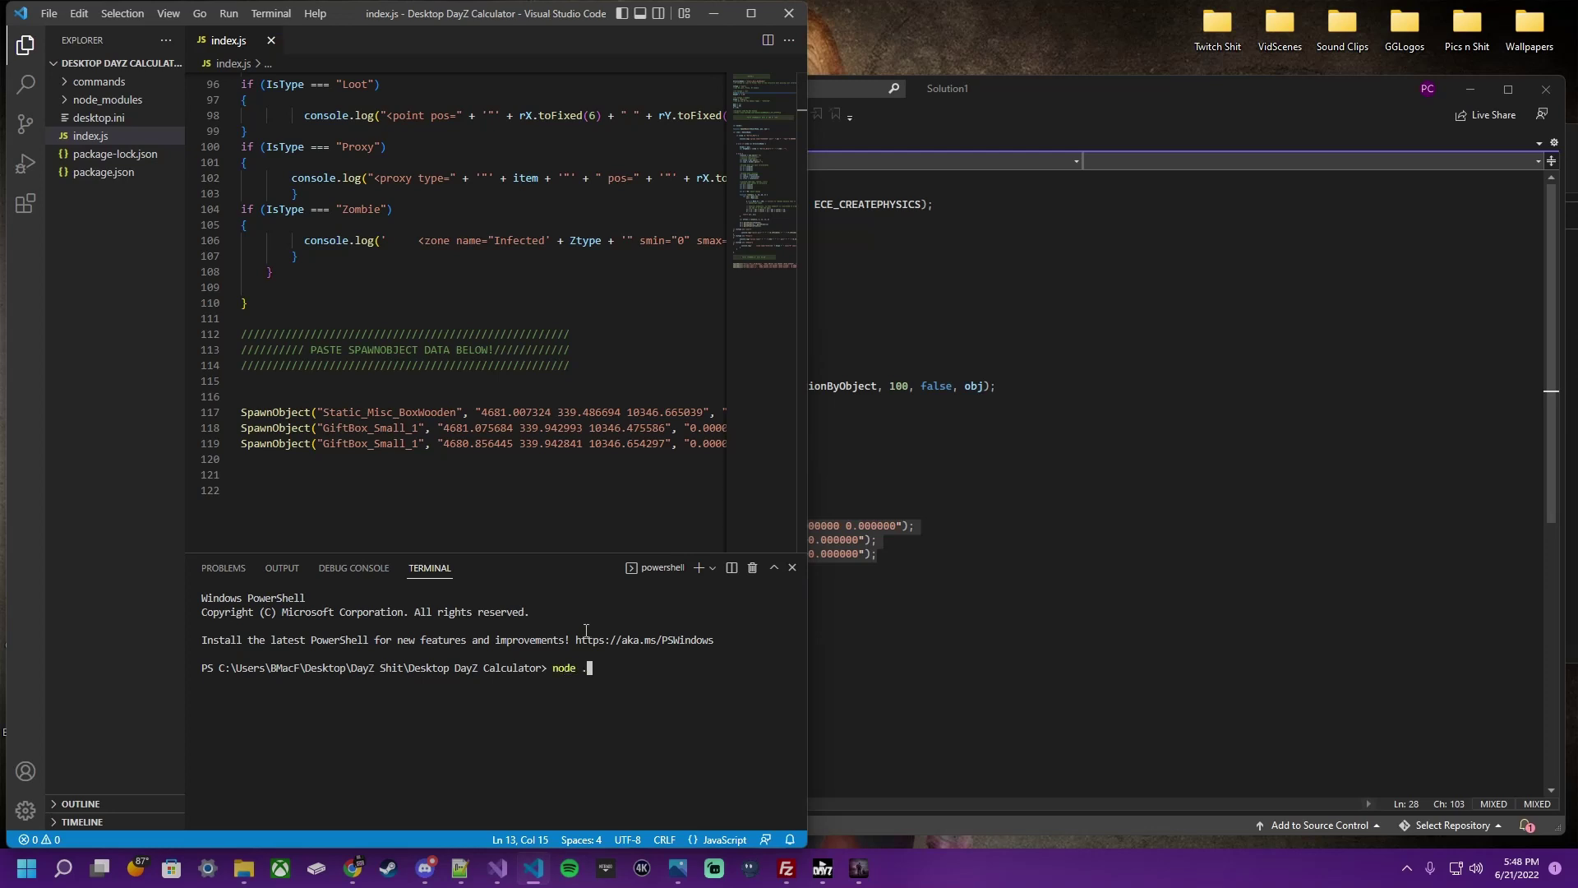
{"action": "key", "text": "Return"}
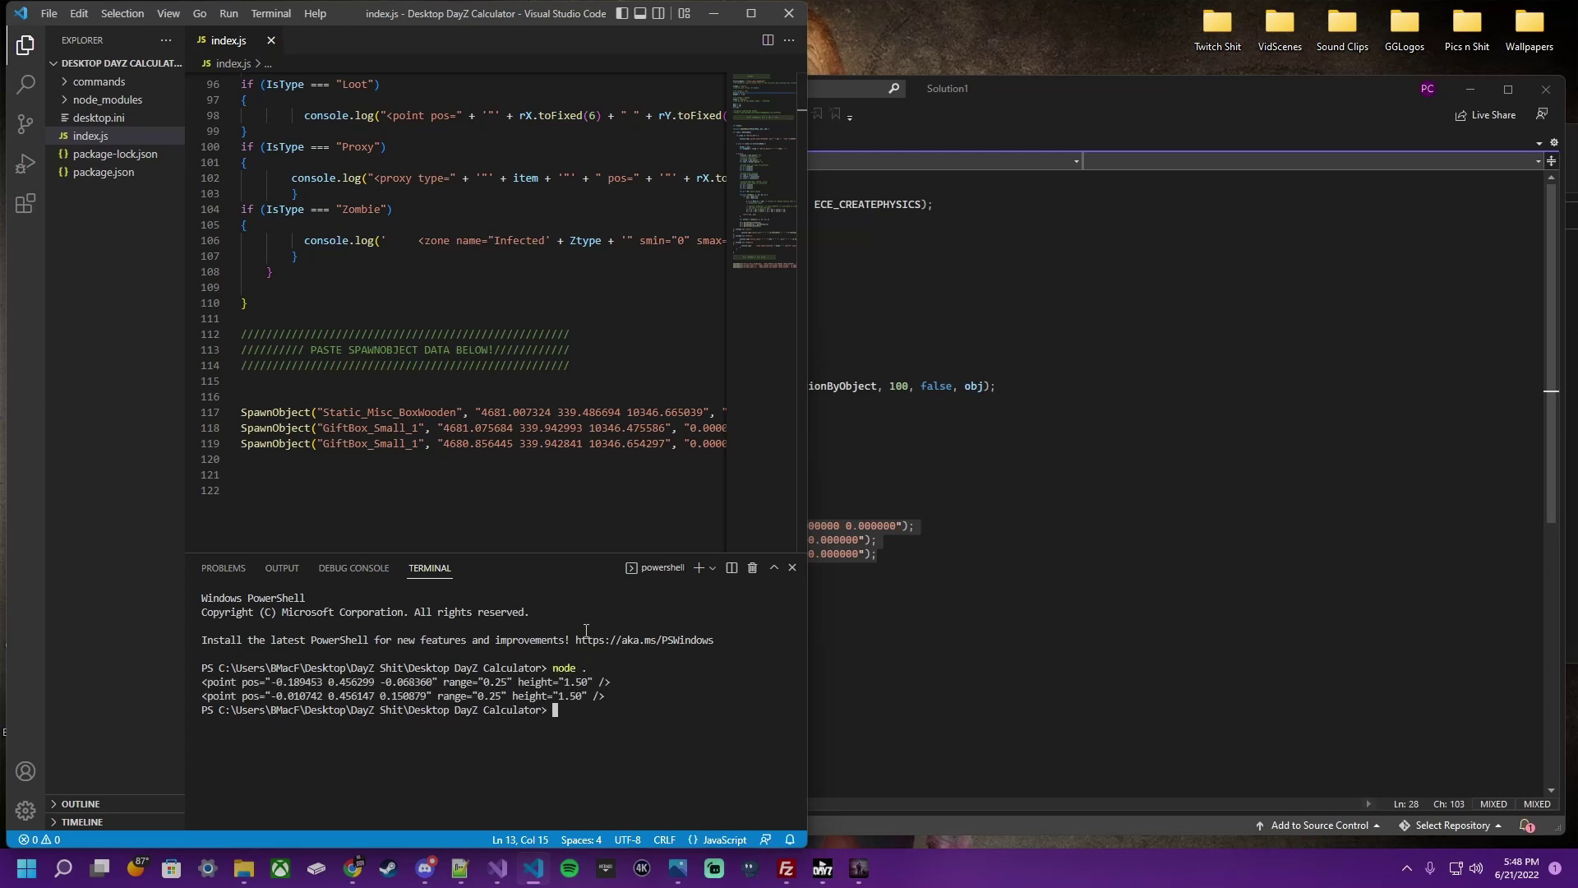
{"action": "left_click_drag", "start_coordinate": [605, 667], "coordinate": [629, 700]}
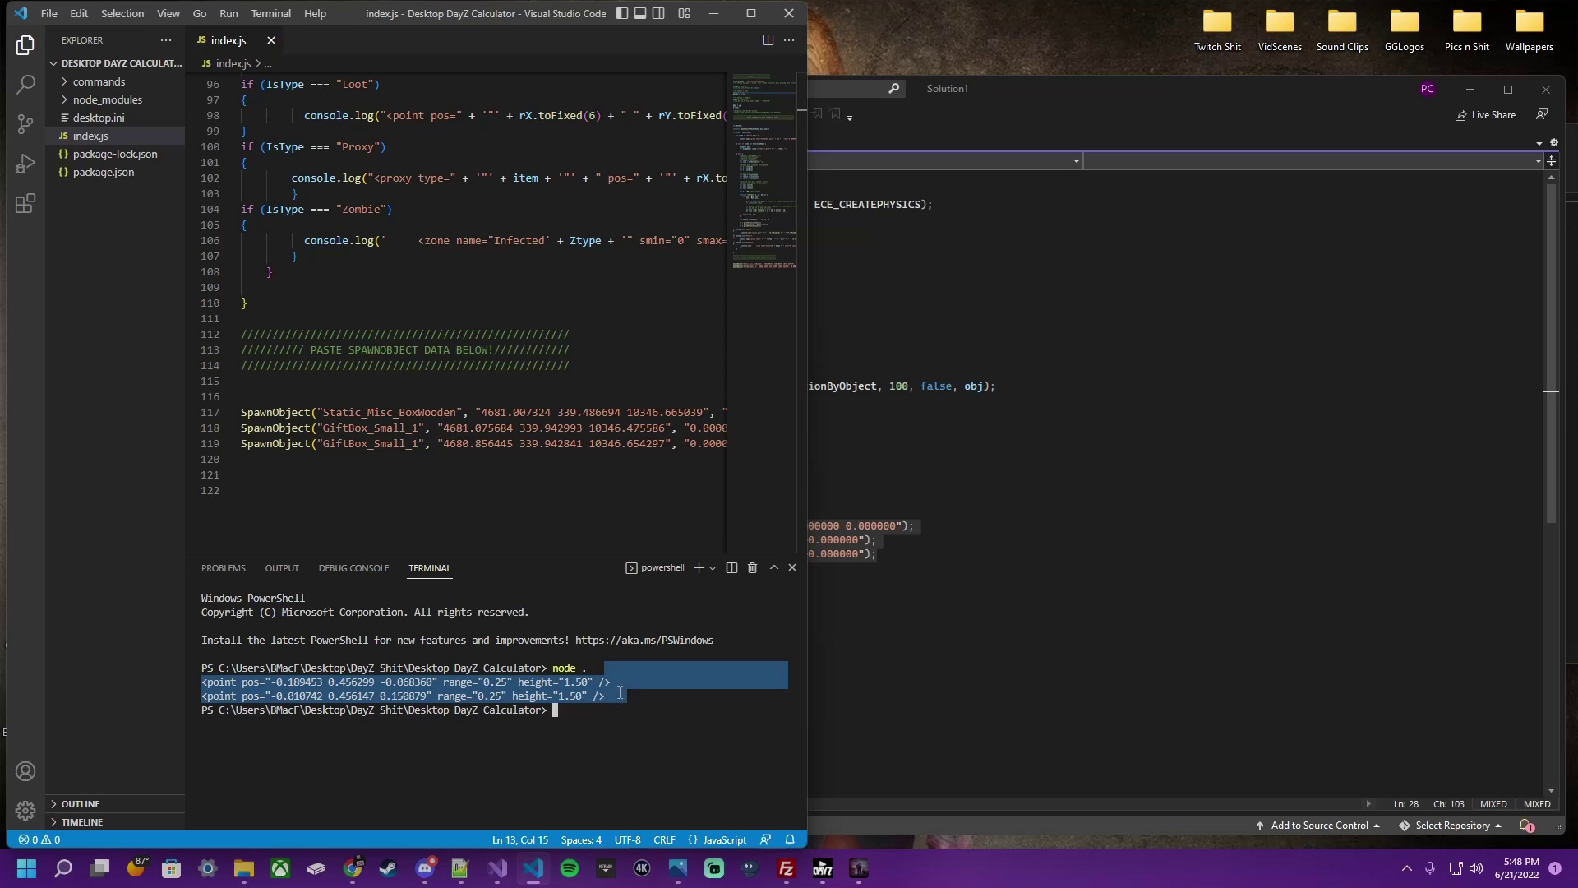
{"action": "left_click", "coordinate": [610, 688]}
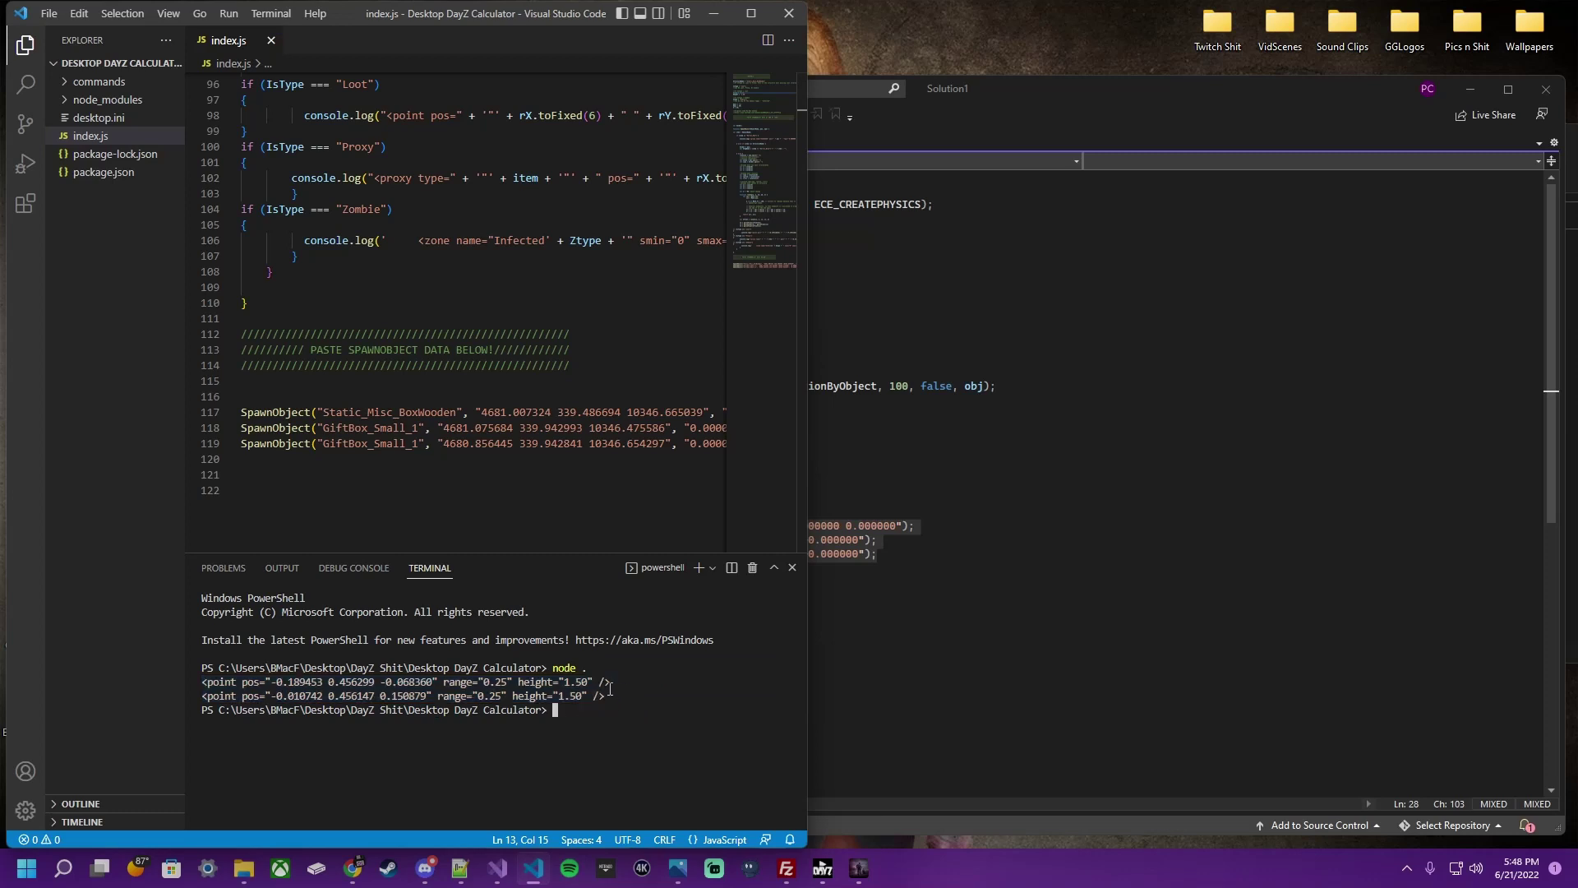
- Duplicate the Static_Misc_Table_Camp_Small group in mapgroupproto.xml and rename the copy Static_Misc_BoxWooden
{"action": "left_click", "coordinate": [459, 868]}
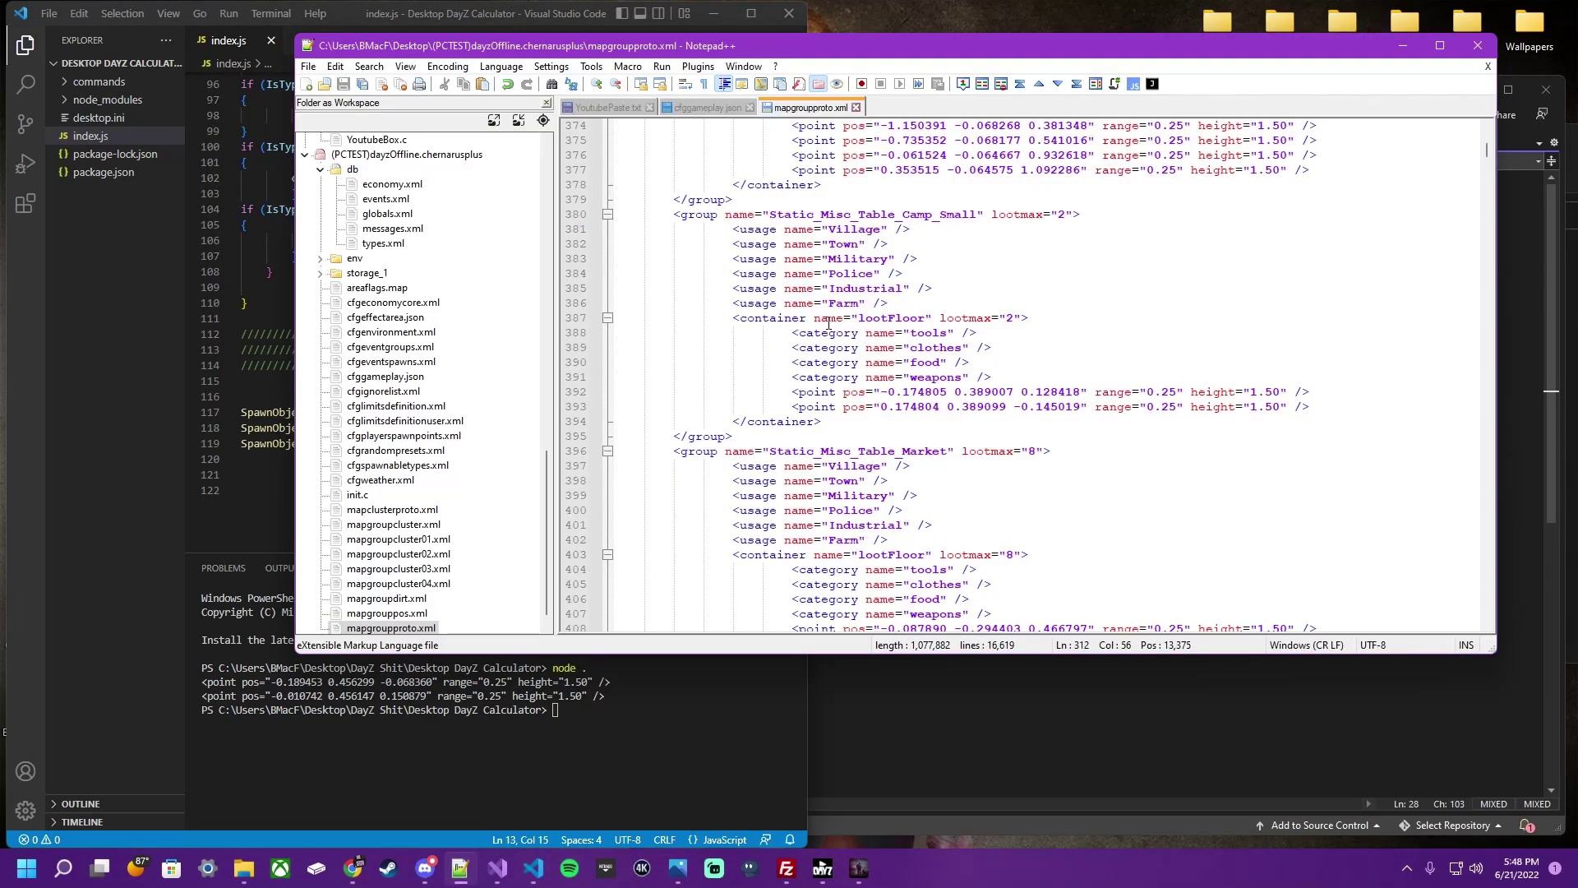
{"action": "left_click_drag", "start_coordinate": [747, 200], "coordinate": [788, 437]}
{"action": "key", "text": "ctrl+c"}
{"action": "scroll", "coordinate": [787, 437], "scroll_direction": "down", "scroll_amount": 9}
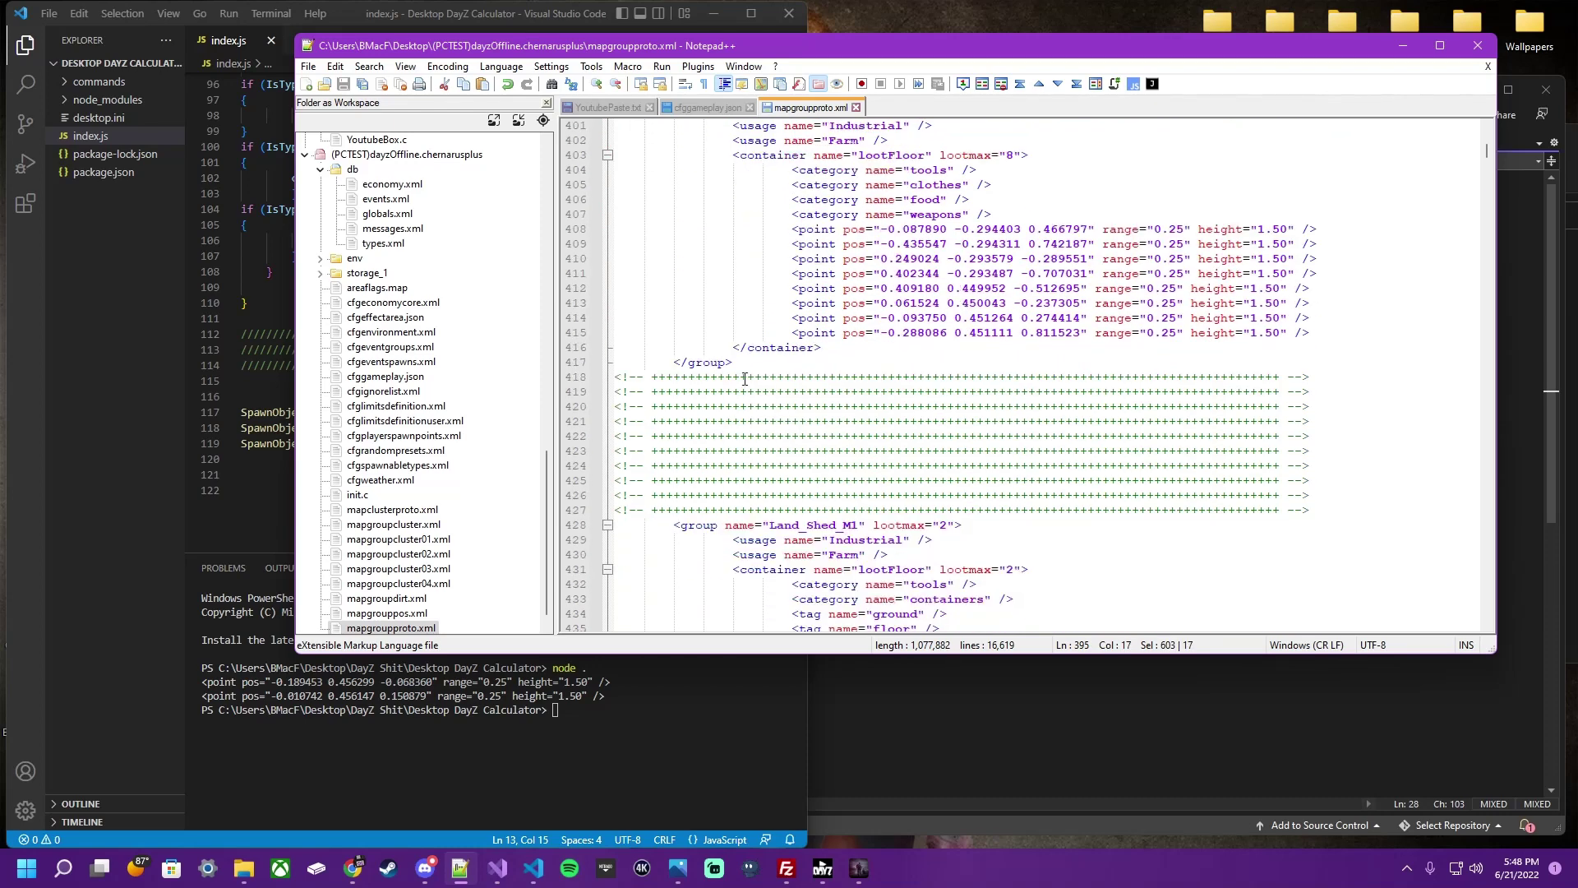
{"action": "left_click", "coordinate": [757, 363]}
{"action": "key", "text": "ctrl+v"}
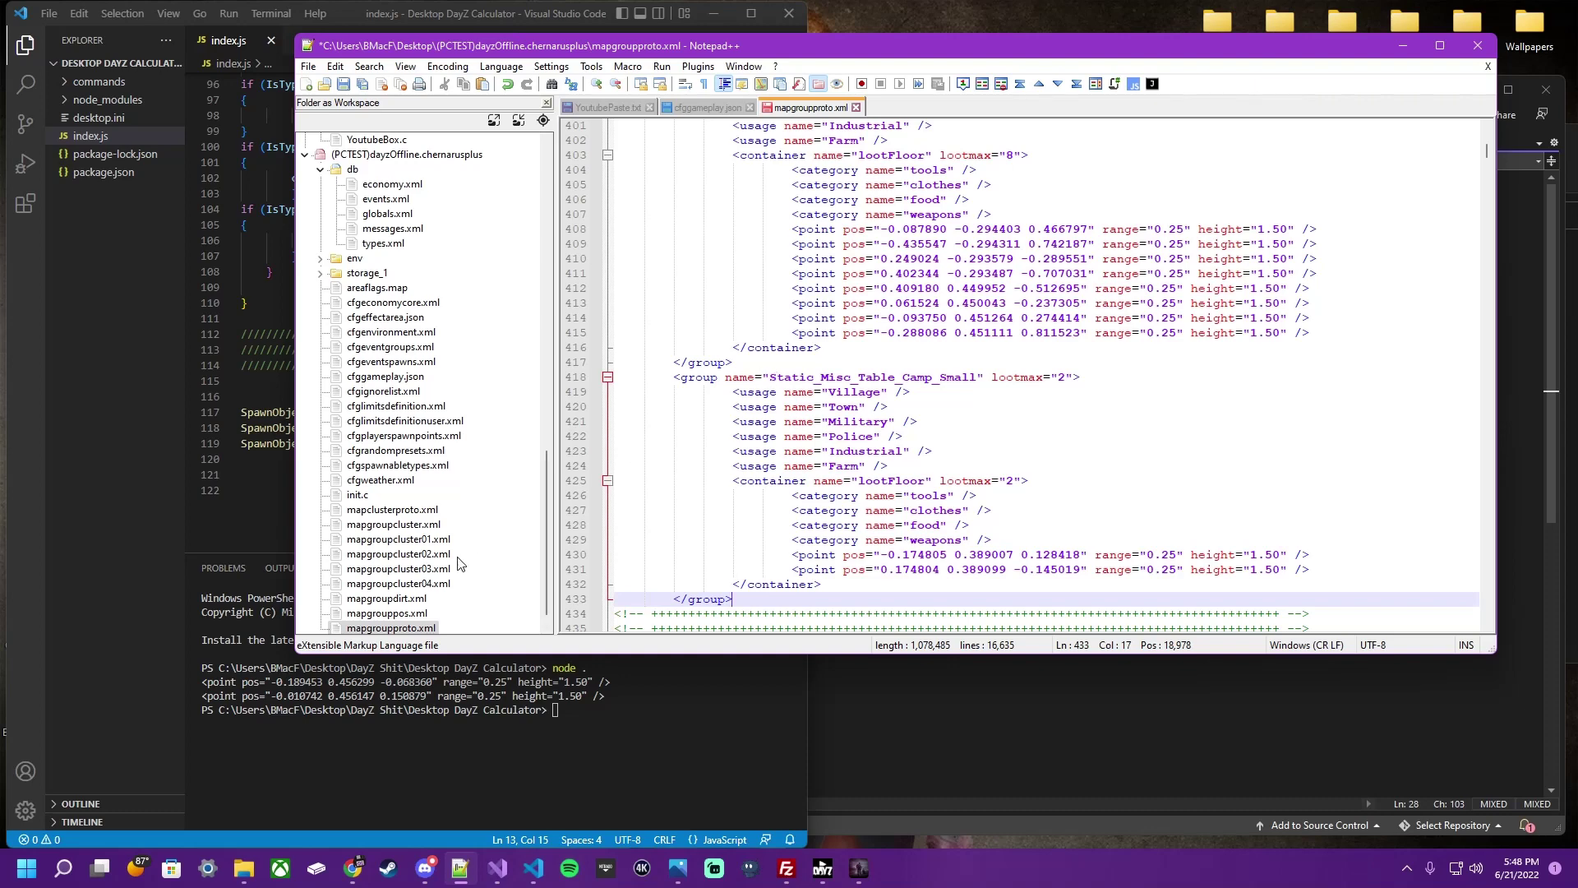
{"action": "left_click", "coordinate": [204, 582]}
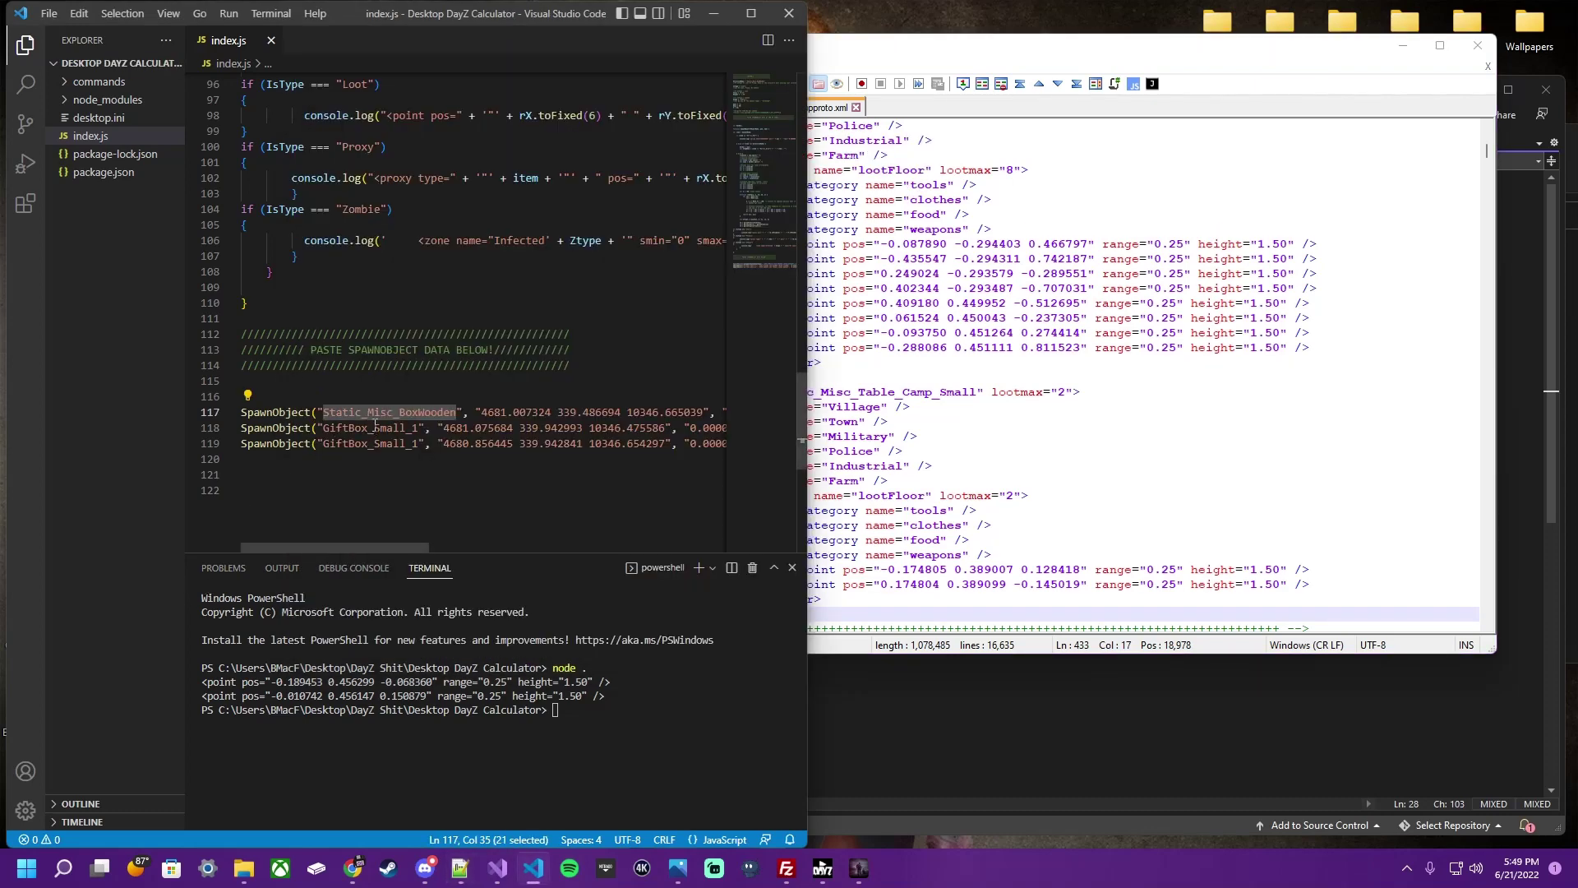
{"action": "key", "text": "ctrl+c"}
{"action": "key", "text": "alt+Tab"}
{"action": "double_click", "coordinate": [944, 393]}
{"action": "key", "text": "ctrl+v"}
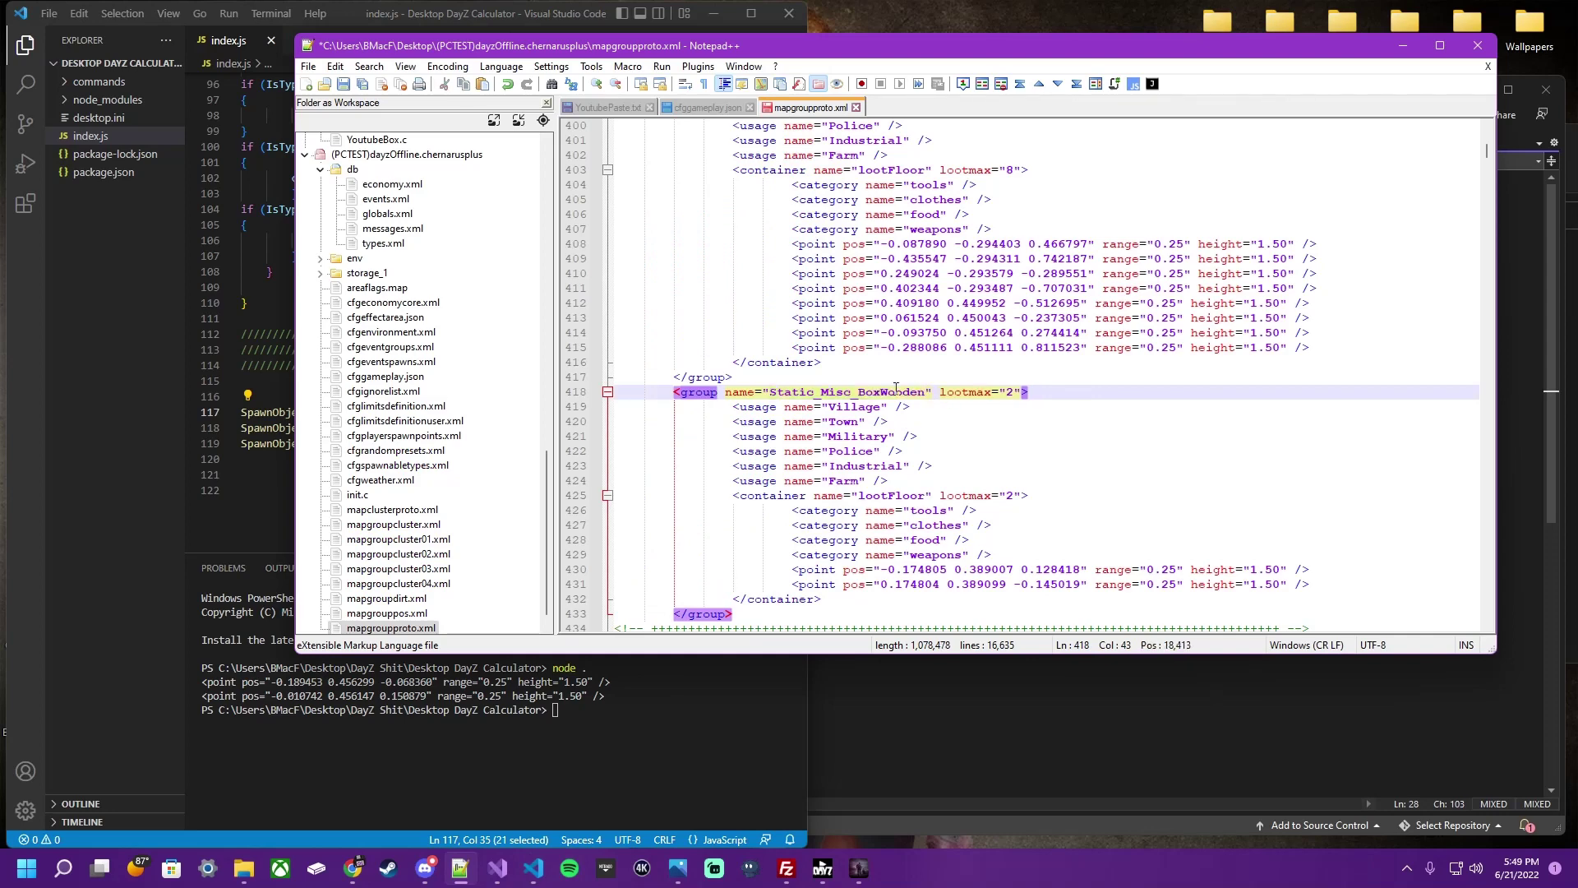
- Replace the BoxWooden group's old points with the two generated point lines, indent them, and save
{"action": "left_click", "coordinate": [247, 494]}
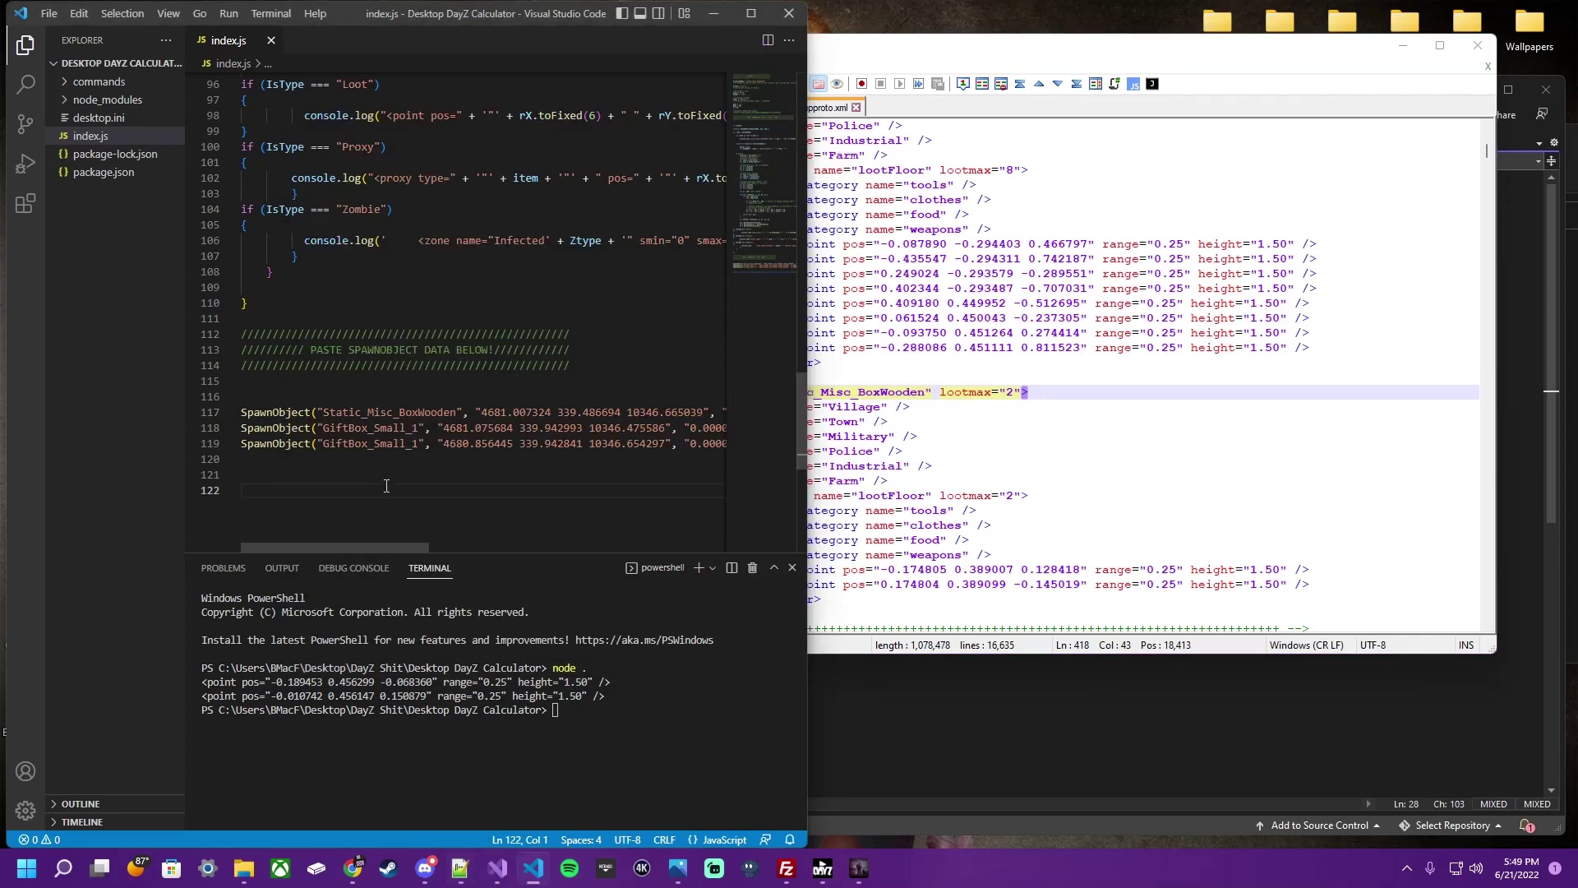
{"action": "left_click_drag", "start_coordinate": [606, 667], "coordinate": [628, 693]}
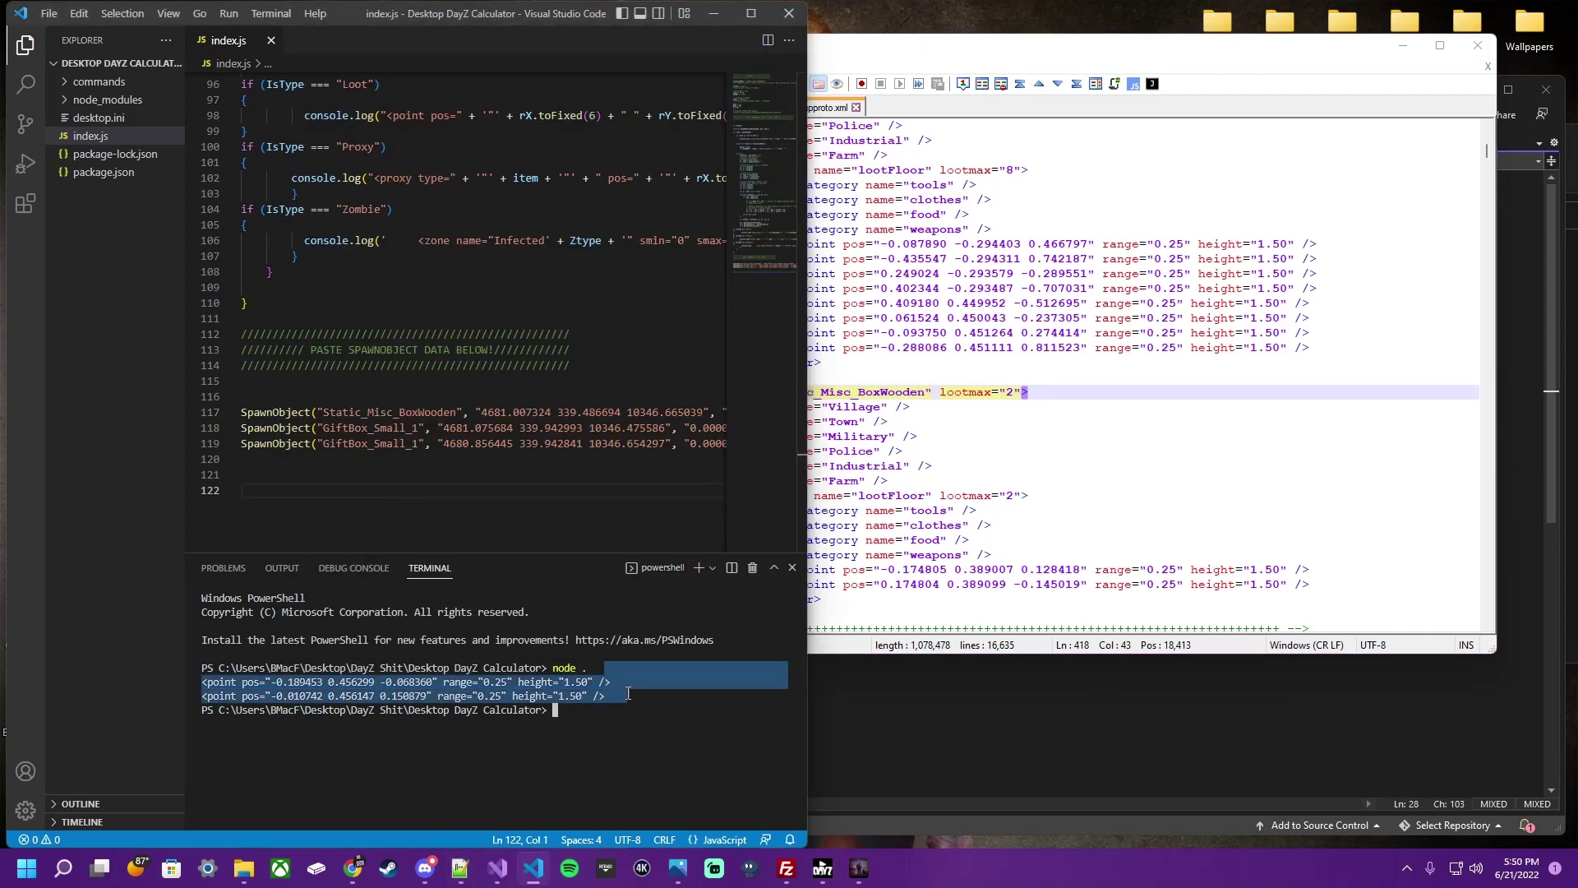
{"action": "key", "text": "alt+Tab"}
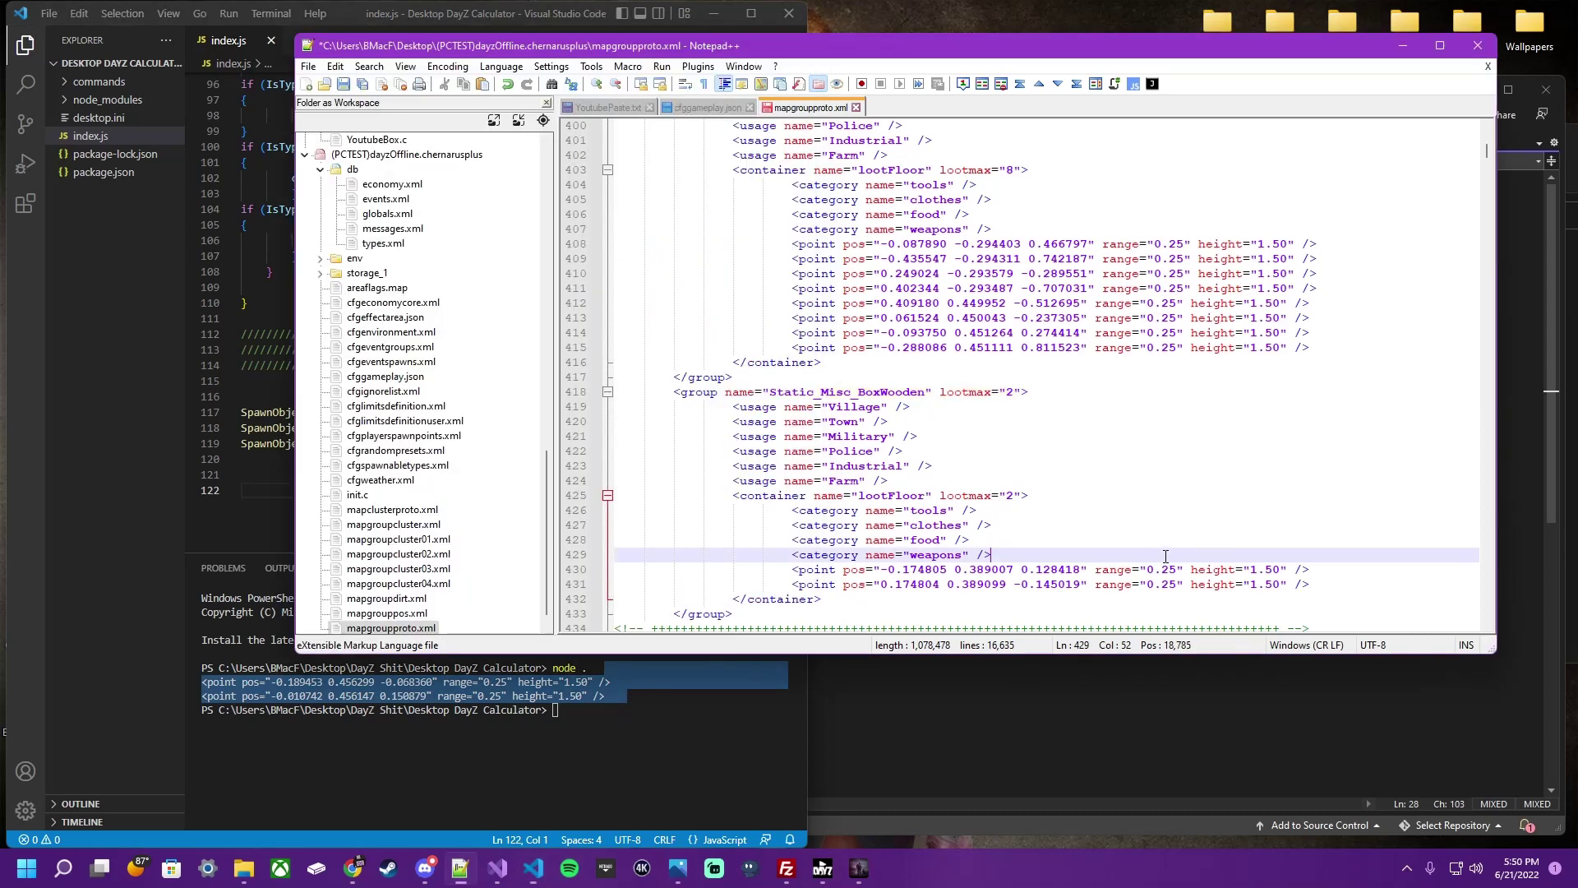
{"action": "left_click_drag", "start_coordinate": [995, 554], "coordinate": [1342, 585]}
{"action": "key", "text": "ctrl+v"}
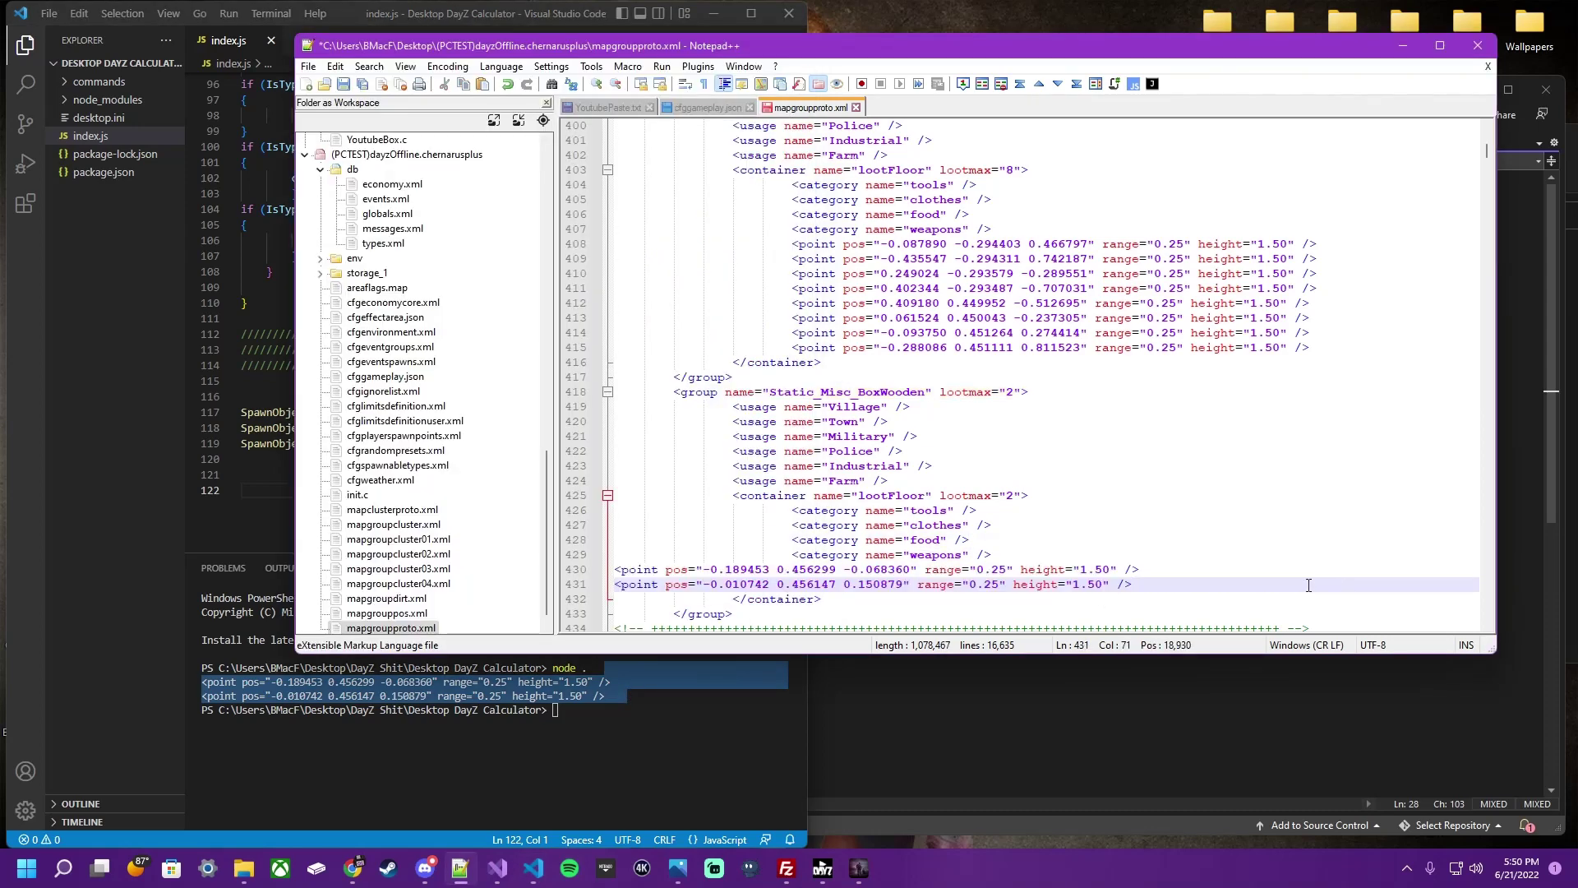
{"action": "left_click_drag", "start_coordinate": [1134, 585], "coordinate": [582, 565]}
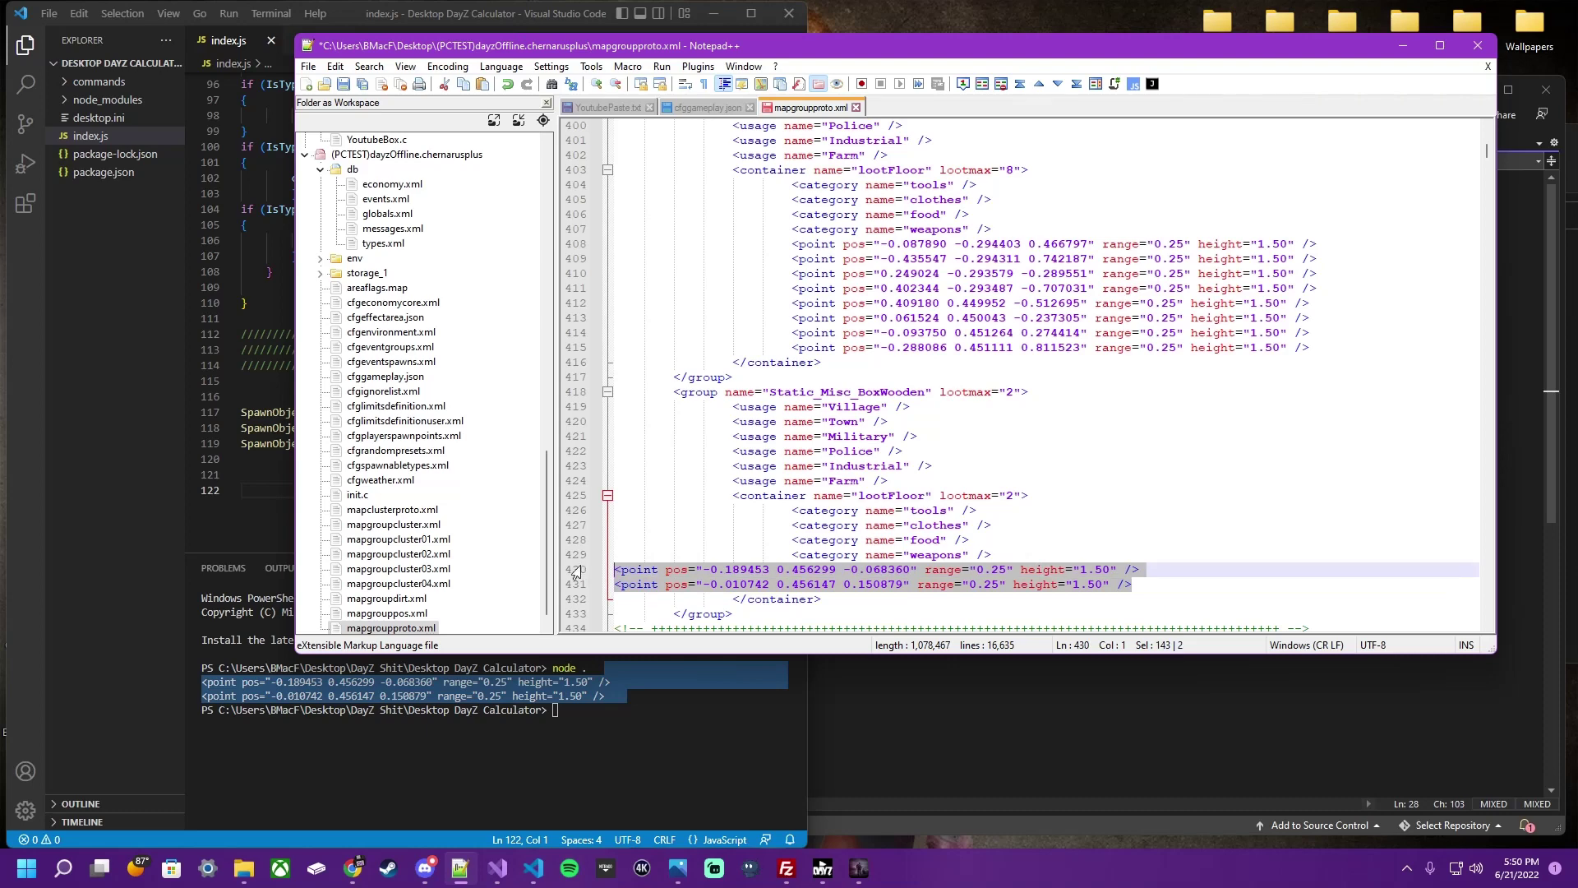
{"action": "key", "text": "Tab"}
{"action": "key", "text": "Tab"}
{"action": "key", "text": "Tab"}
{"action": "key", "text": "Tab"}
{"action": "key", "text": "Tab"}
{"action": "key", "text": "Tab"}
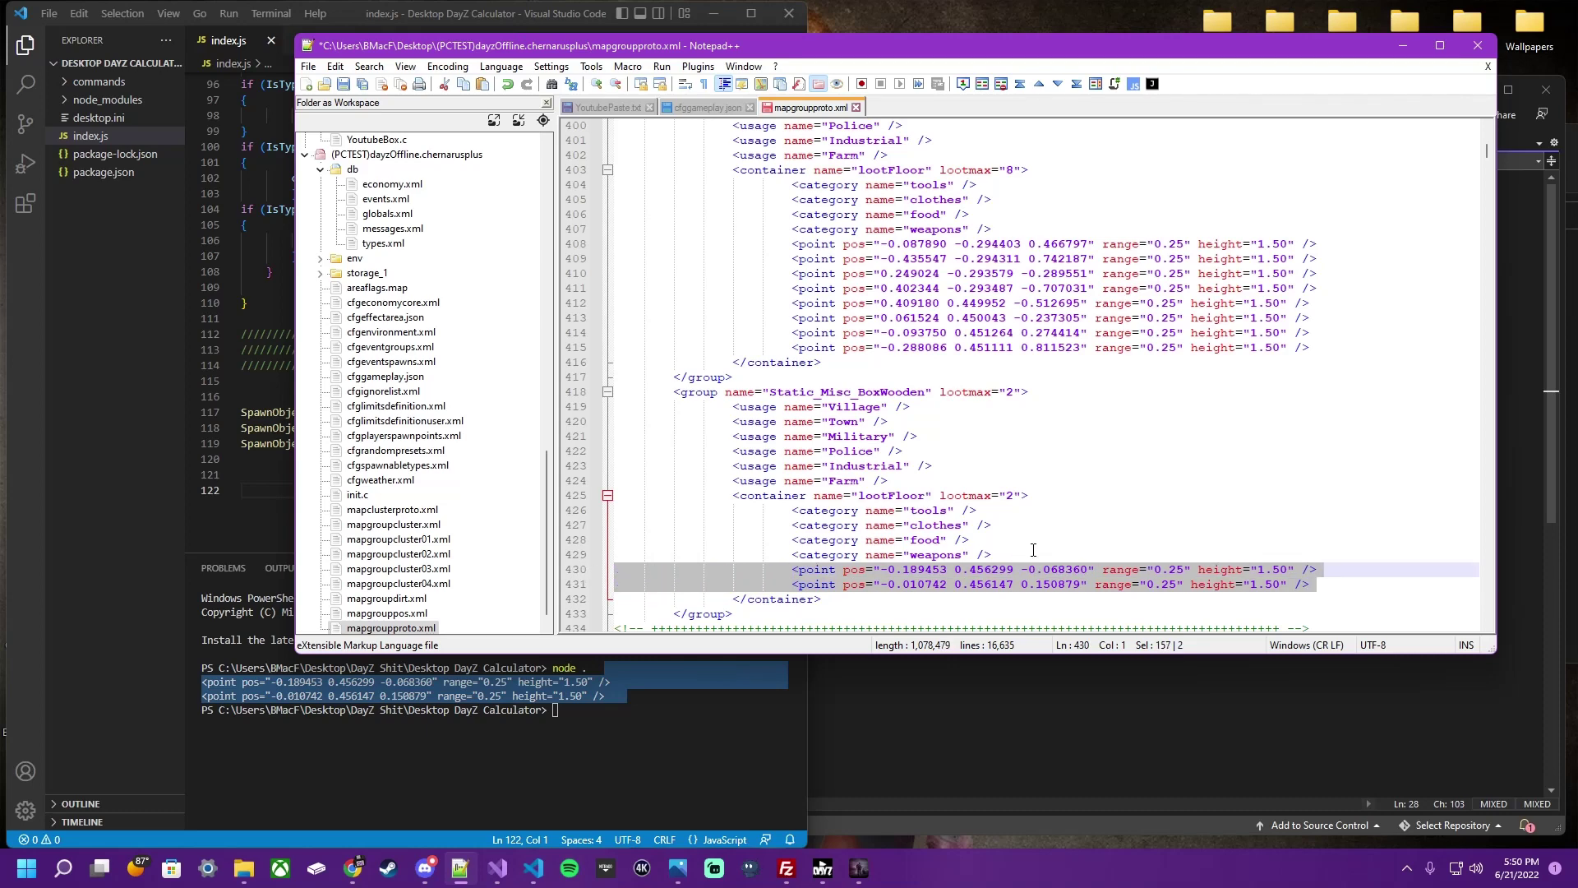
{"action": "left_click", "coordinate": [1042, 545]}
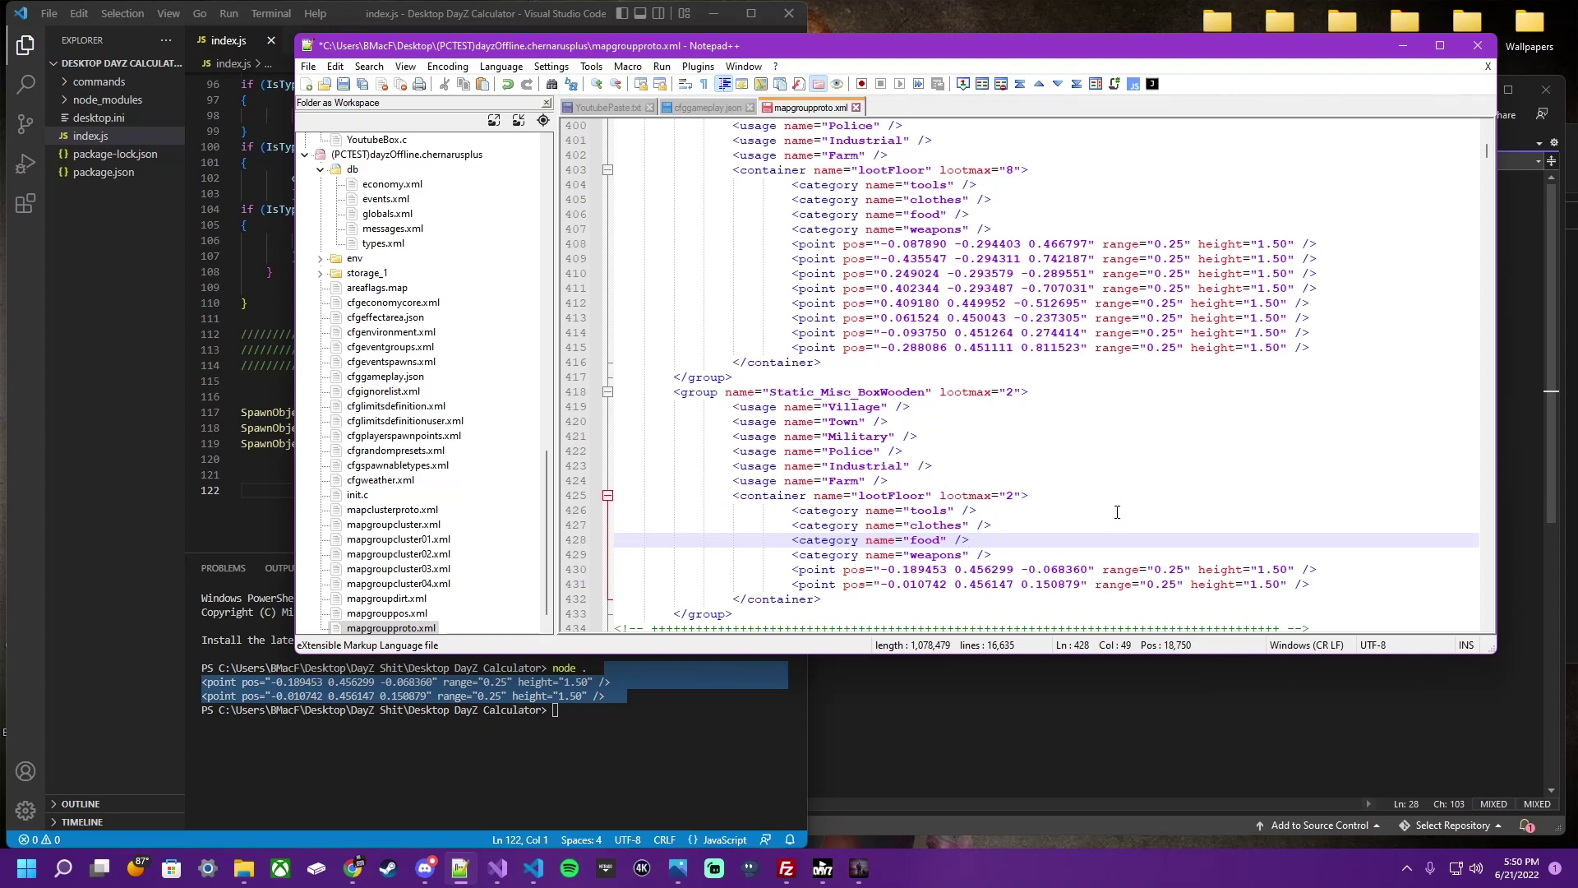
{"action": "key", "text": "ctrl+s"}
{"action": "key", "text": "alt+Tab"}
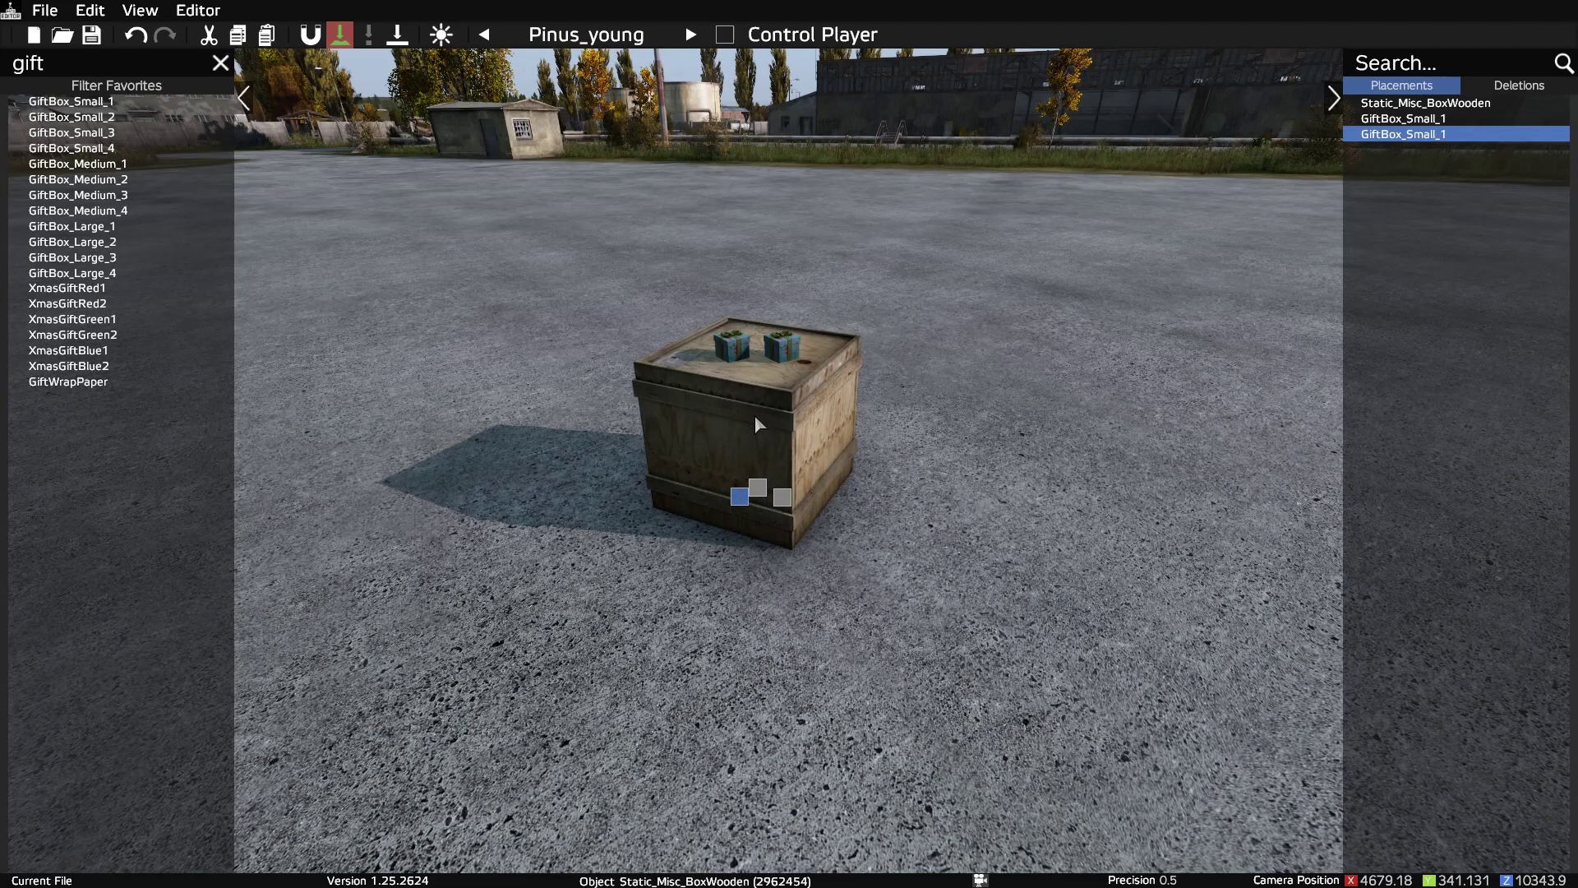
- Start a MapGroupPos (*.xml) export in DayZ Editor with the file name YoutubeBoxPos
{"action": "left_click", "coordinate": [45, 11]}
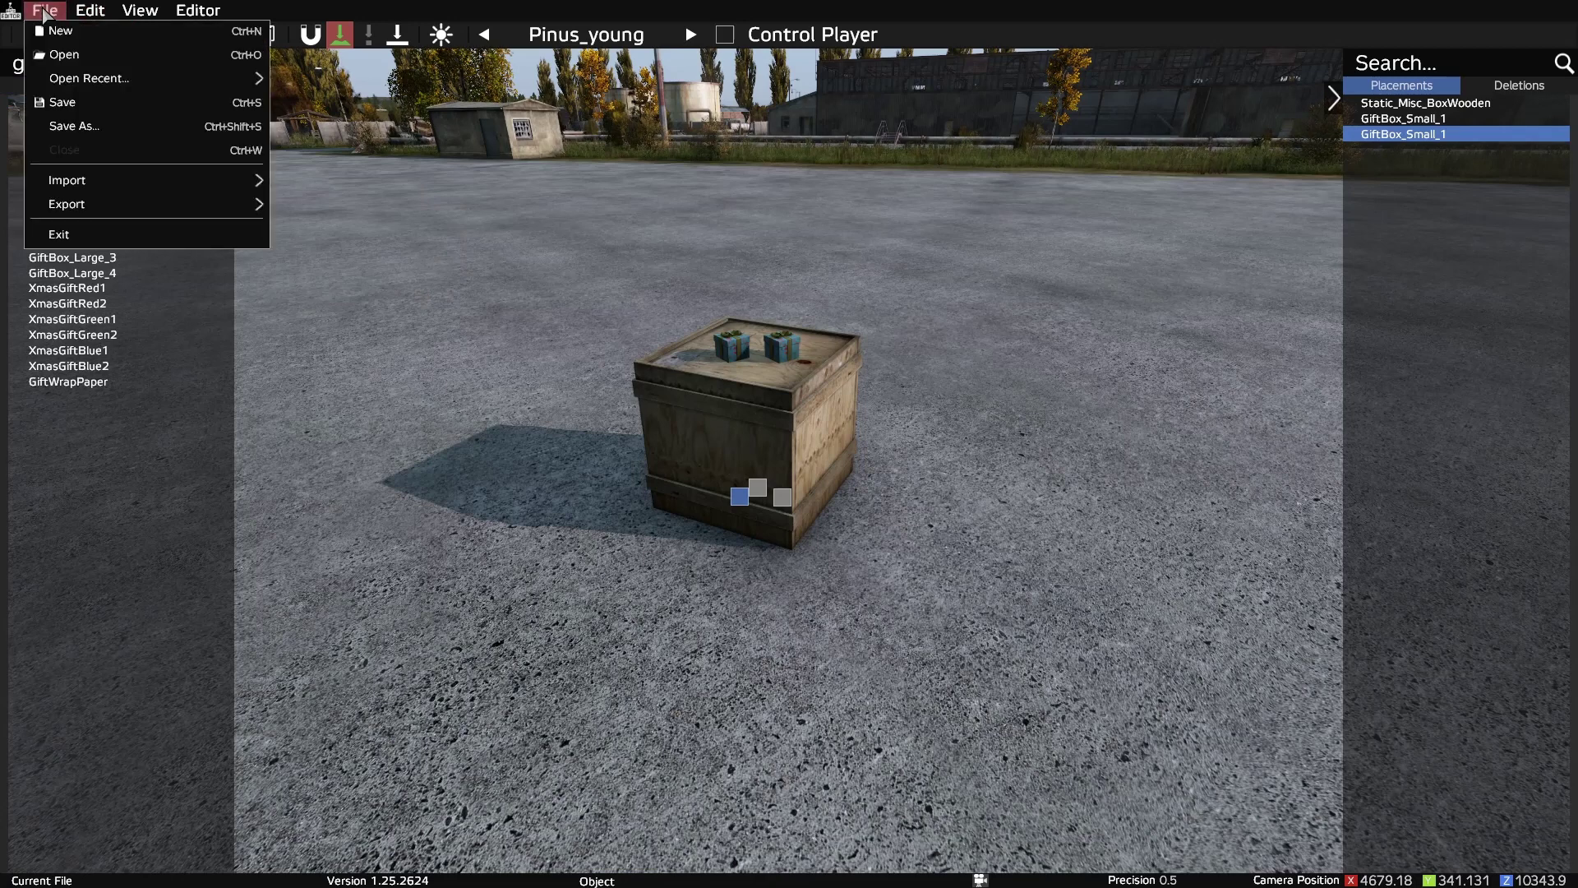
{"action": "mouse_move", "coordinate": [92, 210]}
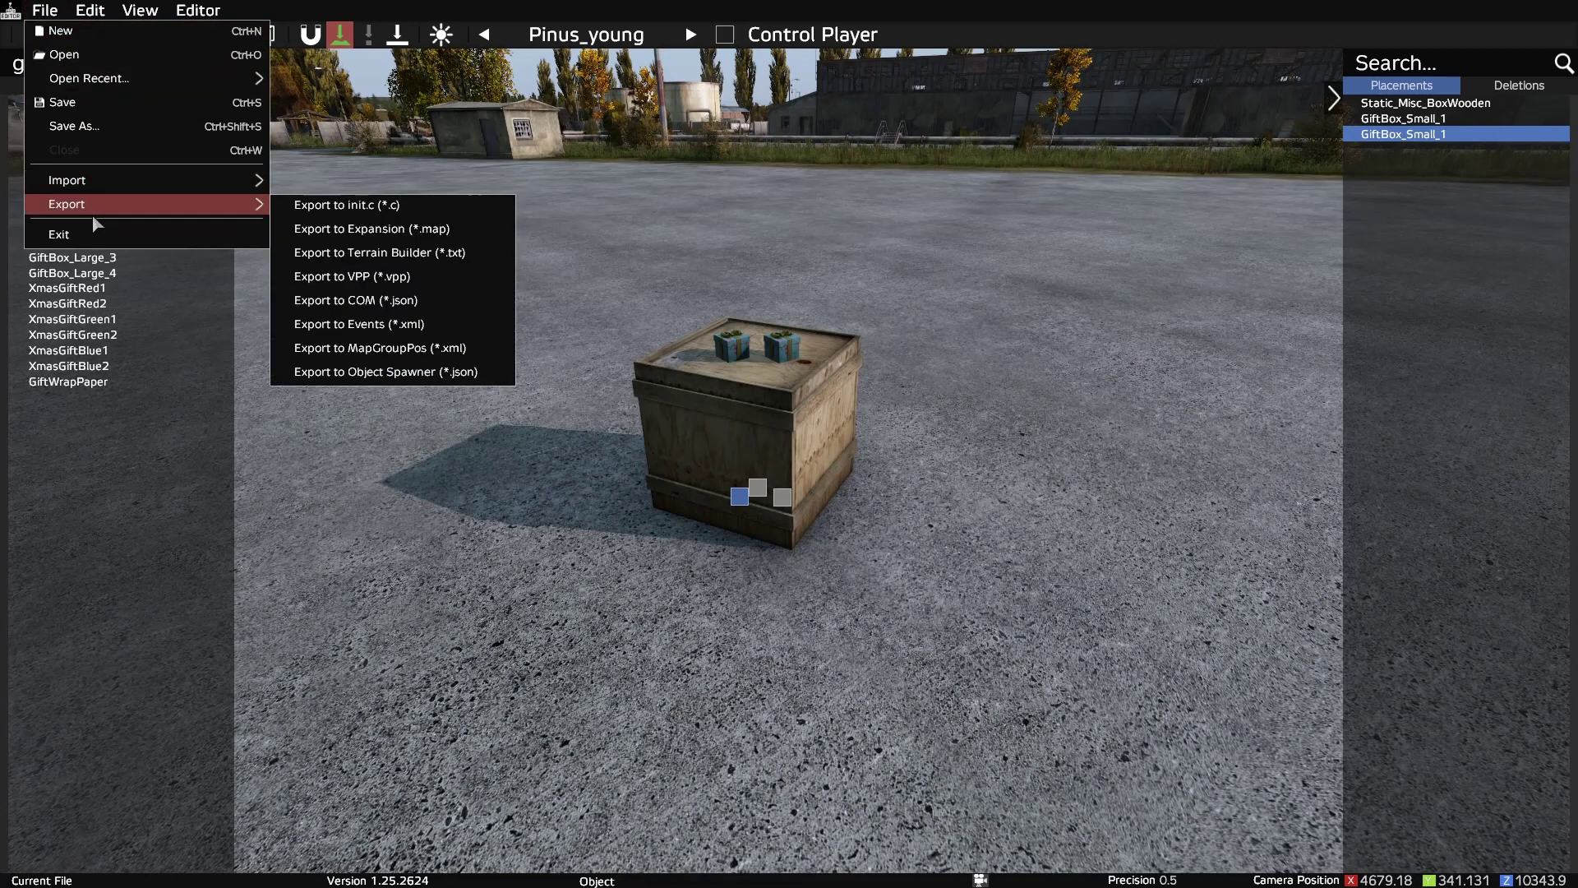
{"action": "left_click", "coordinate": [391, 352]}
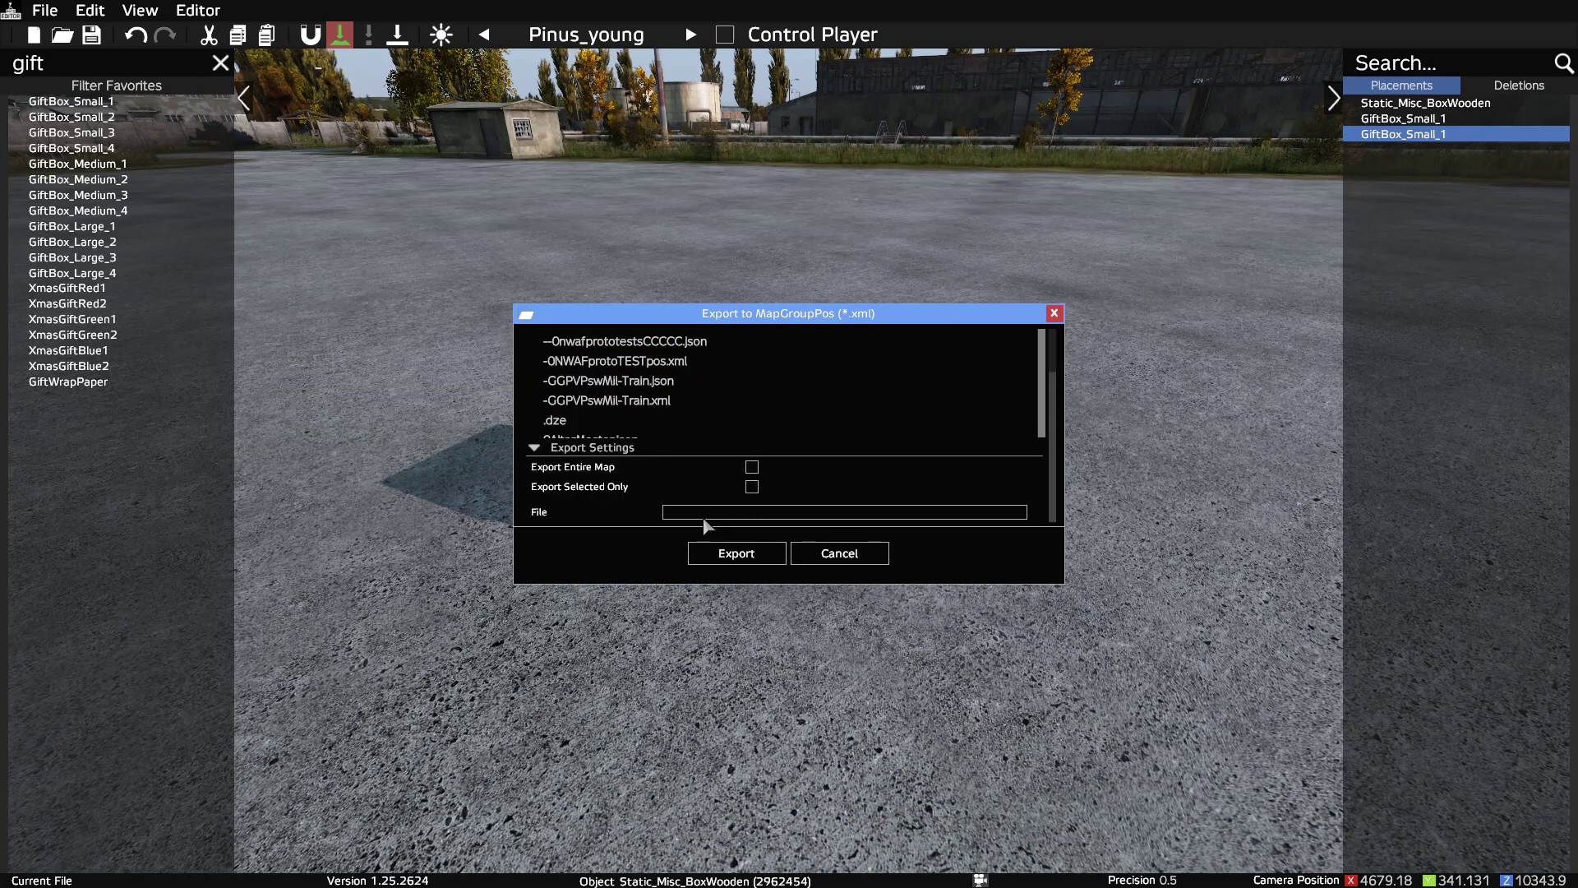
{"action": "key", "text": "ctrl+h"}
{"action": "key", "text": "ctrl+h"}
{"action": "type", "text": "Youtube"}
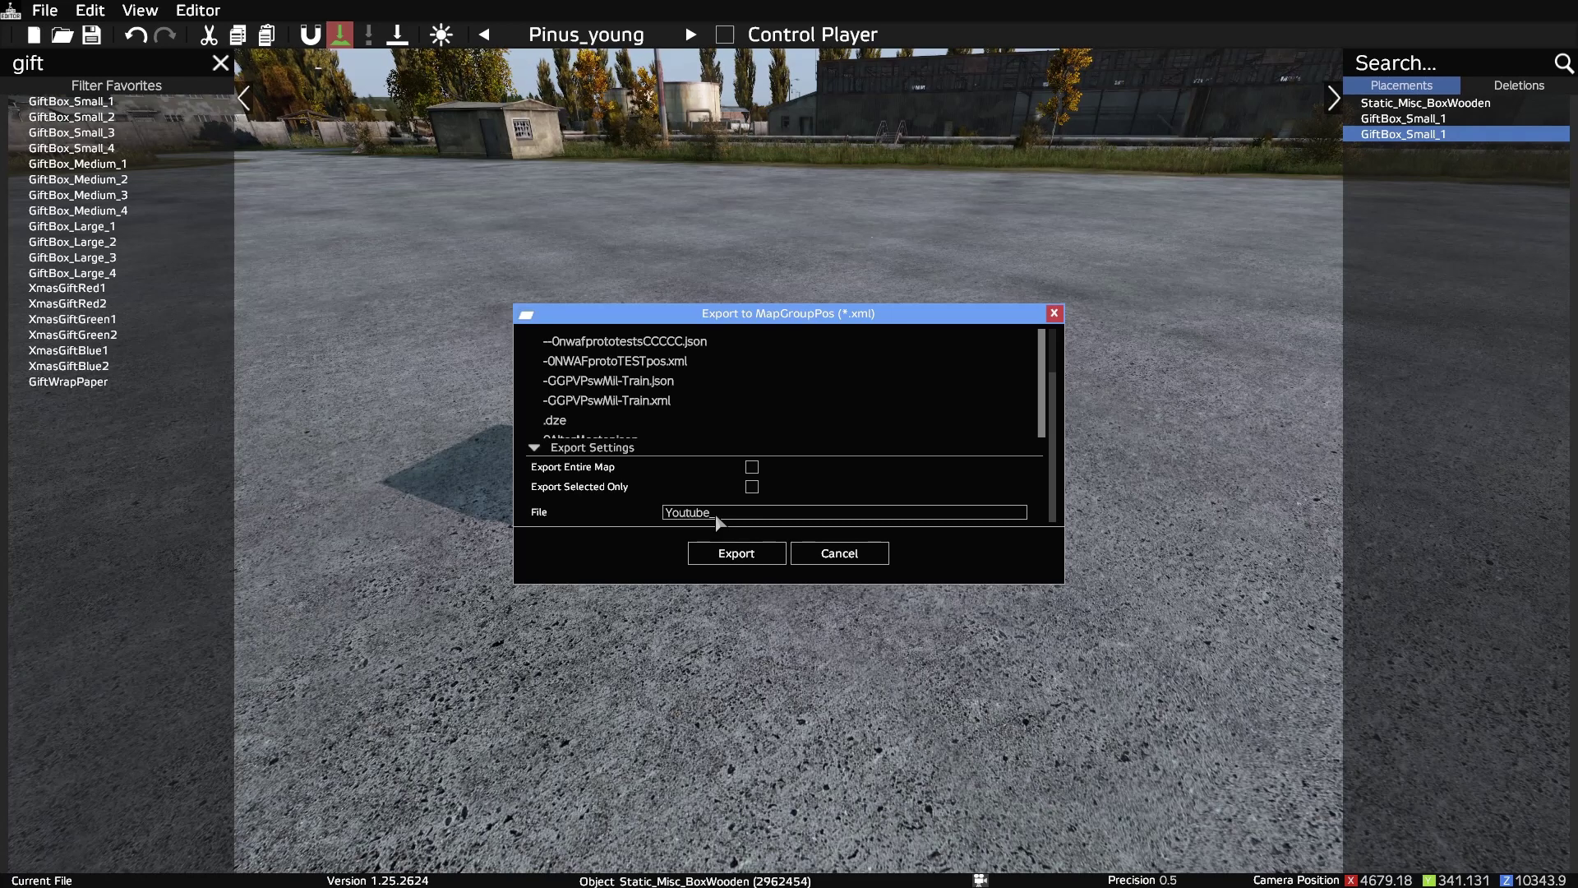
{"action": "type", "text": "BoxPos"}
- Export YoutubeBoxPos, then open it from Documents\DayZ\Editor in Notepad
{"action": "left_click", "coordinate": [743, 550]}
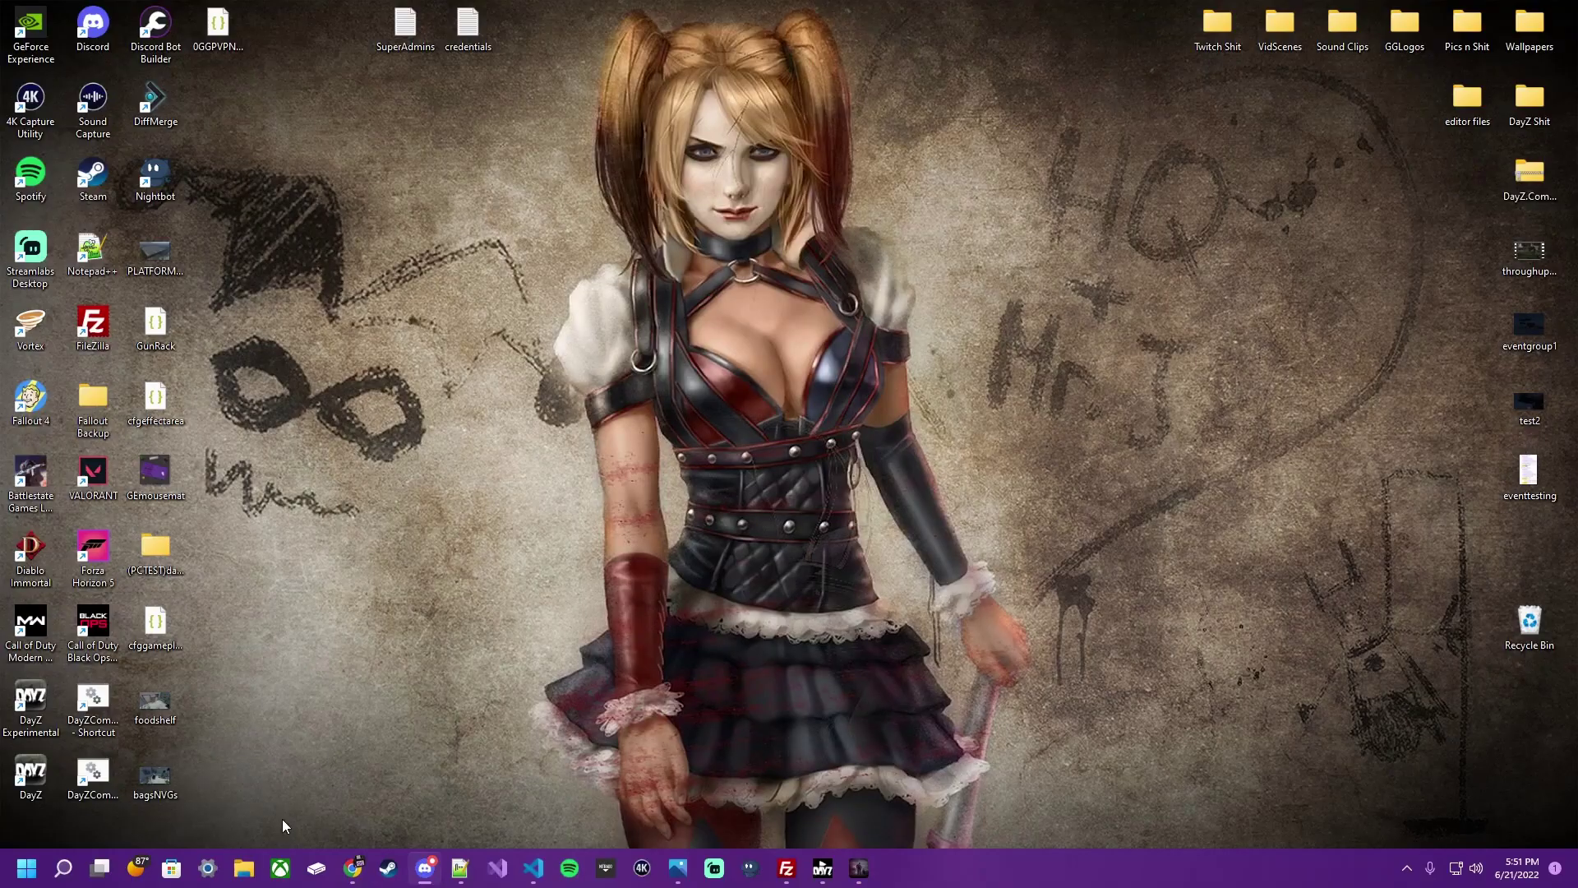
{"action": "left_click", "coordinate": [244, 868]}
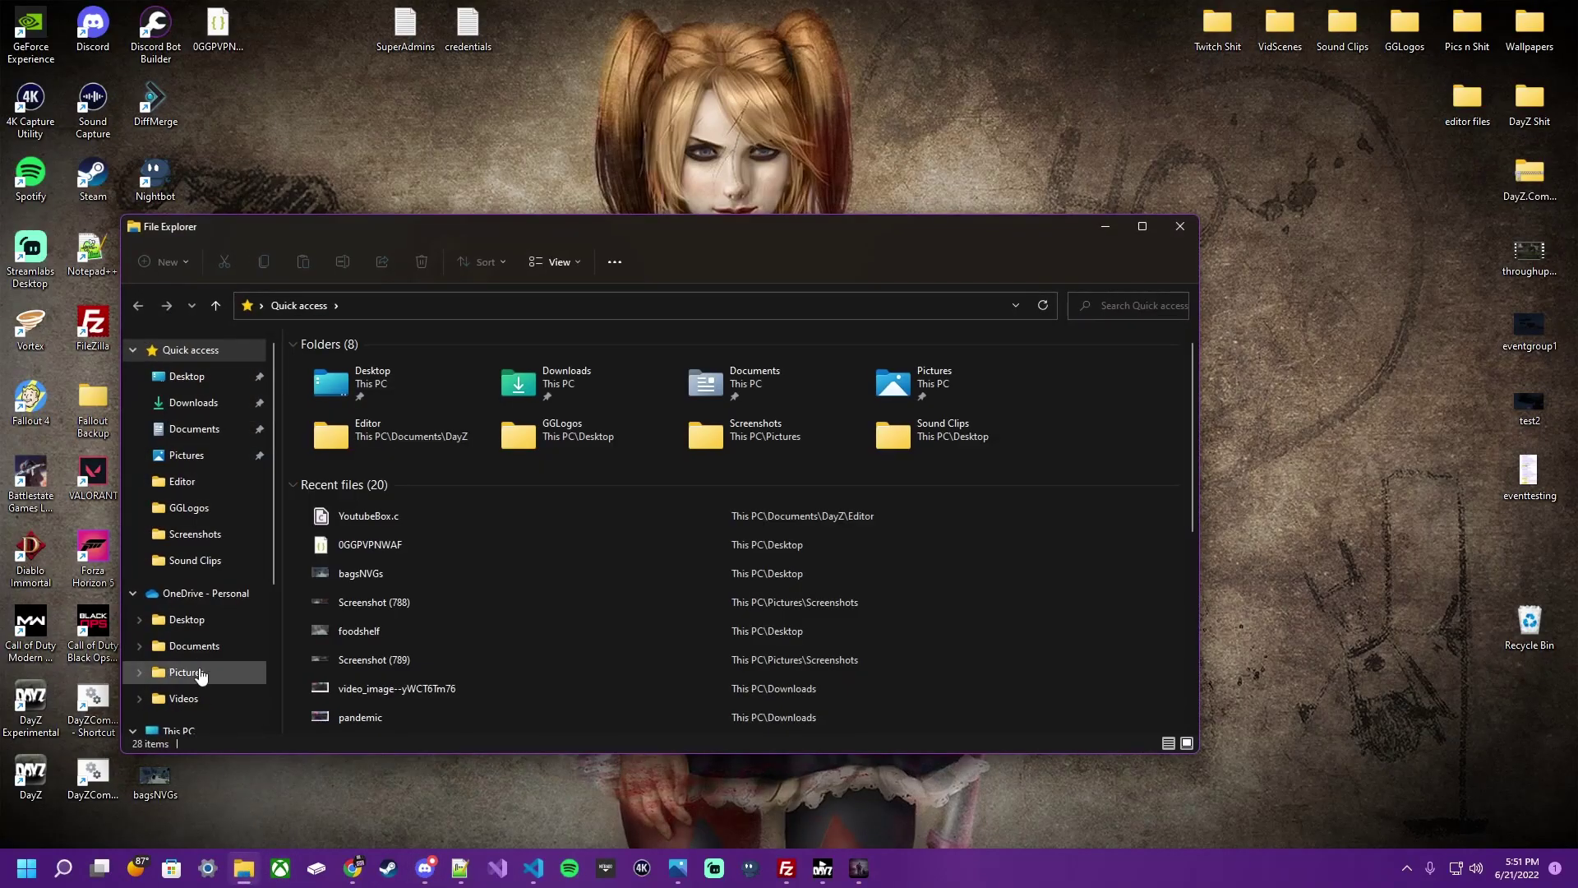
{"action": "left_click", "coordinate": [198, 428]}
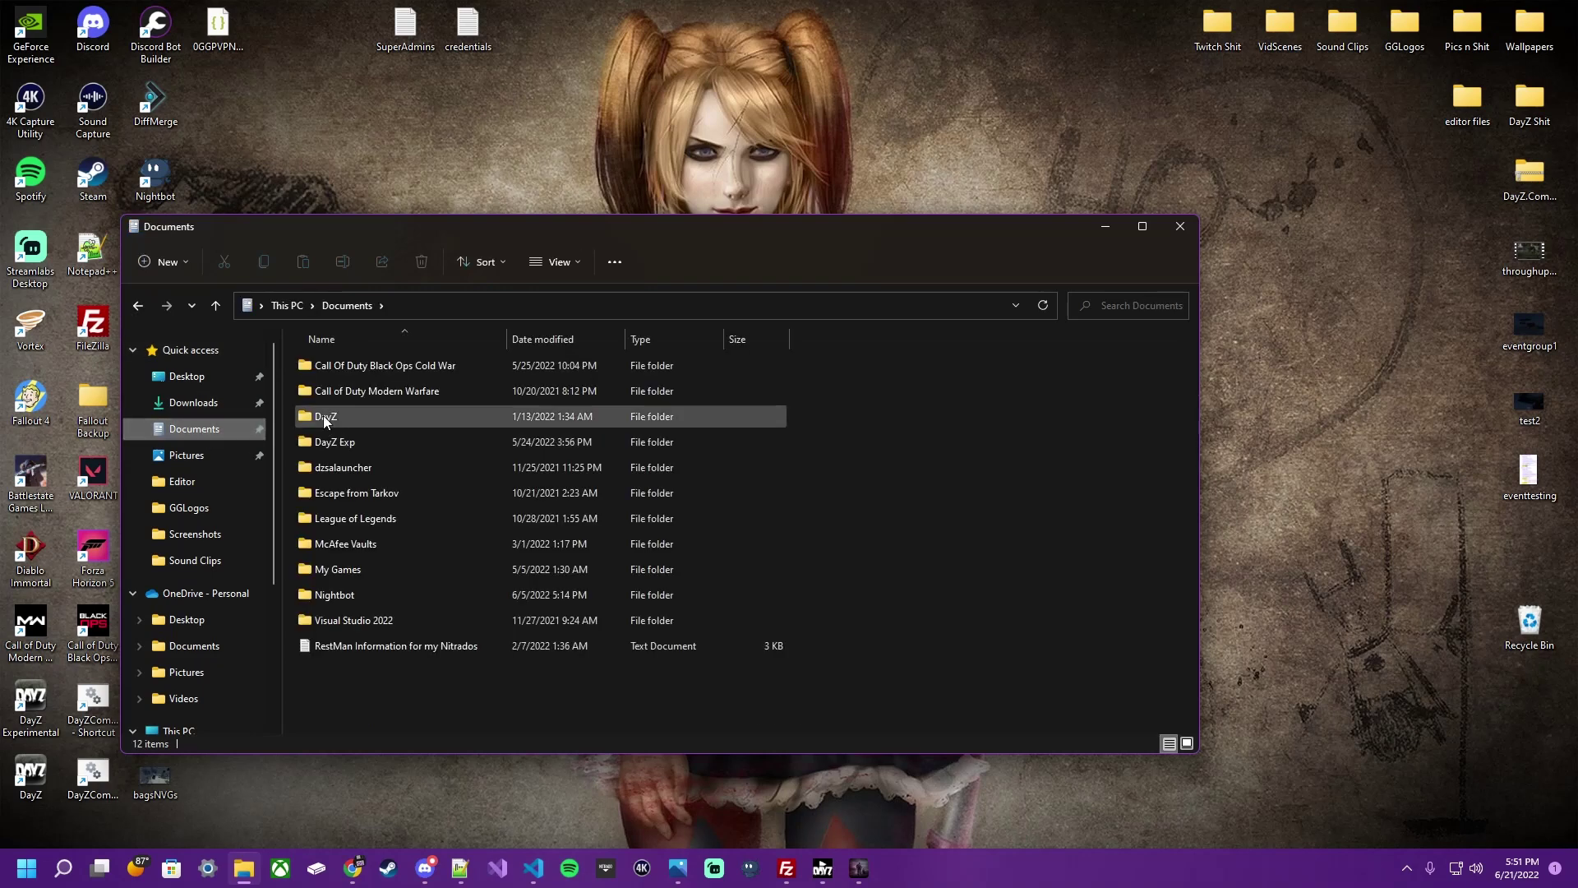
{"action": "double_click", "coordinate": [324, 417]}
{"action": "double_click", "coordinate": [335, 366]}
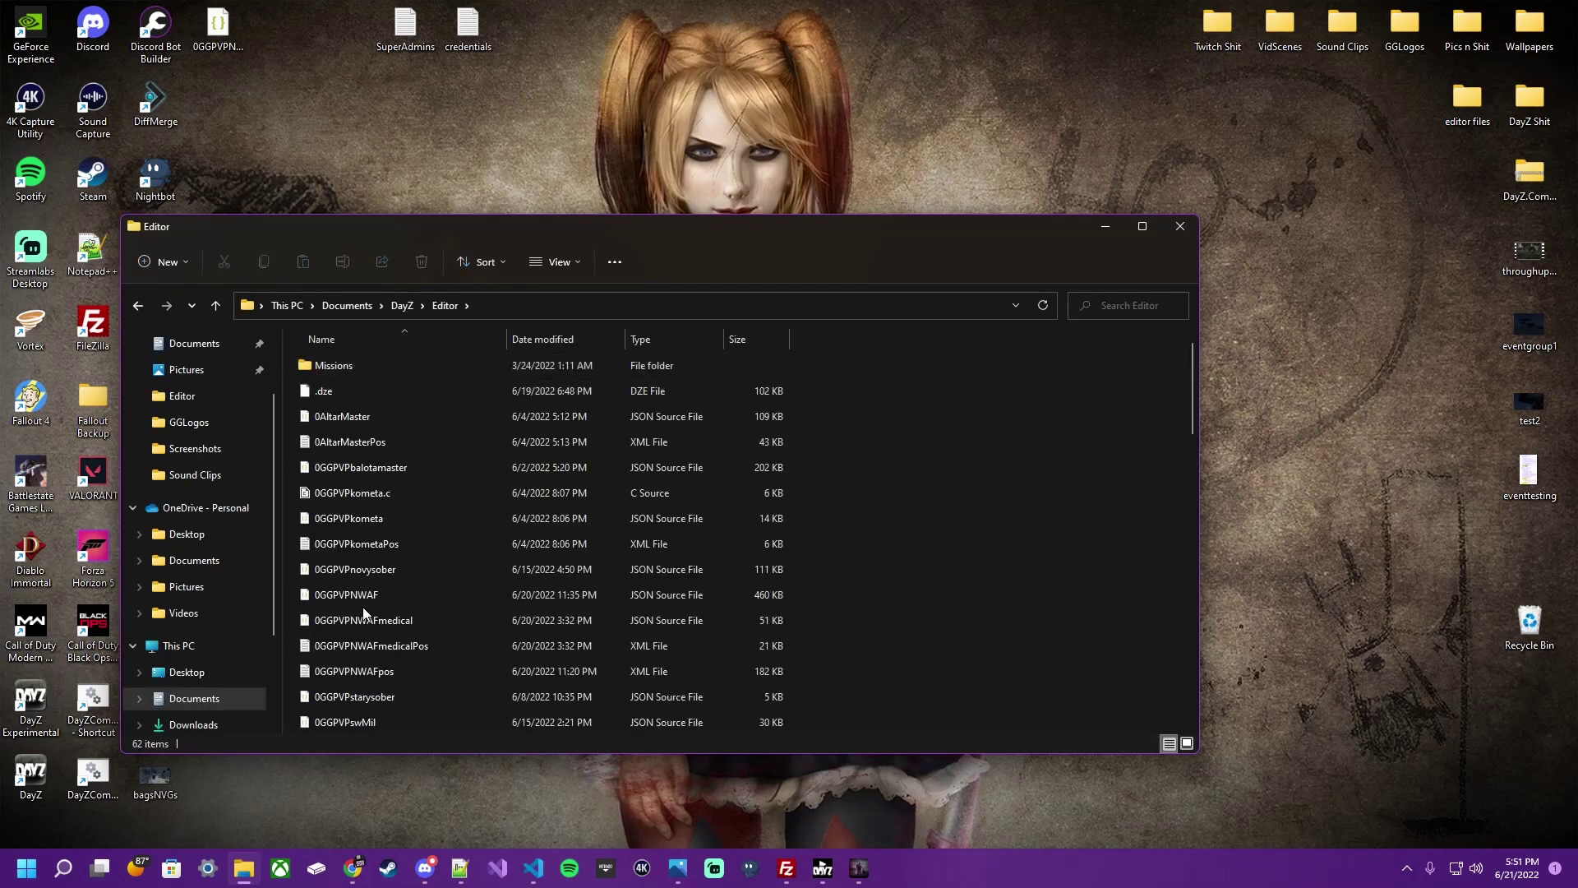
{"action": "scroll", "coordinate": [404, 510], "scroll_direction": "down", "scroll_amount": 15}
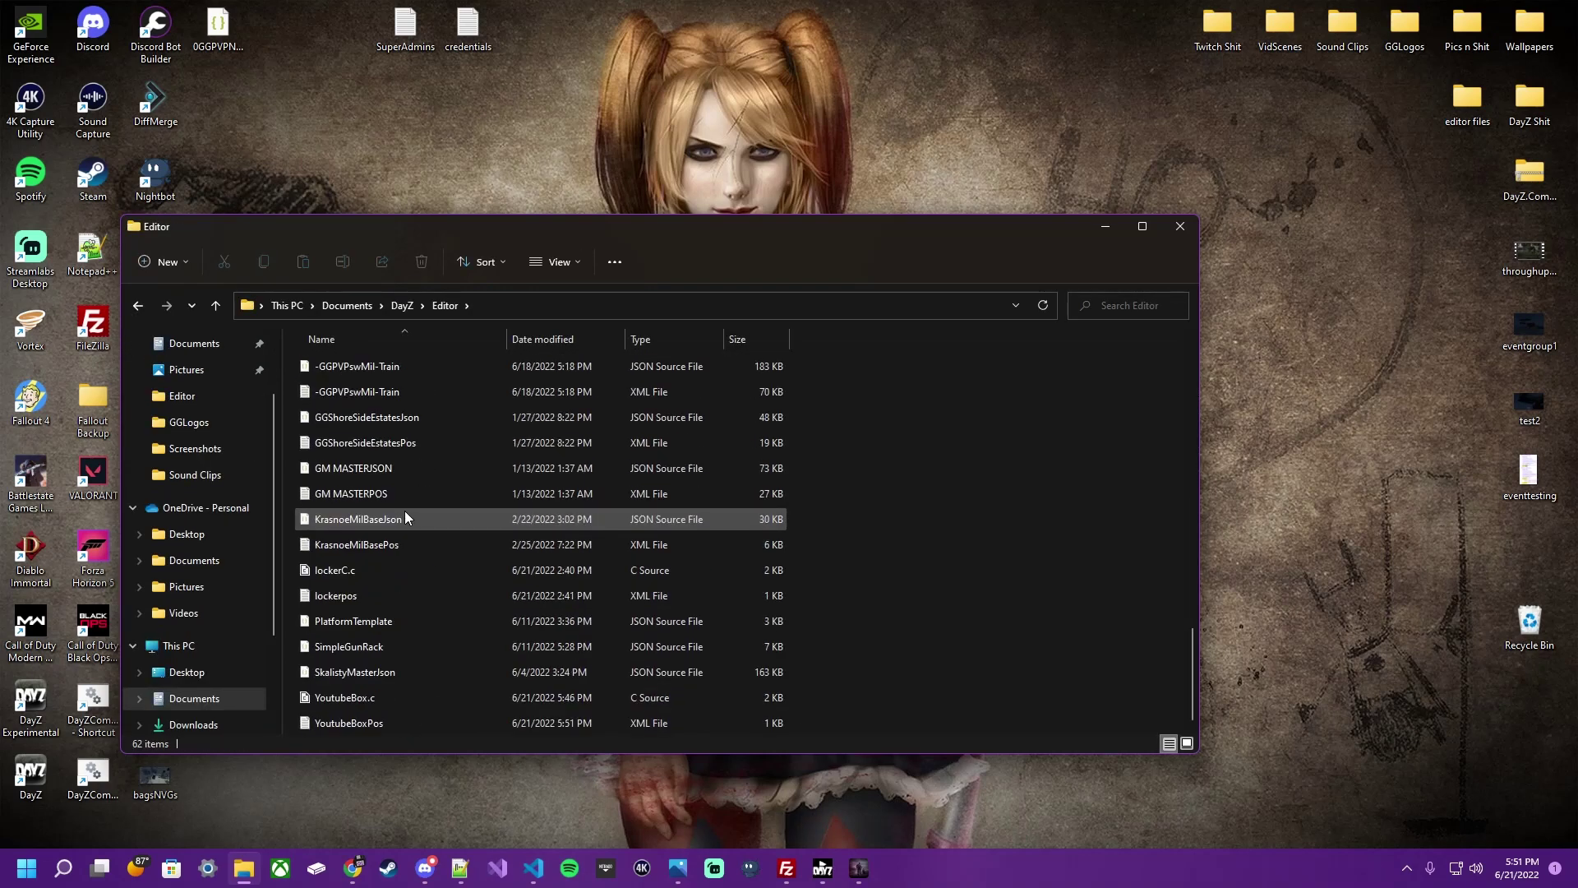
{"action": "double_click", "coordinate": [348, 722]}
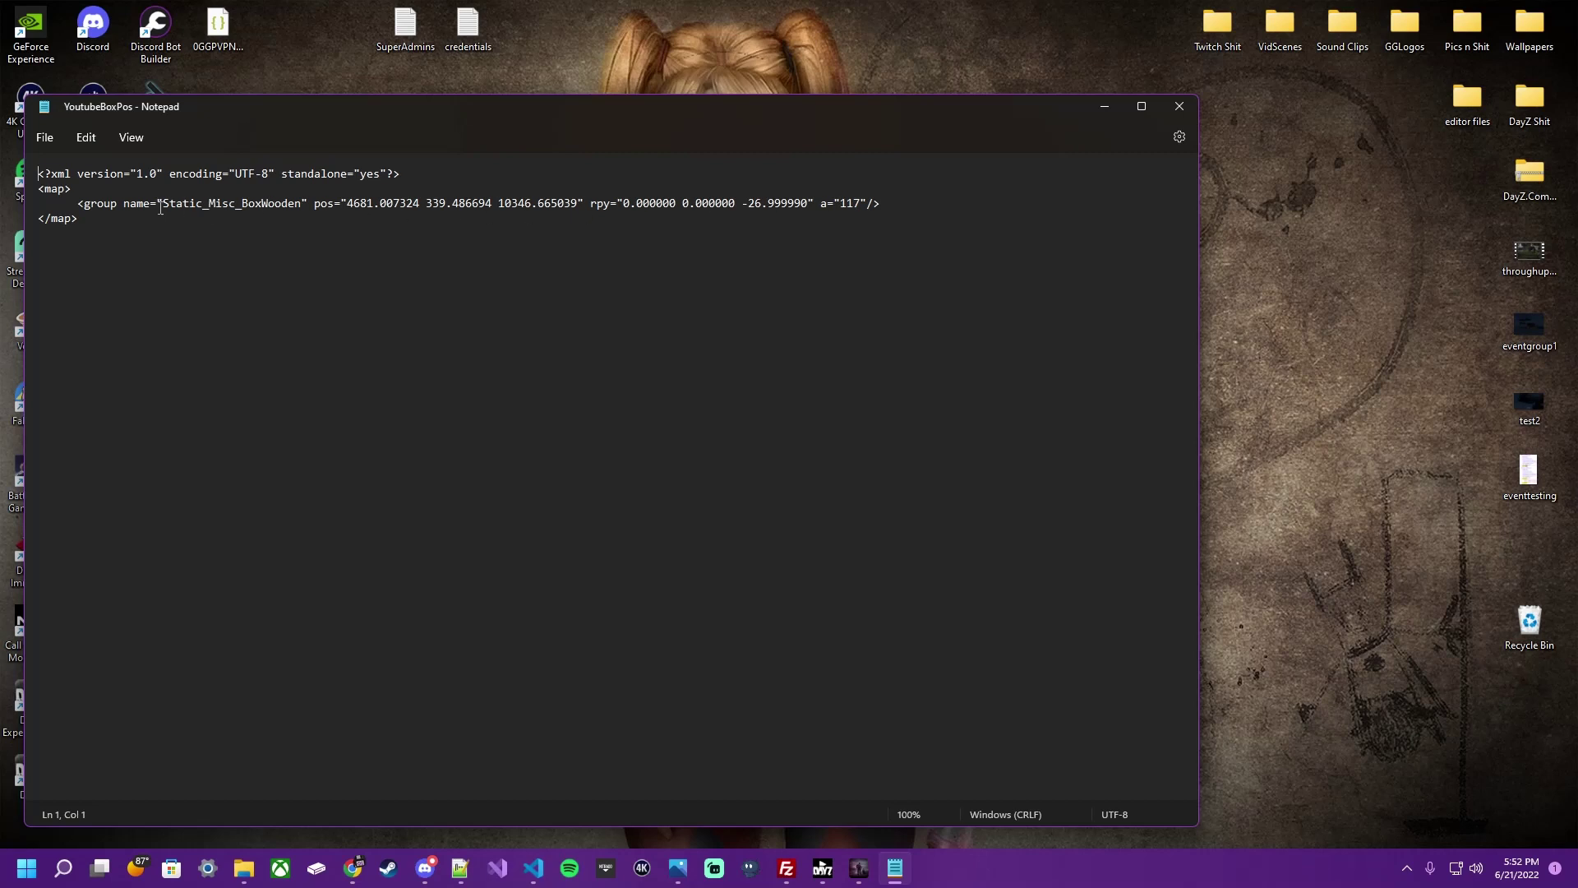
- Copy the Static_Misc_BoxWooden group line, then go back to Notepad++ showing mapgroupproto.xml
{"action": "left_click_drag", "start_coordinate": [849, 197], "coordinate": [905, 204]}
{"action": "key", "text": "ctrl+c"}
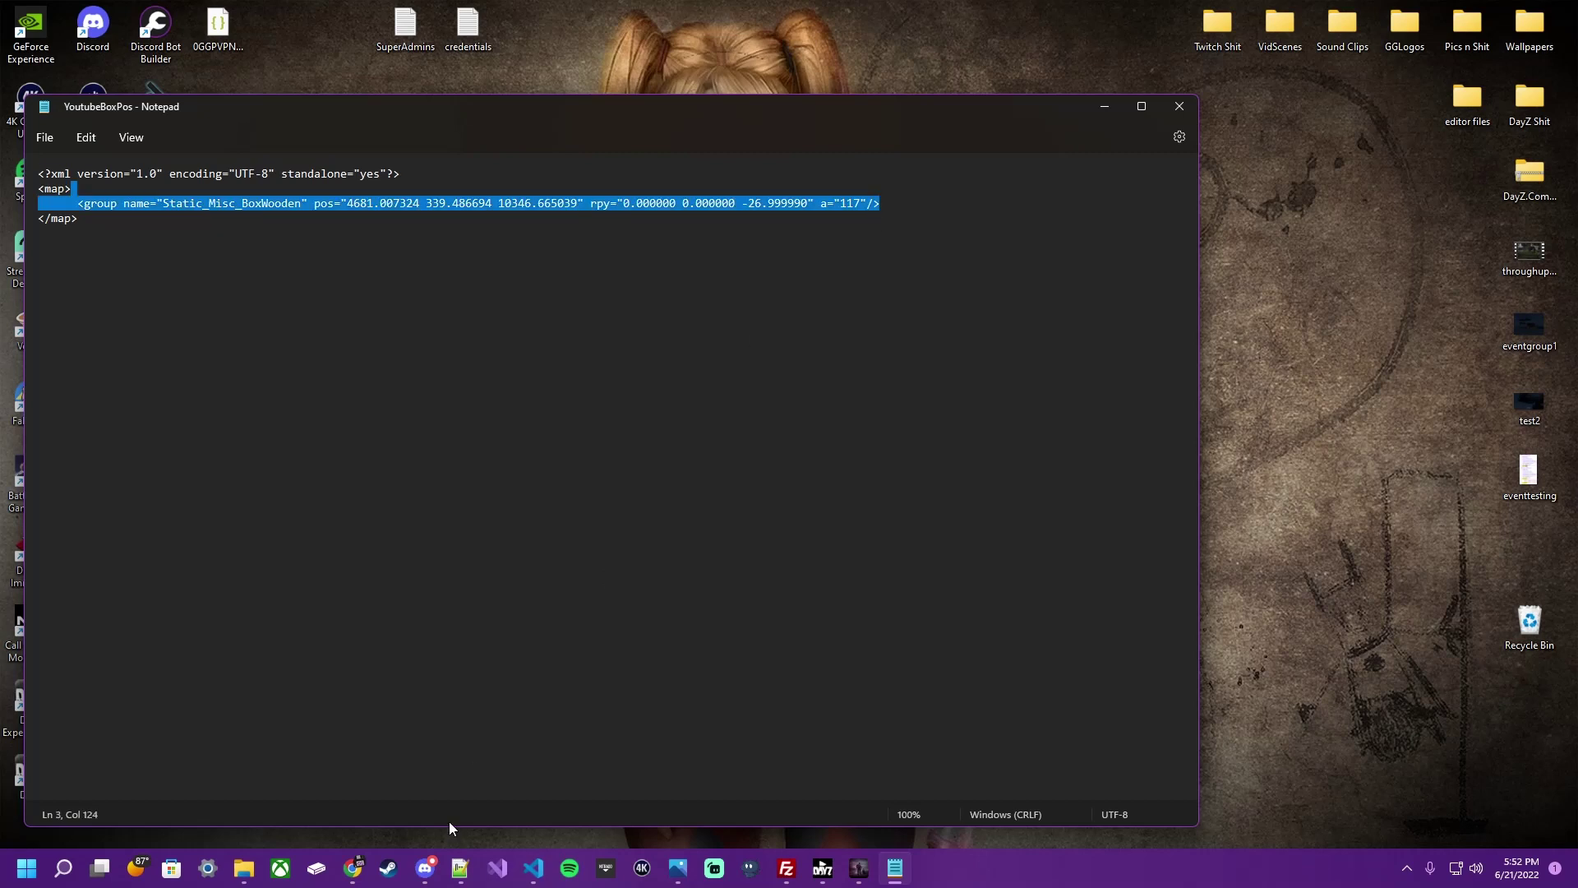
{"action": "left_click", "coordinate": [460, 868]}
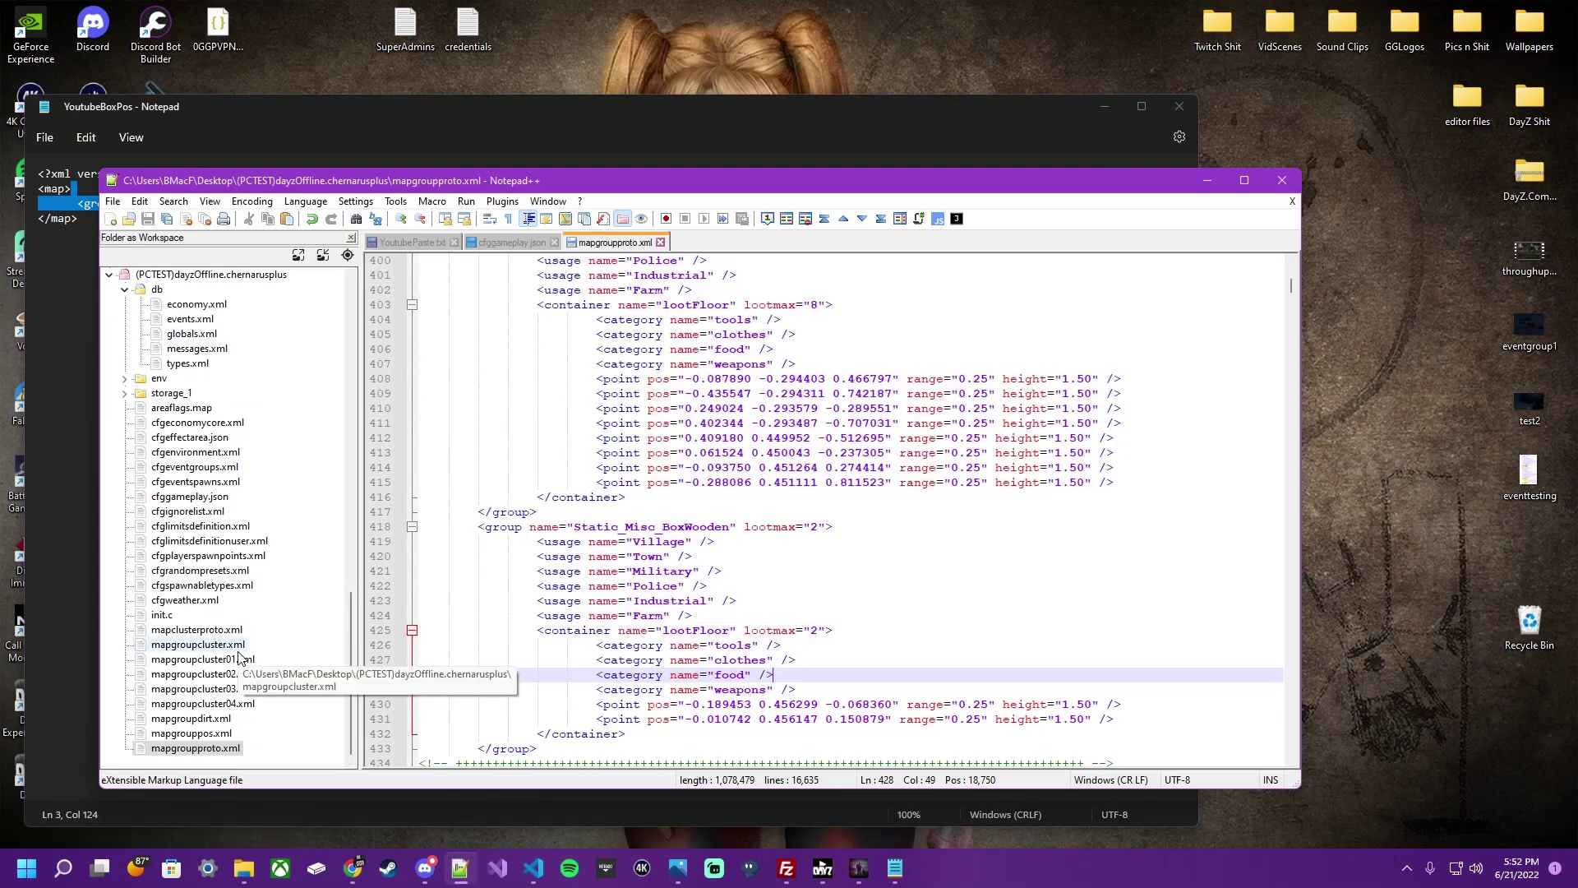
- Paste the Static_Misc_BoxWooden group as a new line under the map tag in mapgrouppos.xml
{"action": "double_click", "coordinate": [218, 735]}
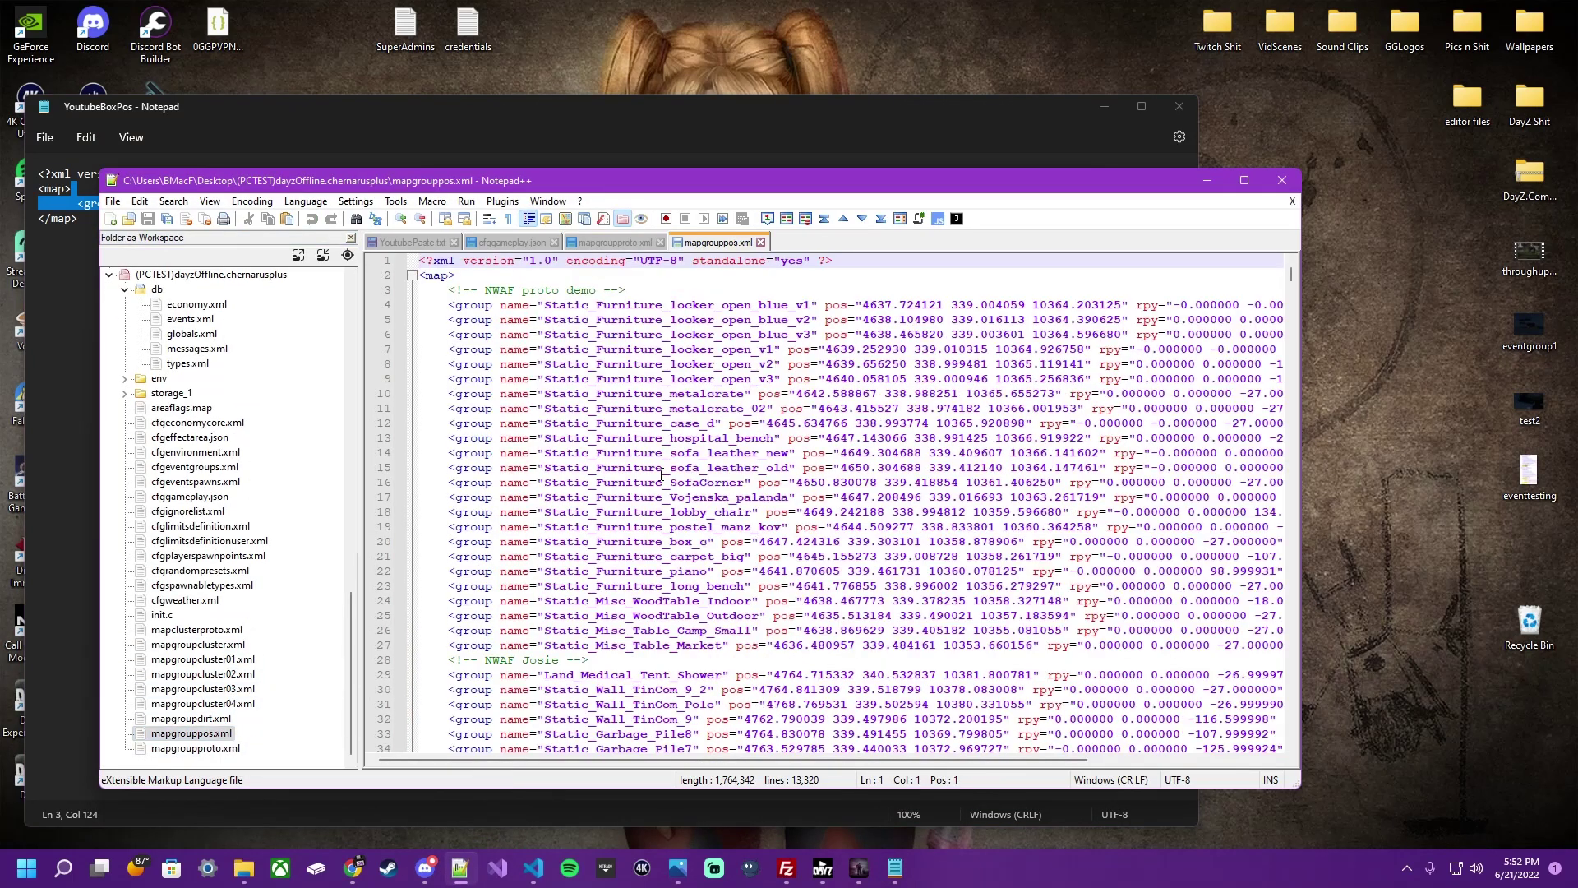
{"action": "left_click", "coordinate": [536, 278]}
{"action": "key", "text": "Return"}
{"action": "key", "text": "ctrl+v"}
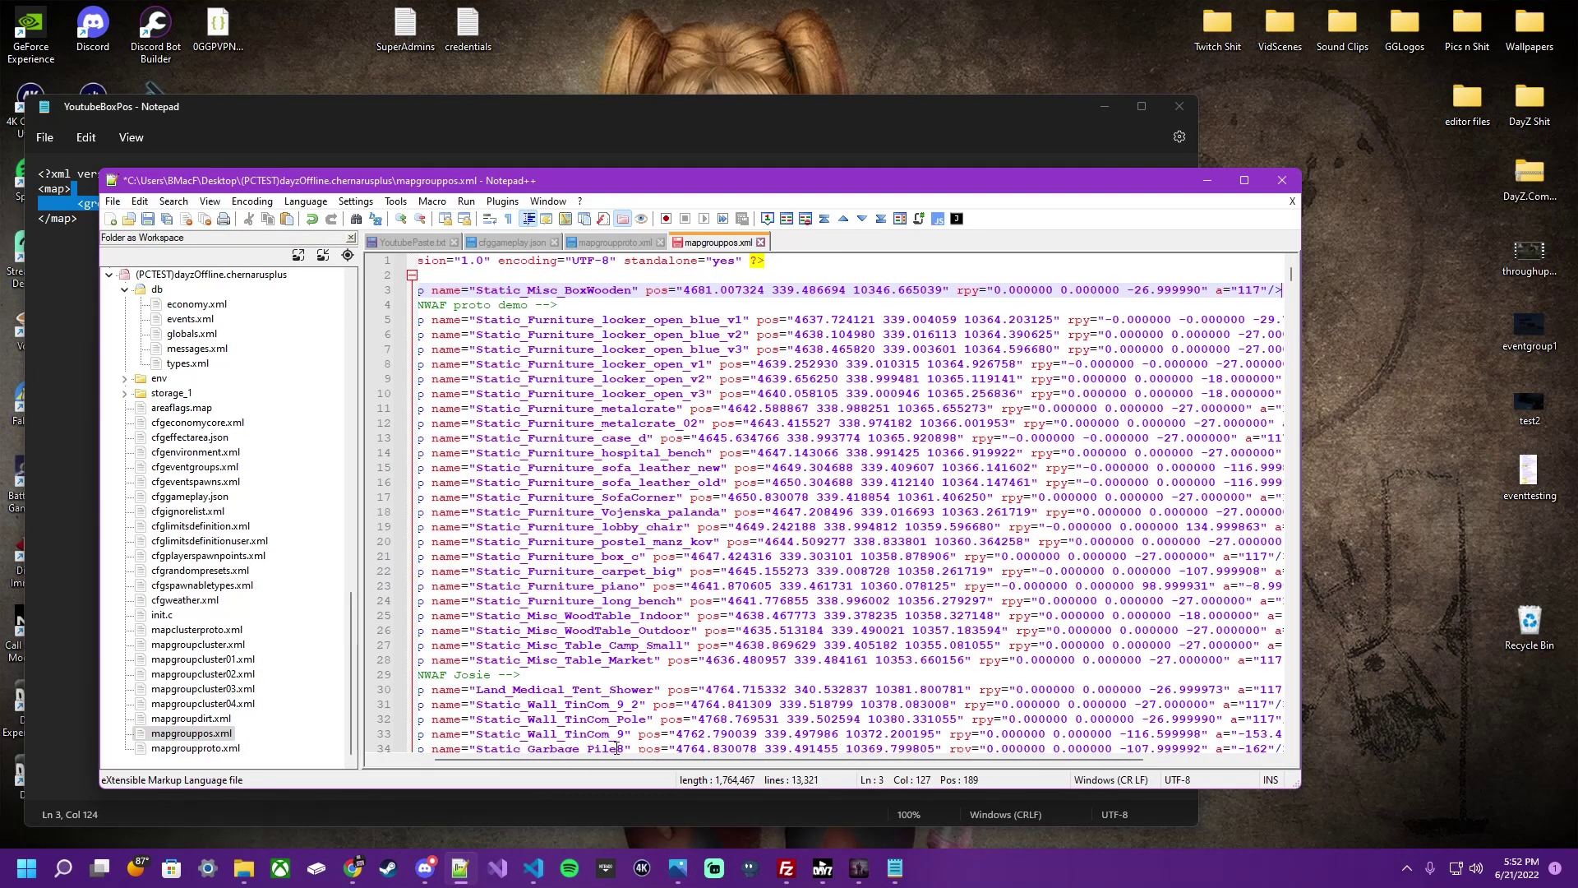
{"action": "left_click_drag", "start_coordinate": [638, 761], "coordinate": [531, 765]}
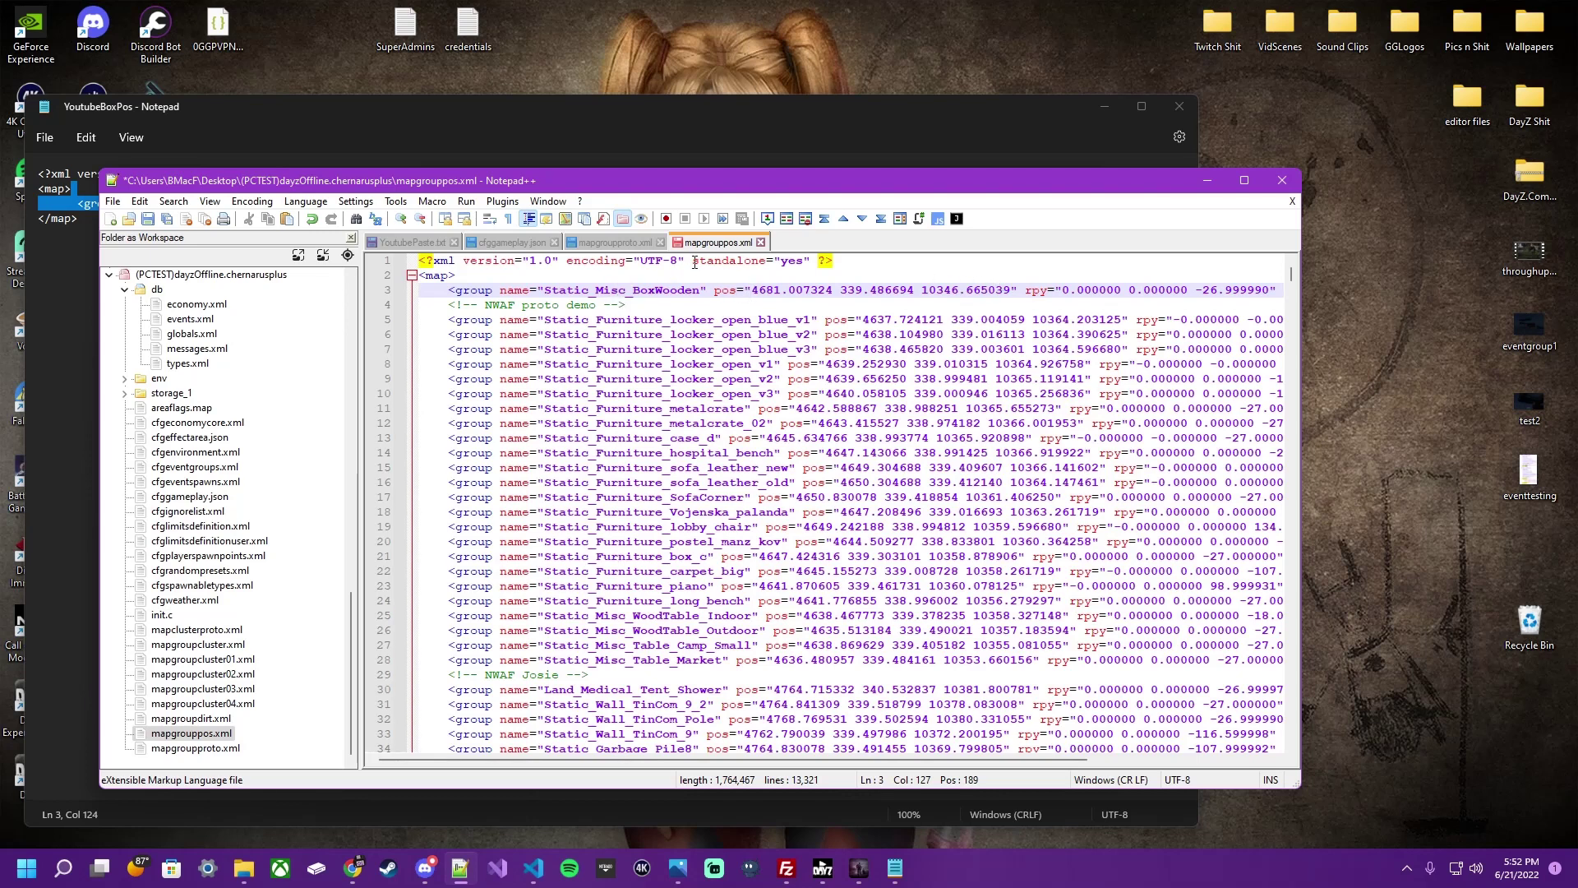
{"action": "left_click", "coordinate": [619, 243]}
{"action": "double_click", "coordinate": [656, 528]}
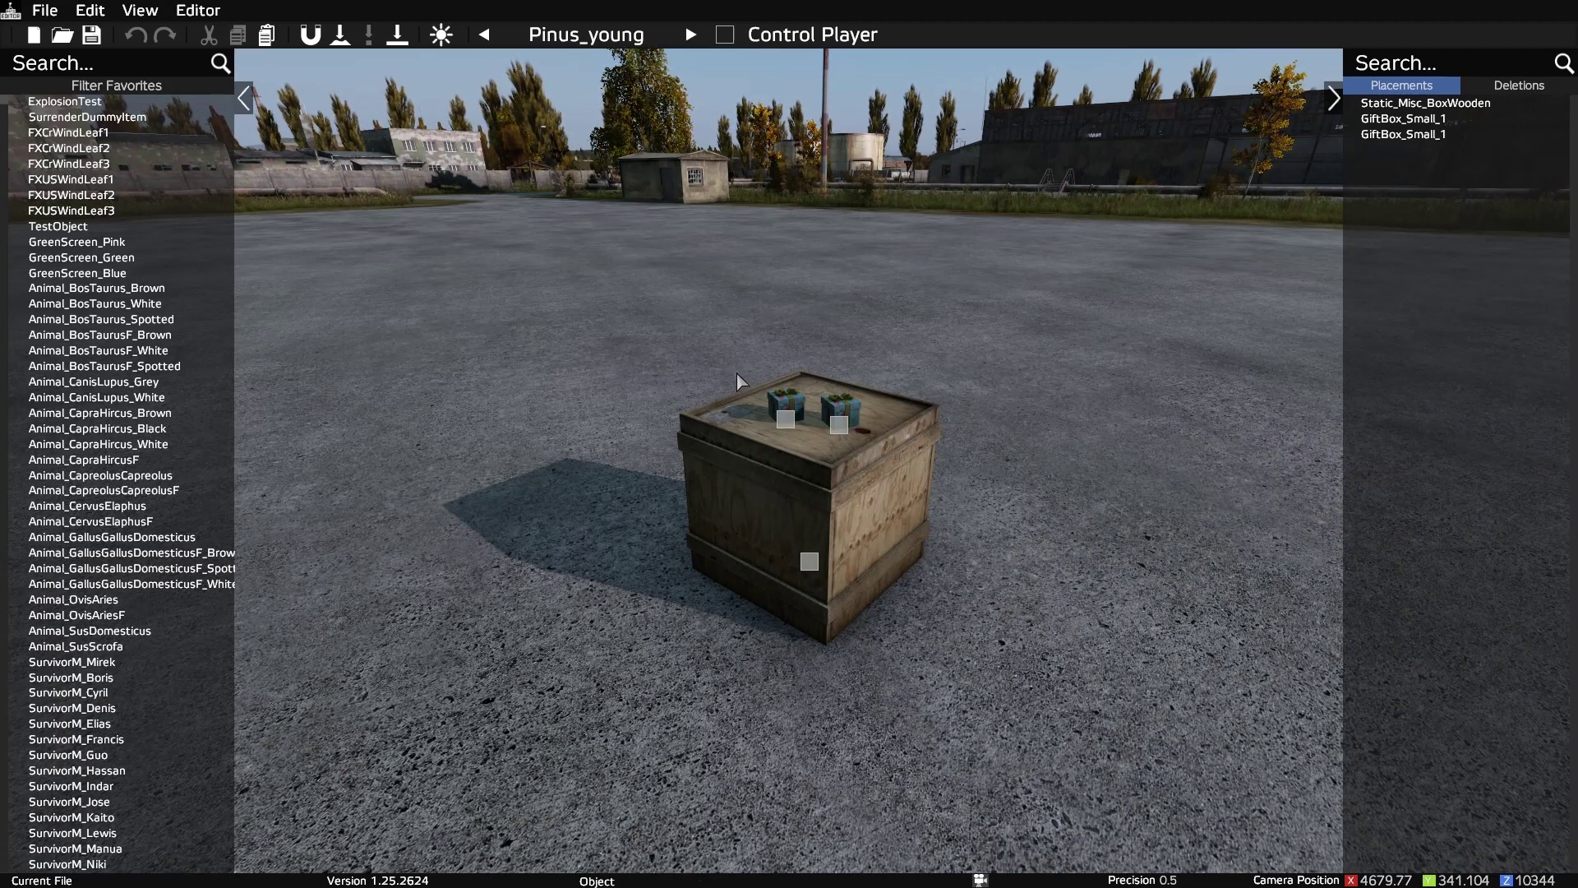
- Delete the two gift boxes sitting on the wooden crate
{"action": "left_click_drag", "start_coordinate": [738, 376], "coordinate": [850, 431]}
{"action": "right_click", "coordinate": [845, 433]}
{"action": "left_click", "coordinate": [872, 509]}
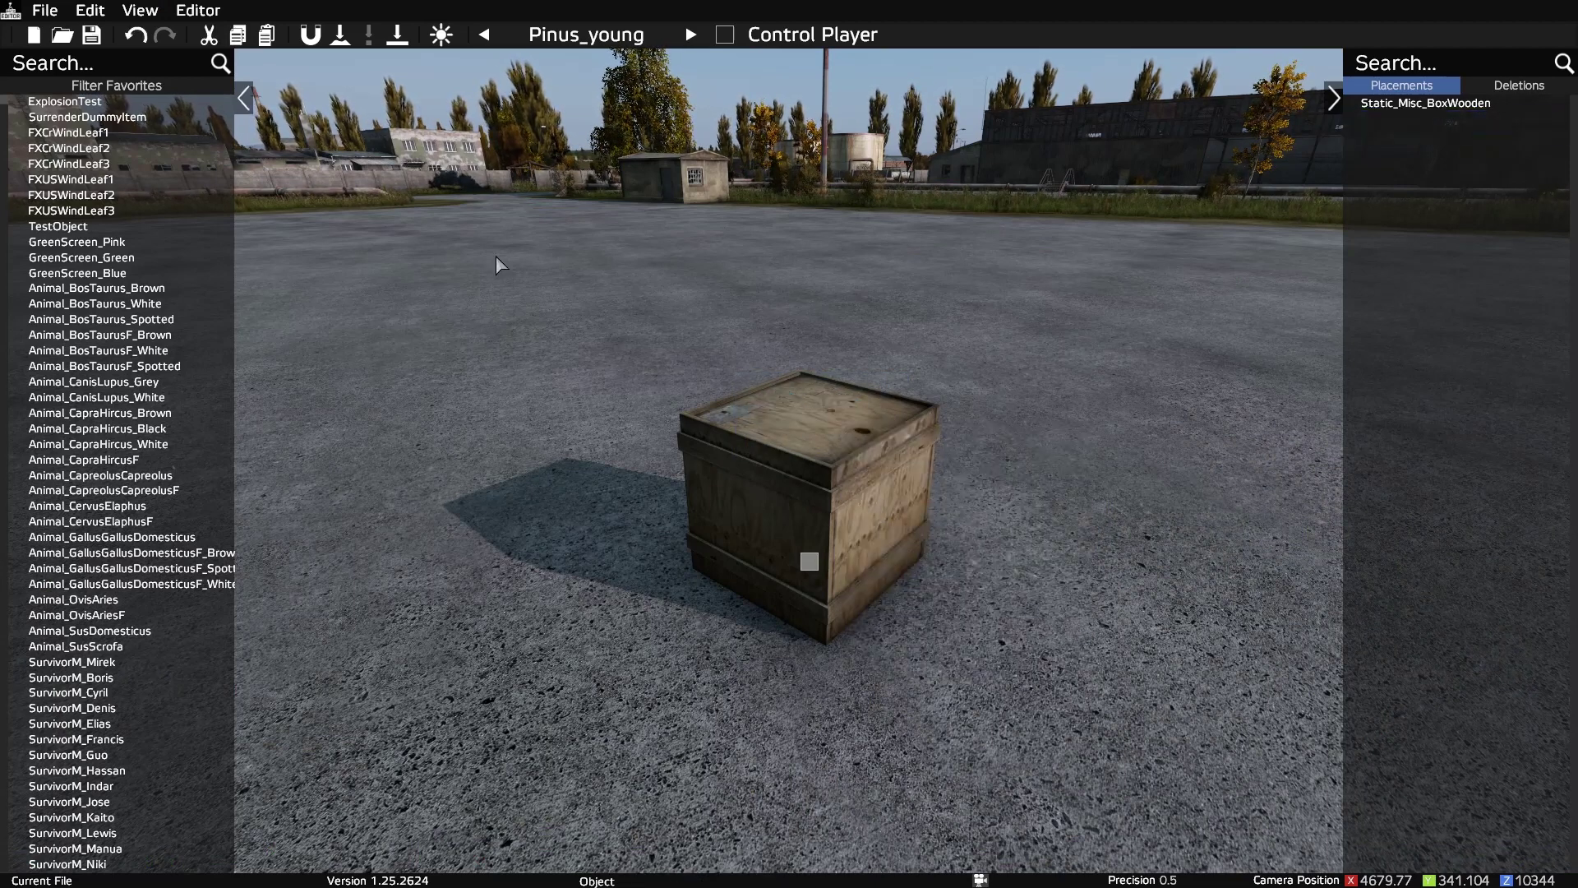
- Export the wooden box to Object Spawner (*.json) as YoutubeBoxJson
{"action": "left_click", "coordinate": [45, 10]}
{"action": "mouse_move", "coordinate": [69, 212]}
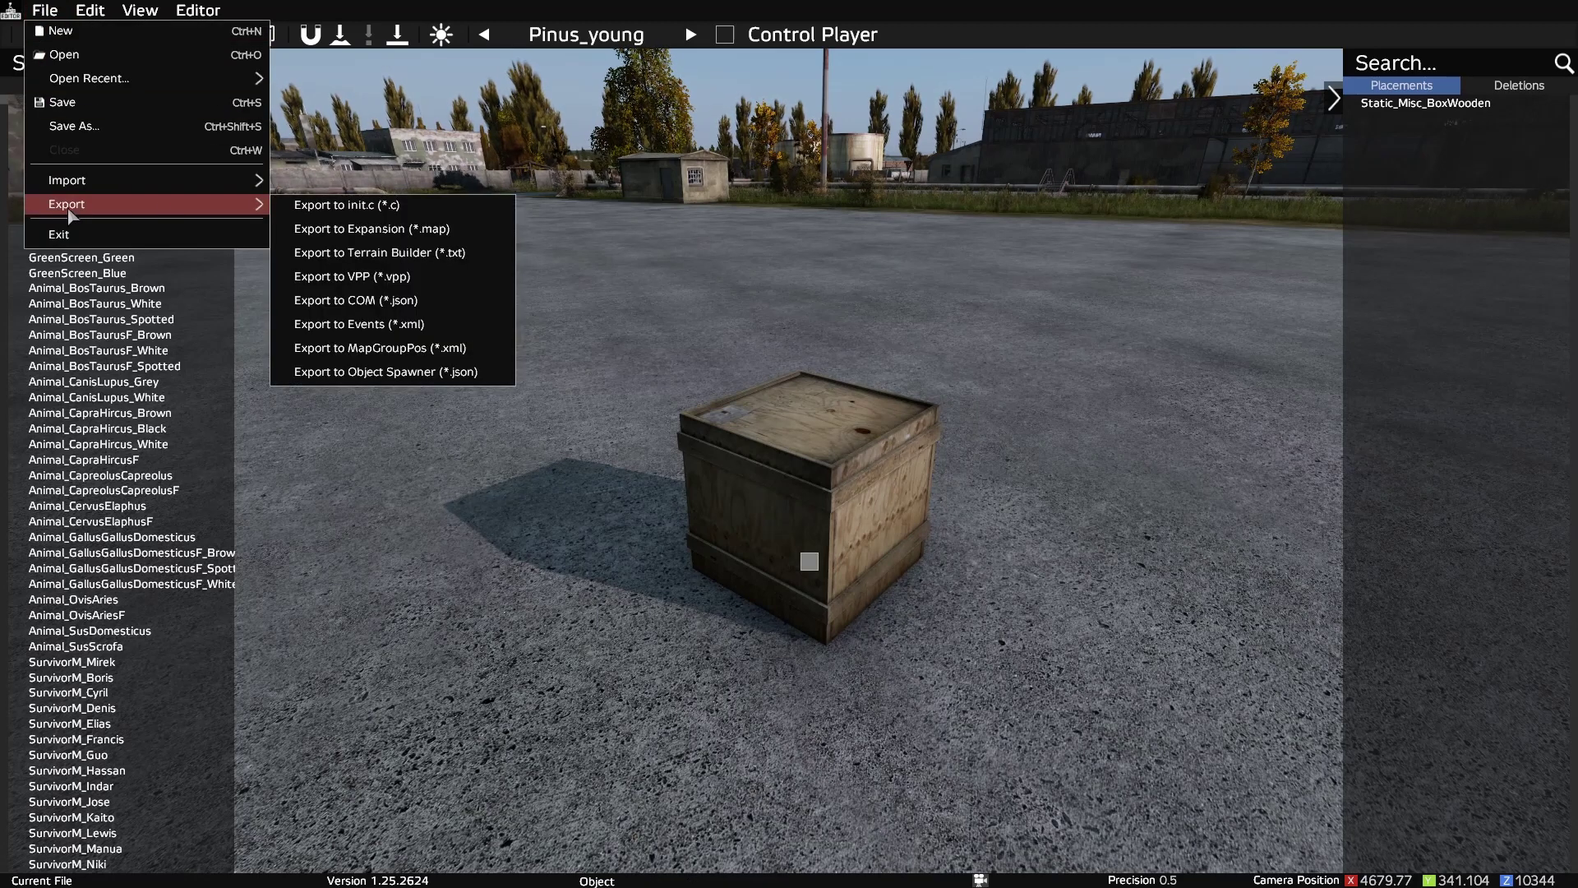
{"action": "left_click", "coordinate": [444, 372]}
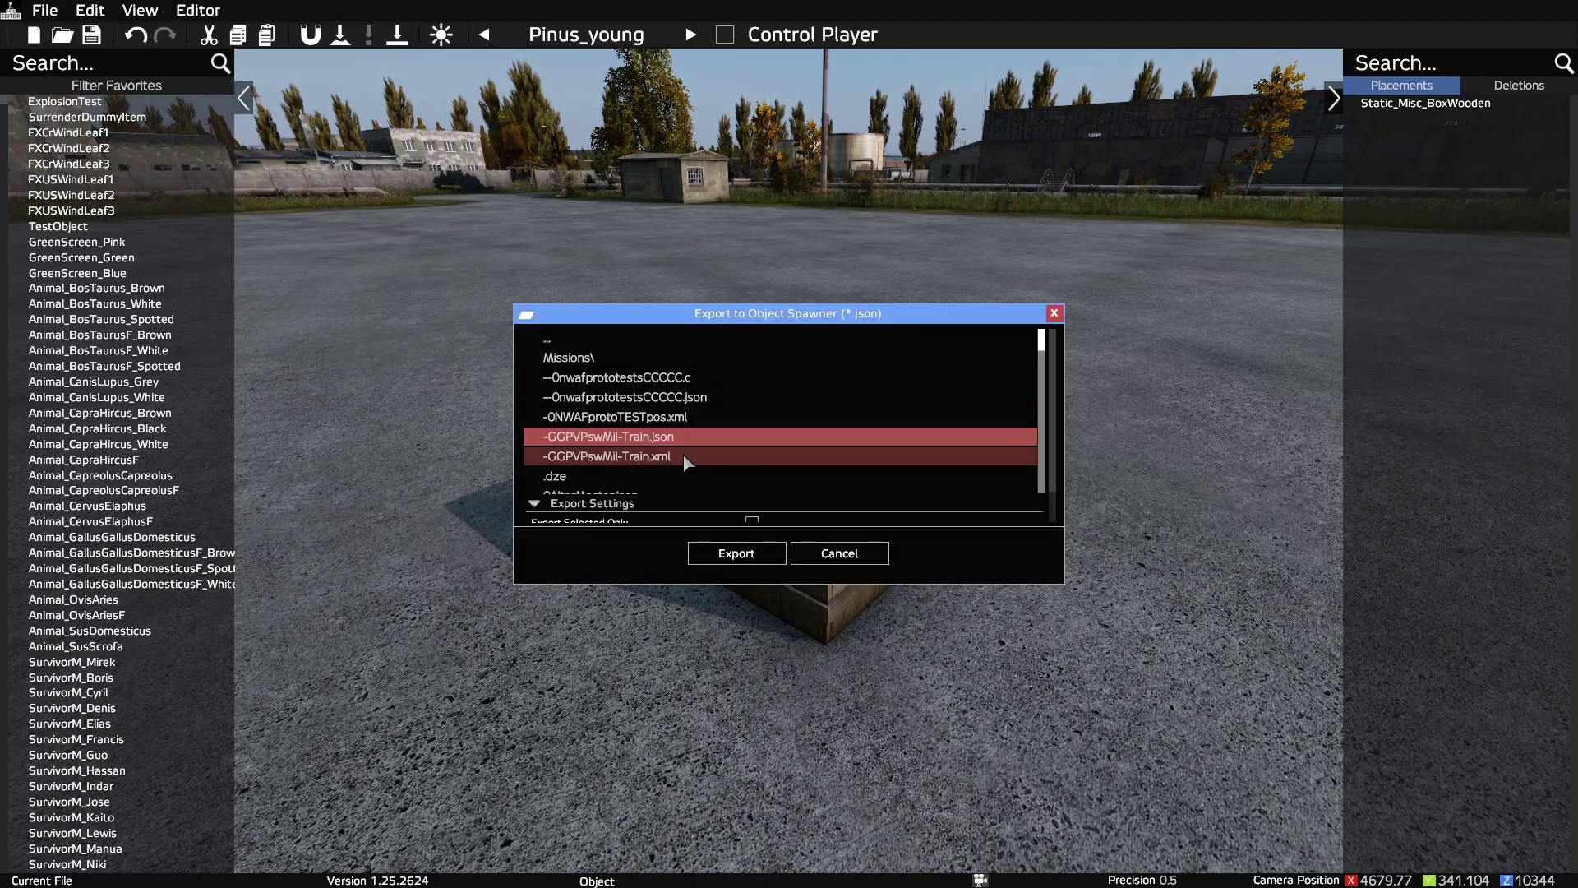
{"action": "scroll", "coordinate": [717, 516], "scroll_direction": "down", "scroll_amount": 1}
{"action": "left_click", "coordinate": [717, 514]}
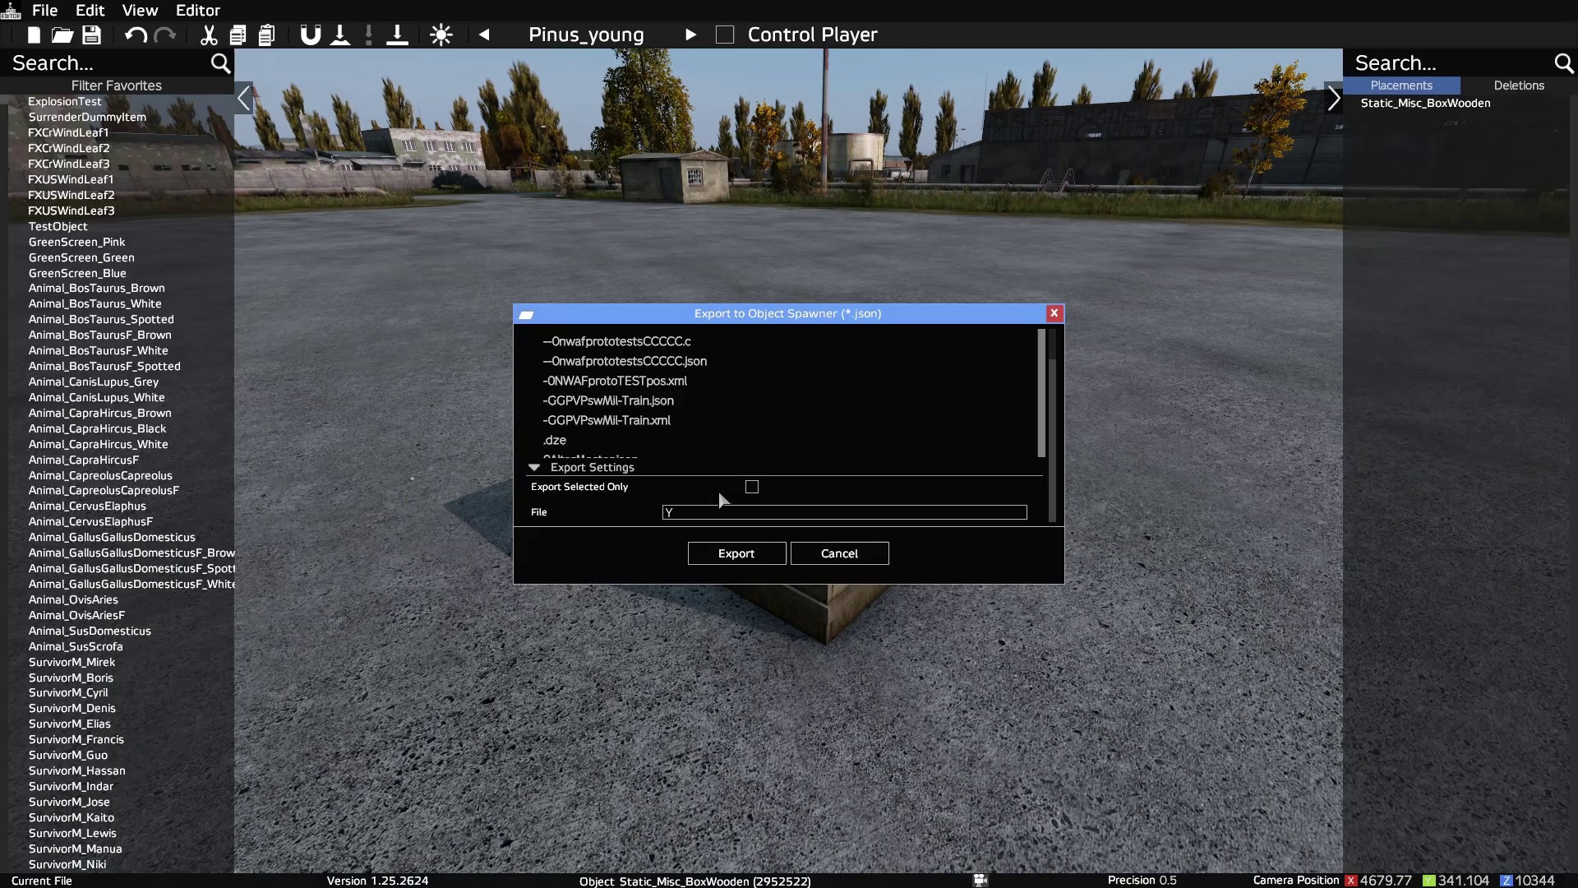
{"action": "type", "text": "Y"}
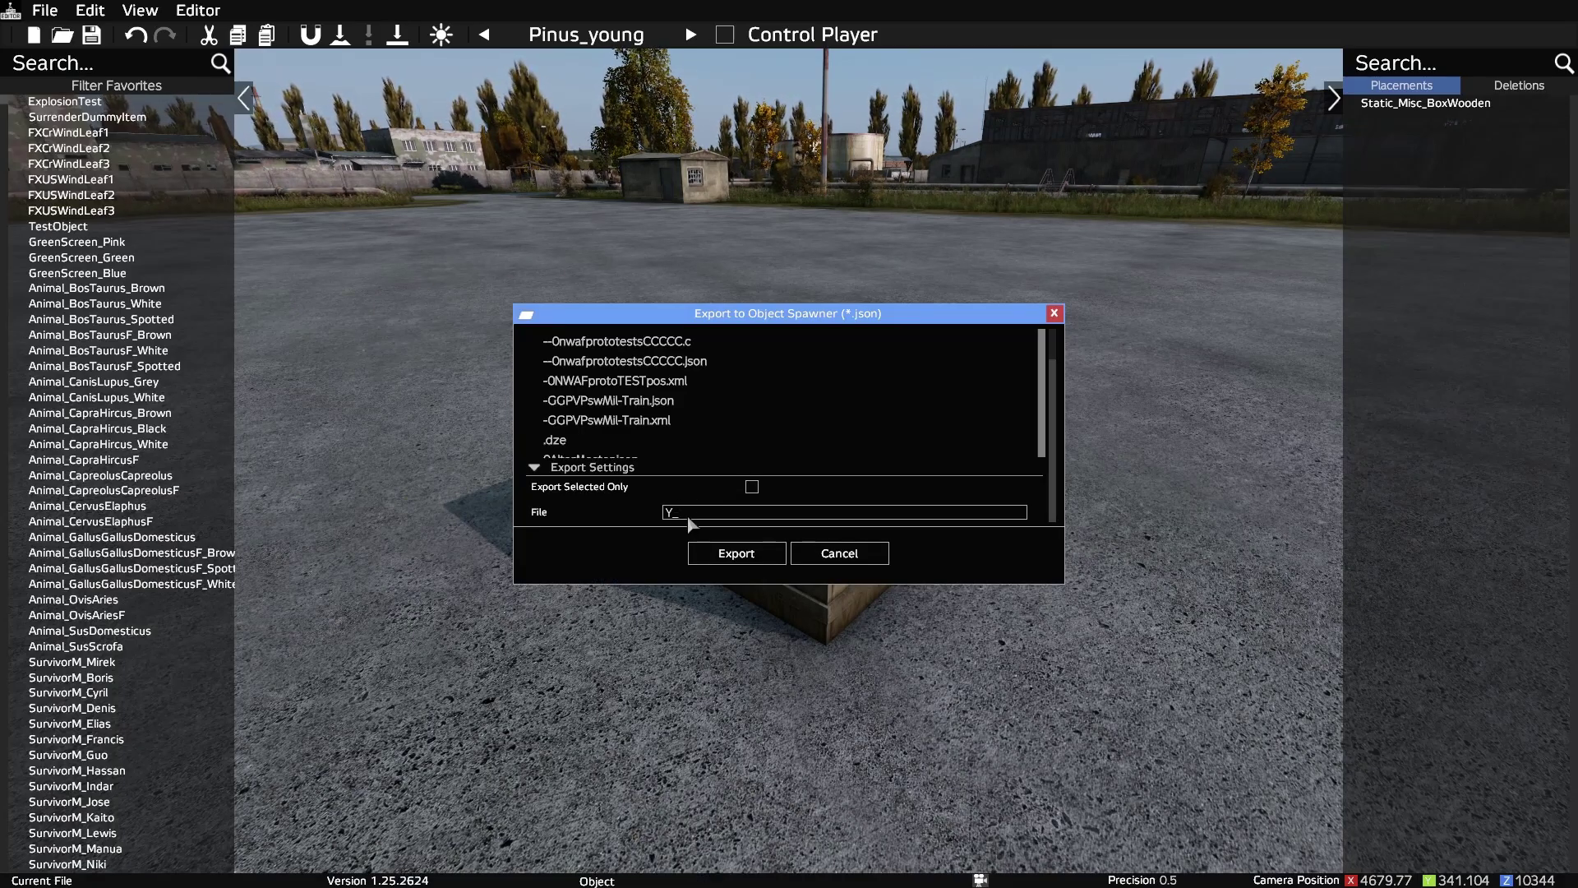
{"action": "type", "text": "outubeB"}
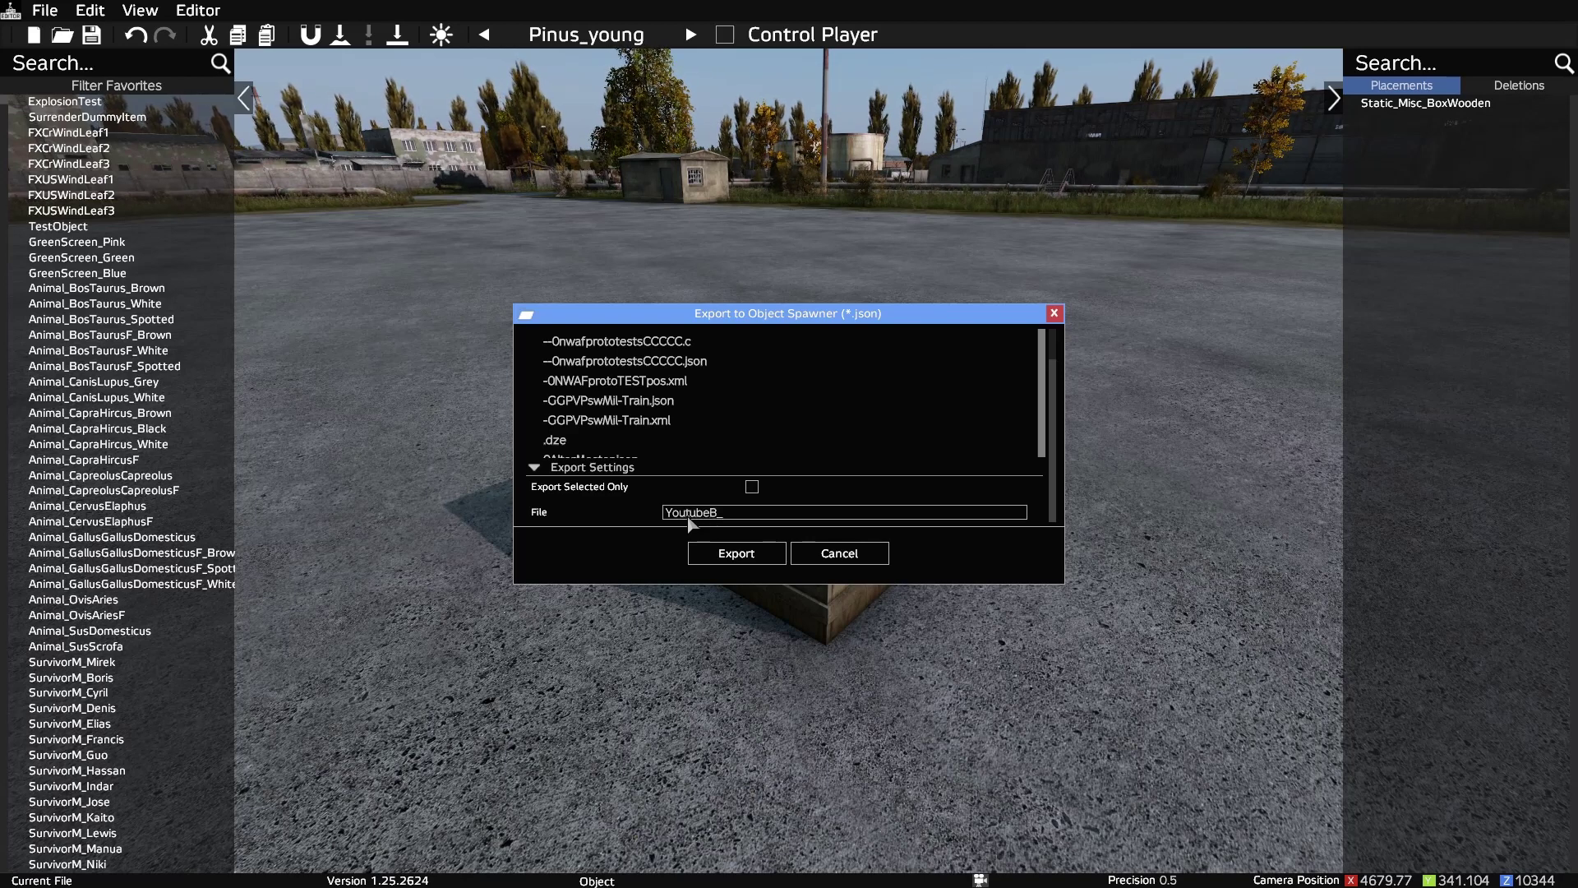
{"action": "type", "text": "oxJson"}
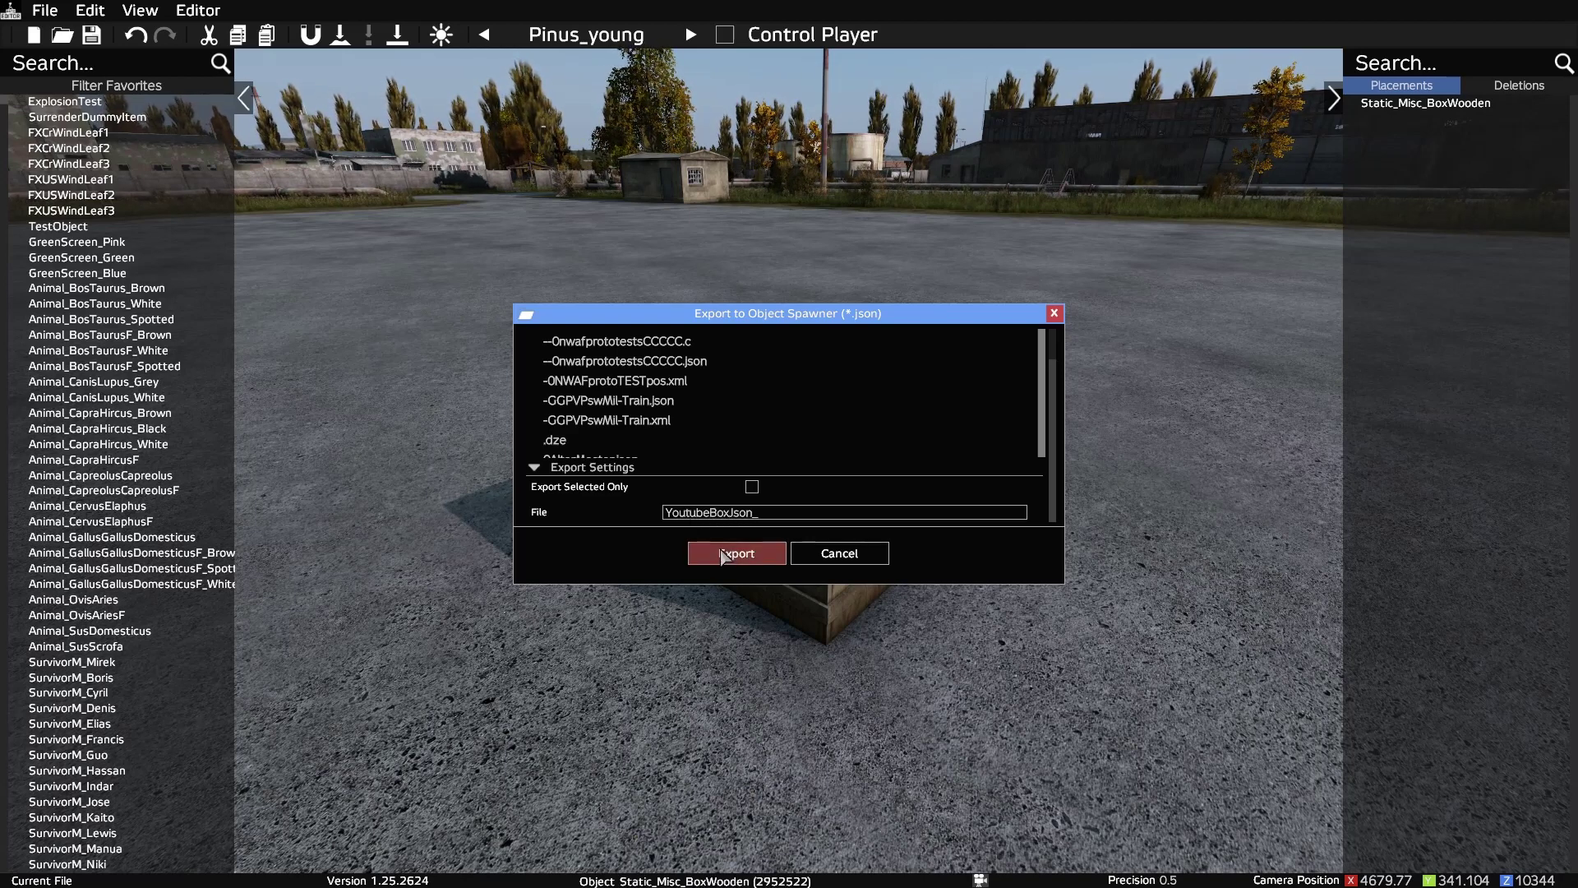
{"action": "left_click", "coordinate": [722, 553]}
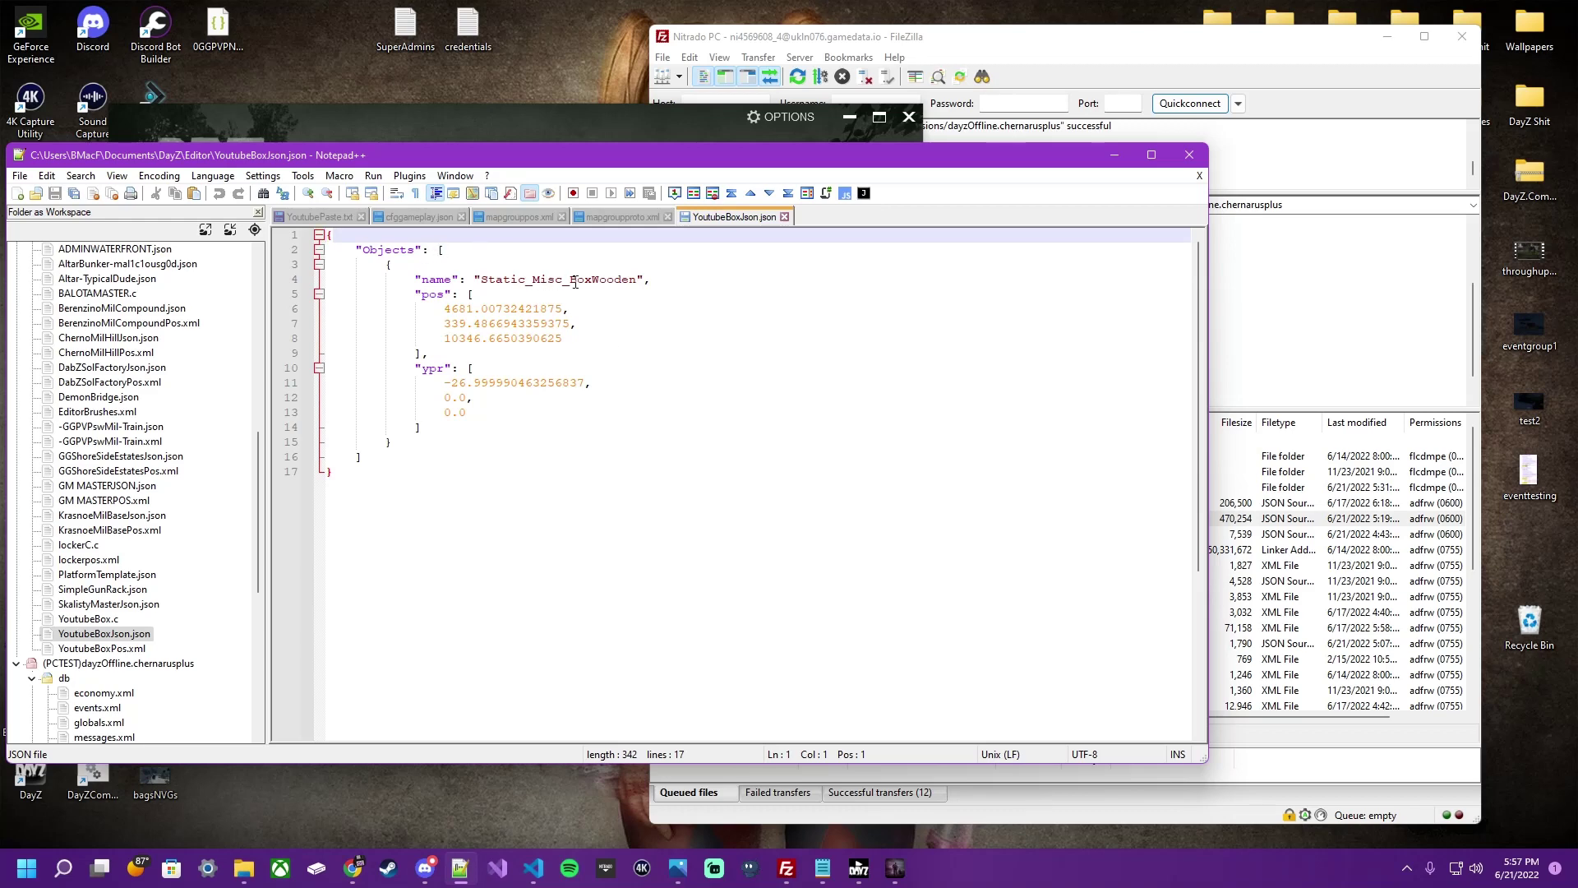
- Review the BoxWooden group in mapgroupproto.xml and its position line in mapgrouppos.xml
{"action": "left_click", "coordinate": [622, 217]}
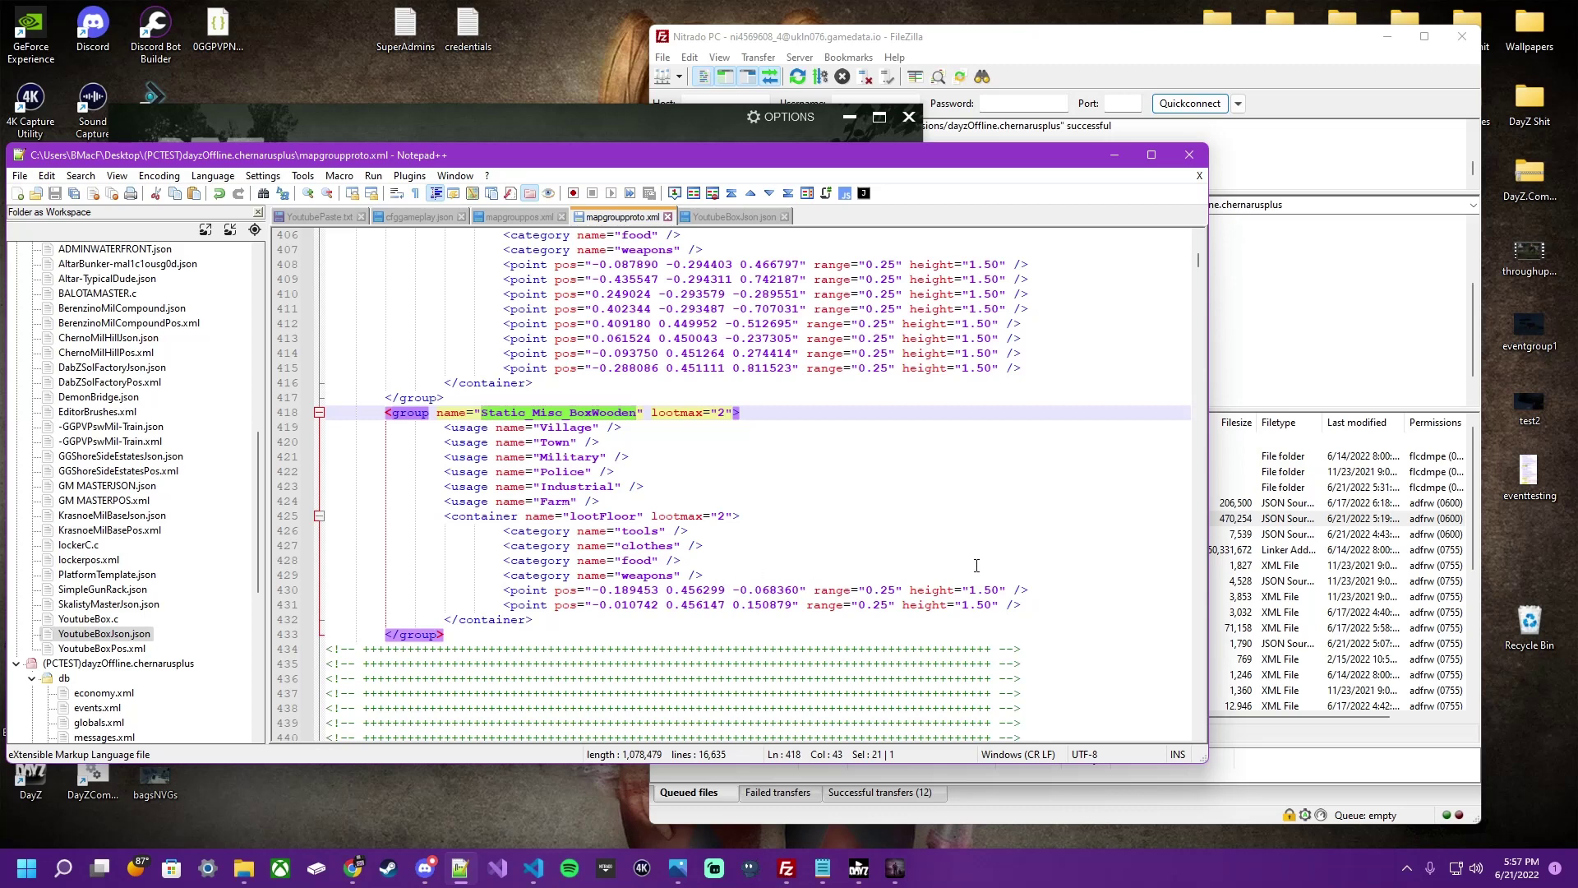
{"action": "left_click", "coordinate": [503, 219]}
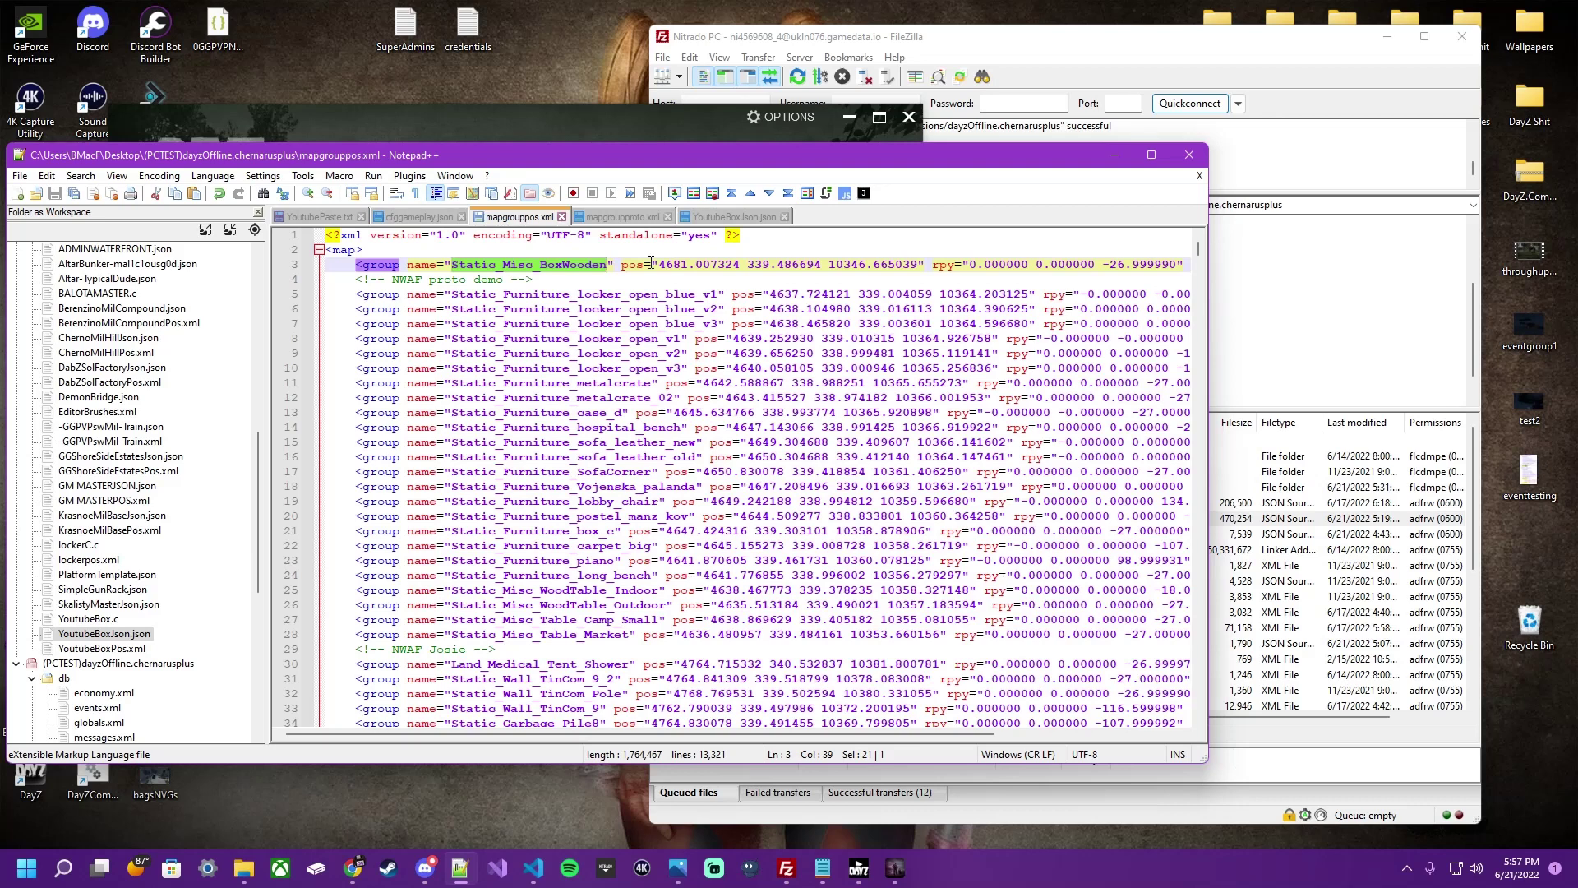
- Open the Explorer folder containing YoutubeBoxJson.json from the Notepad++ workspace
{"action": "left_click", "coordinate": [933, 46]}
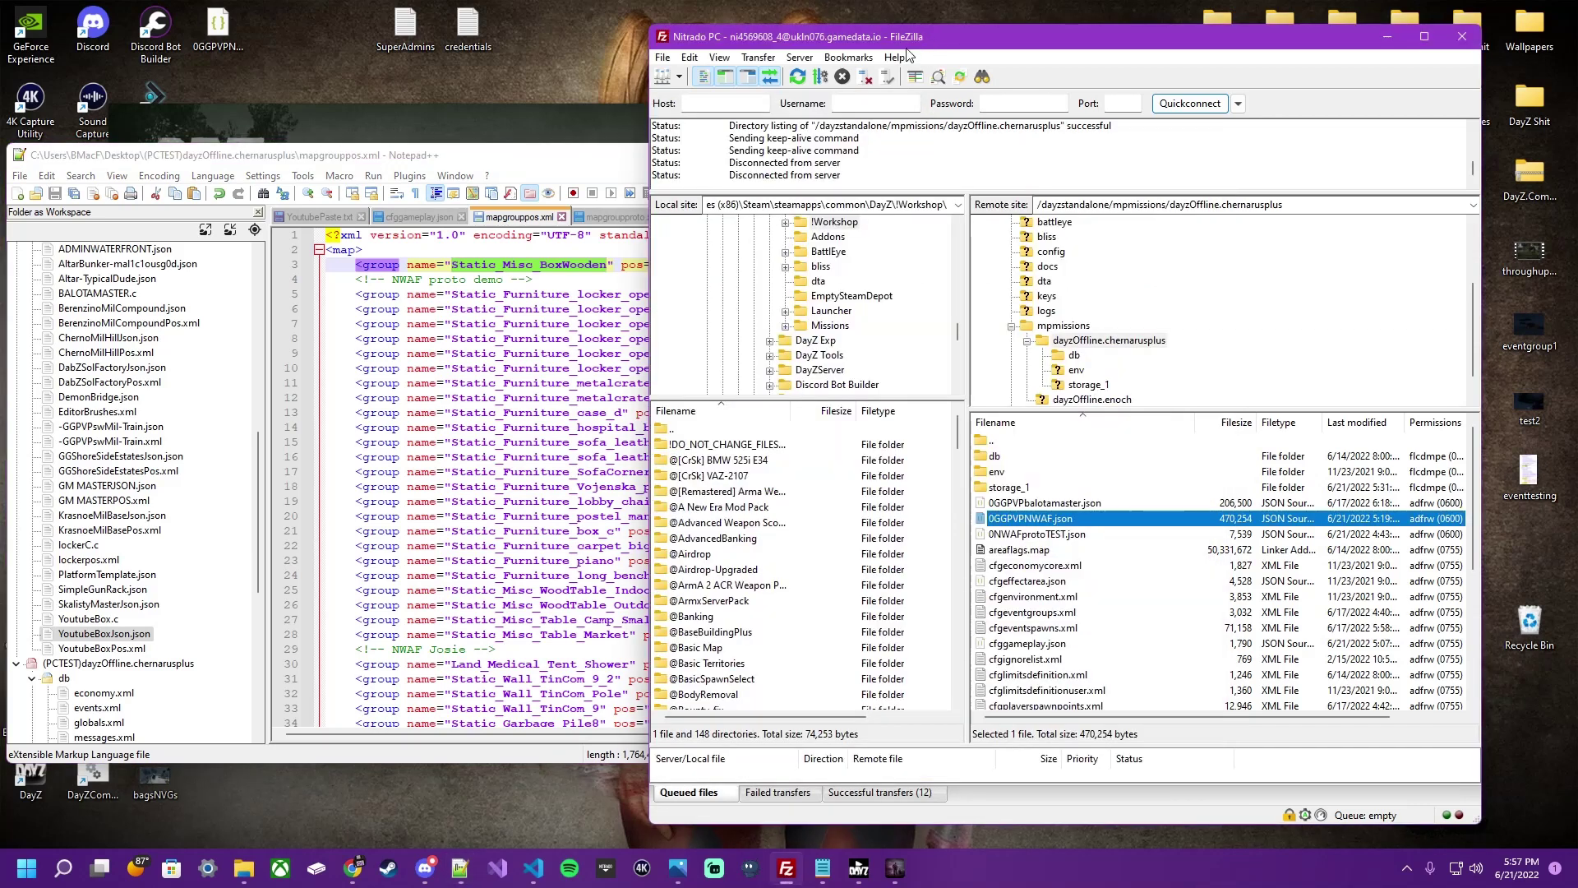
{"action": "left_click_drag", "start_coordinate": [933, 45], "coordinate": [959, 44]}
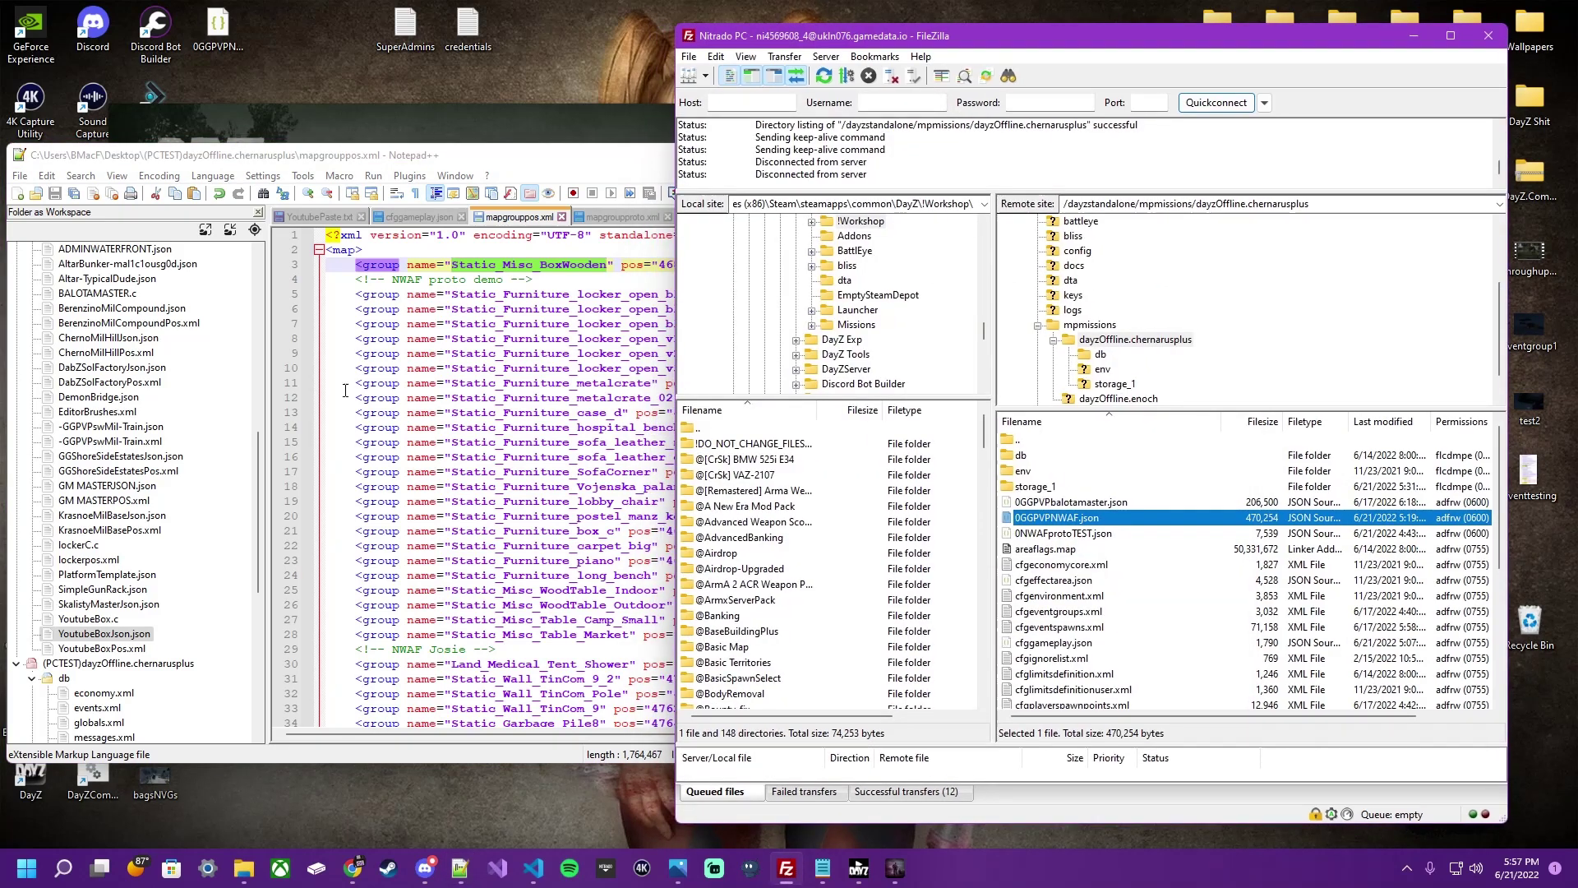
{"action": "left_click", "coordinate": [103, 636]}
{"action": "right_click", "coordinate": [104, 636]}
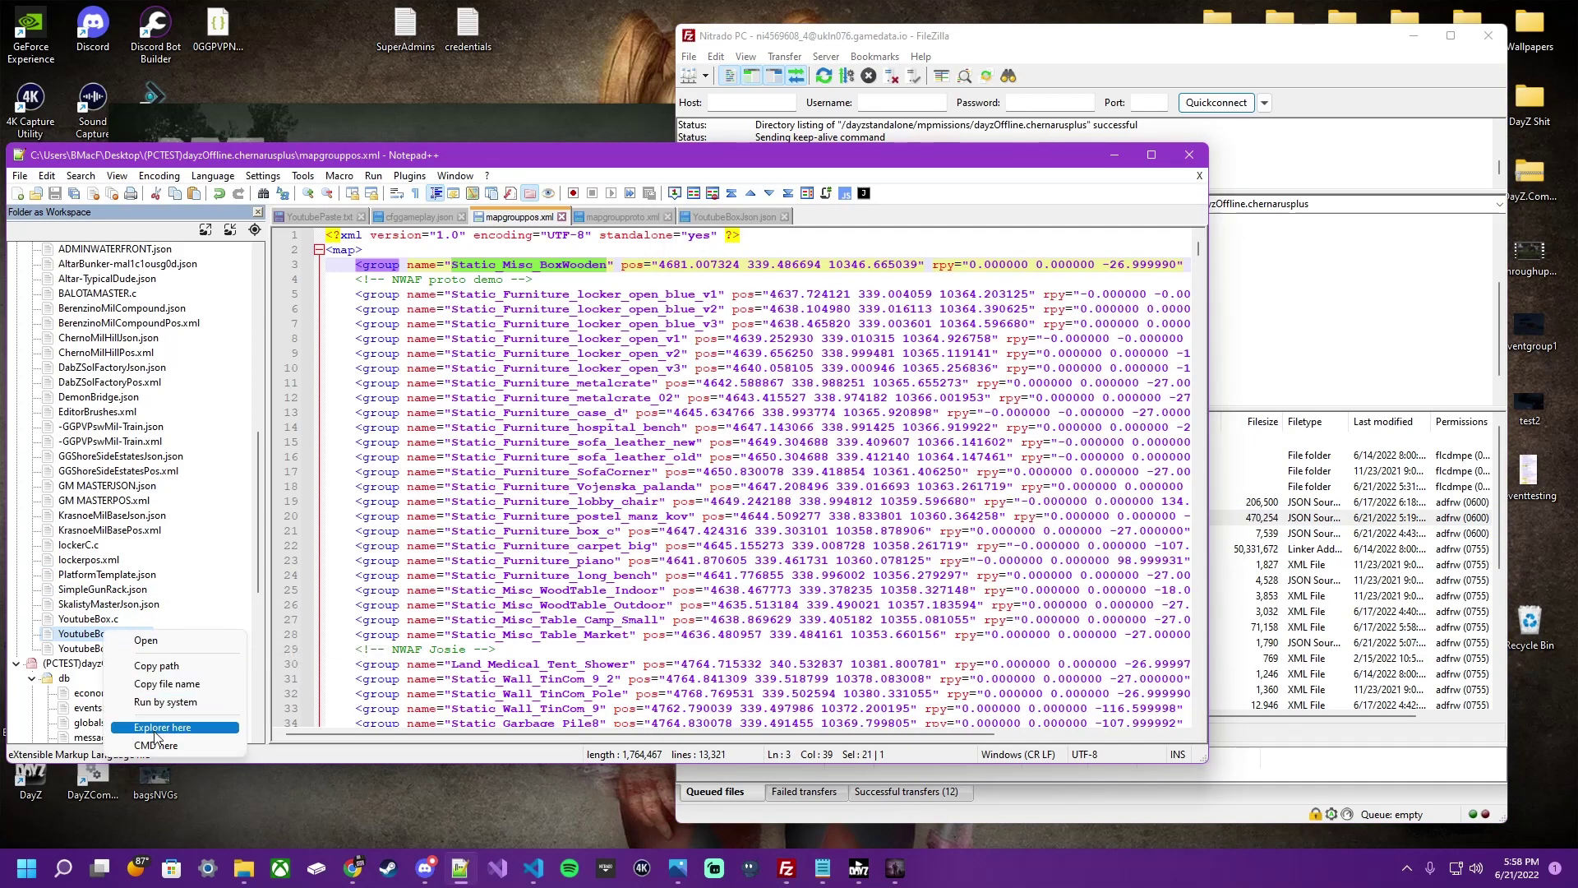
{"action": "left_click", "coordinate": [341, 559]}
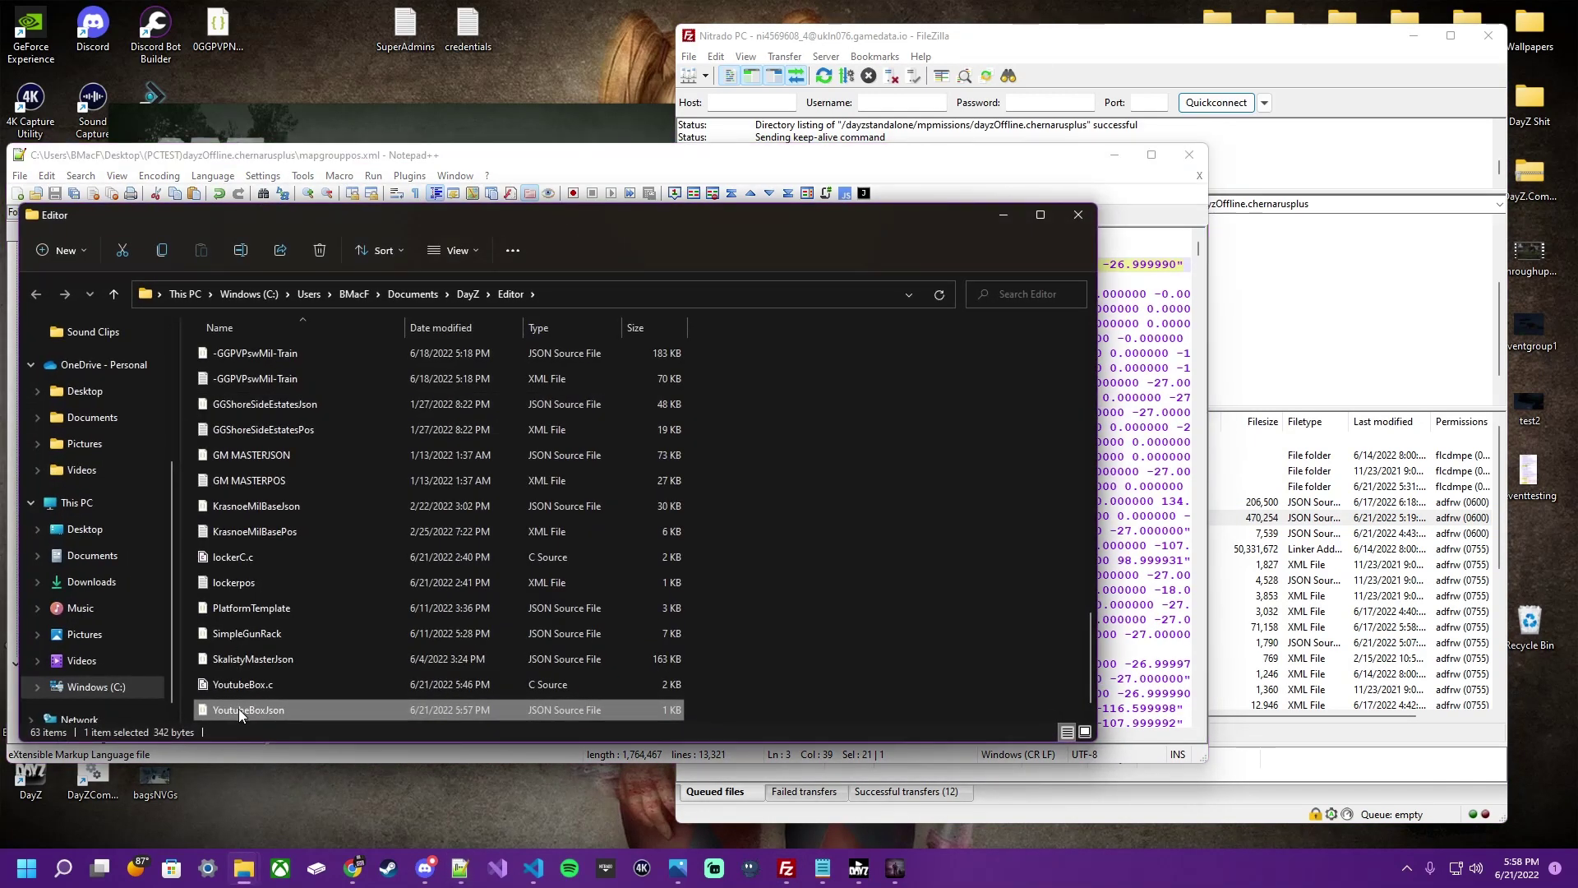
- Upload YoutubeBoxJson.json into the server's dayzOffline.chernarusplus folder in FileZilla
{"action": "left_click_drag", "start_coordinate": [238, 708], "coordinate": [1303, 567]}
{"action": "left_click", "coordinate": [1115, 108]}
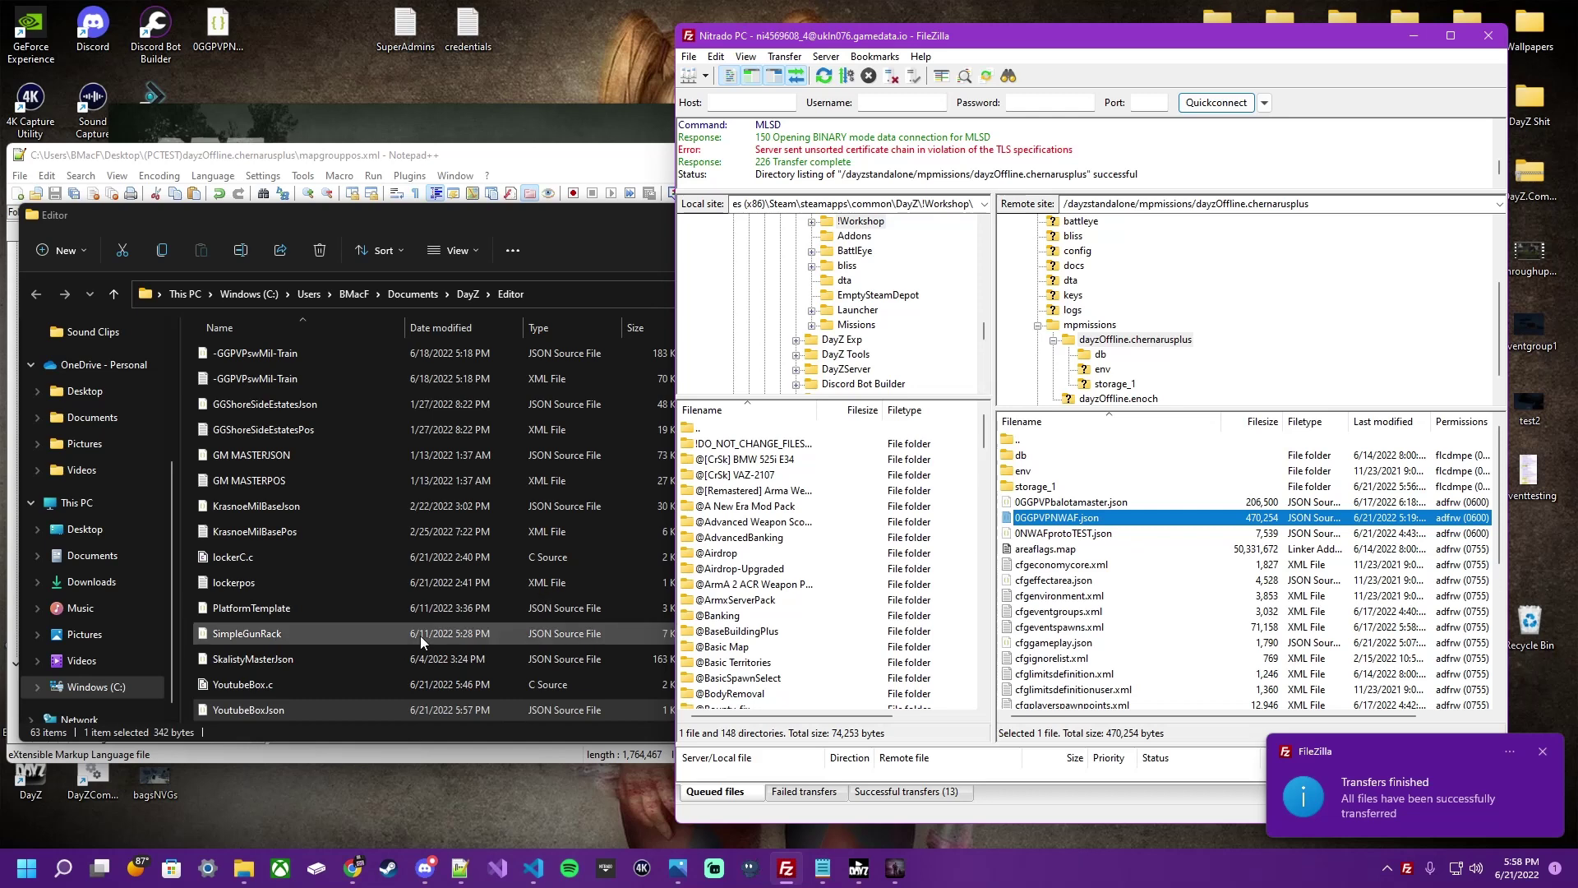
{"action": "left_click", "coordinate": [251, 710]}
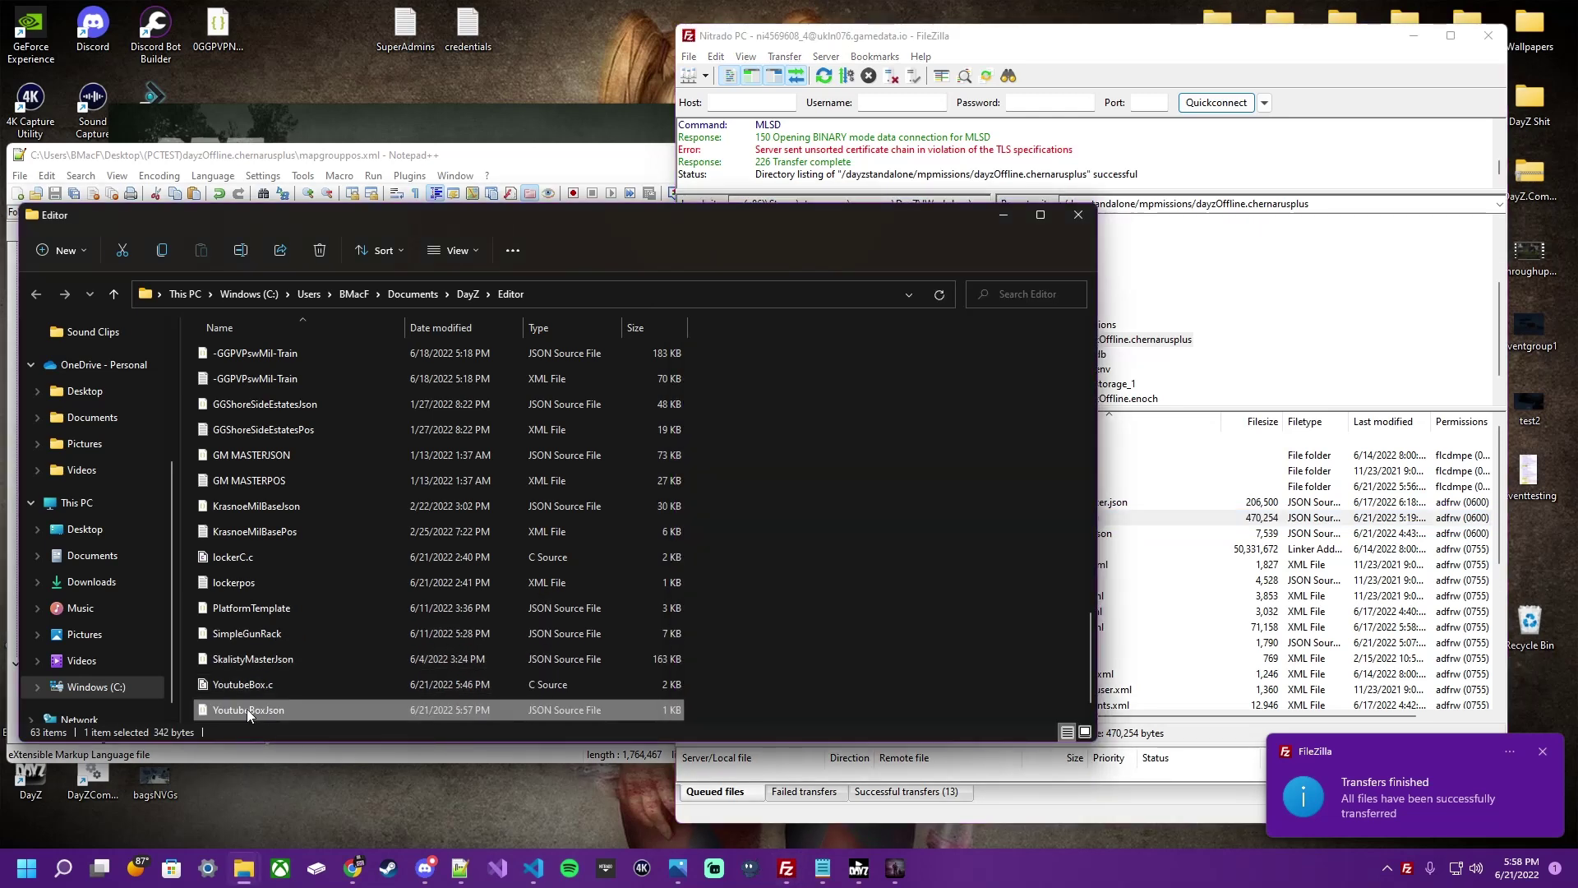
{"action": "left_click", "coordinate": [249, 711]}
{"action": "key", "text": "ctrl+c"}
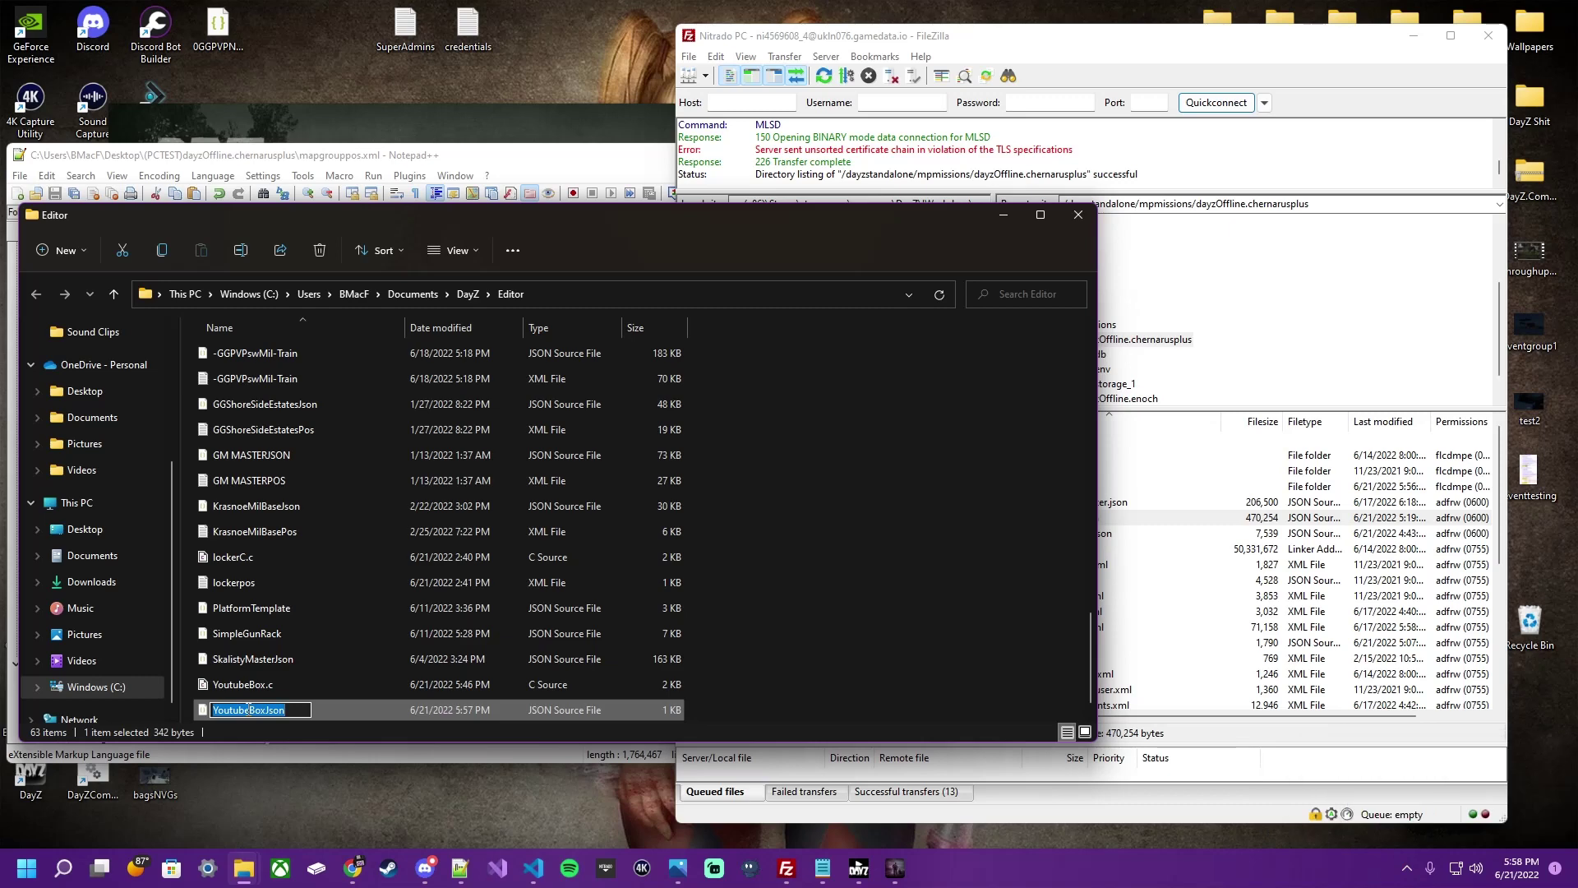
{"action": "left_click_drag", "start_coordinate": [520, 161], "coordinate": [646, 166]}
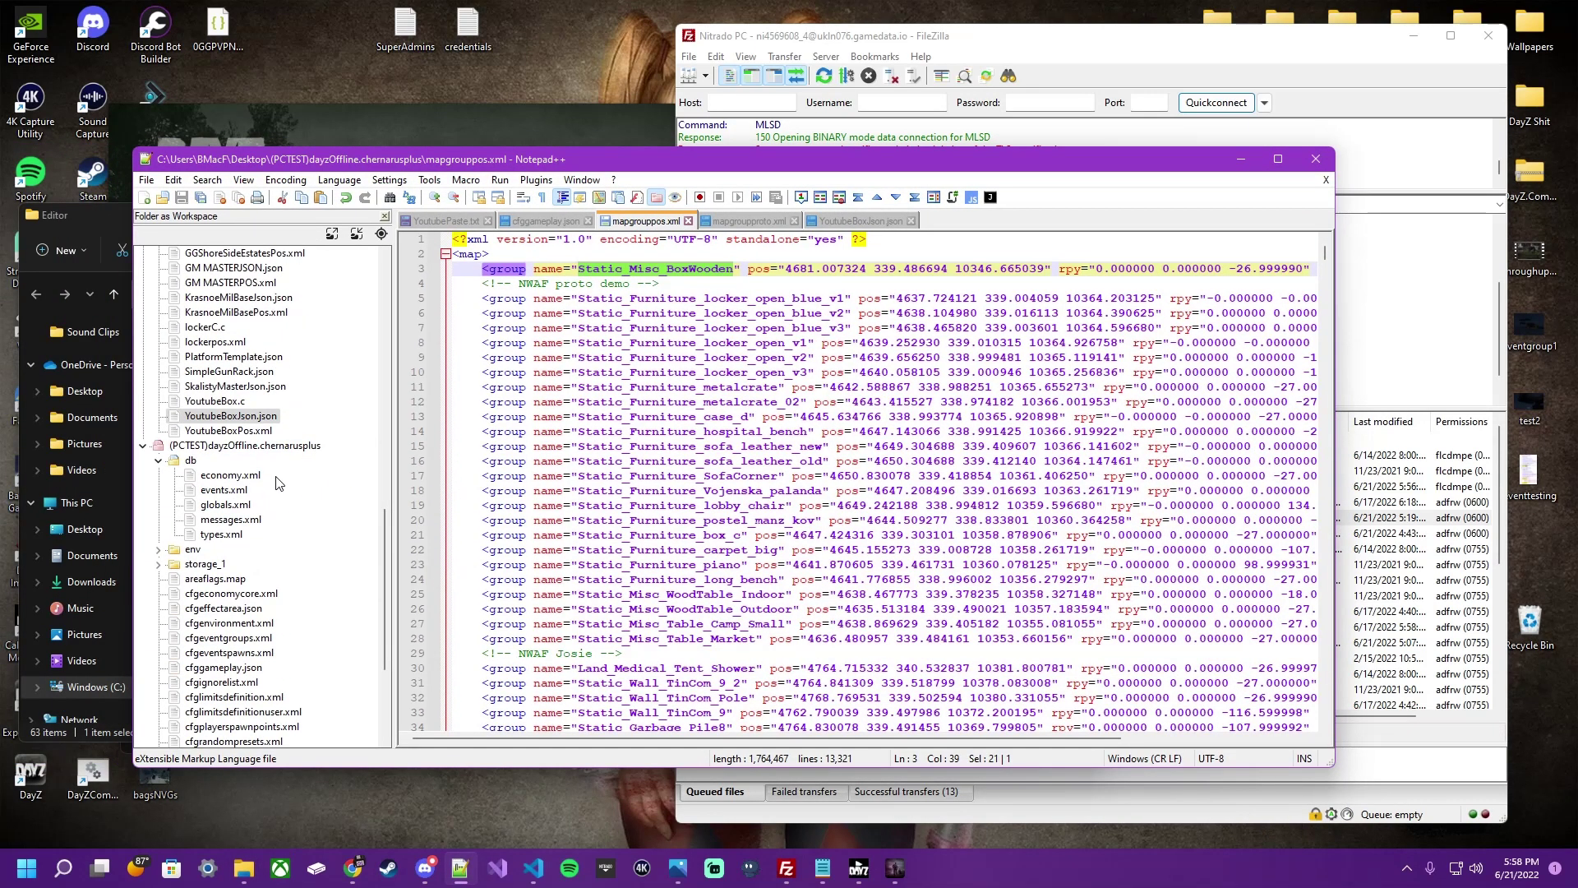
- Add './YoutubeBoxJson.json' to cfggameplay.json's objectSpawnersArr by duplicating the 0NWAFprotoTEST line, and save
{"action": "scroll", "coordinate": [309, 491], "scroll_direction": "down", "scroll_amount": 2}
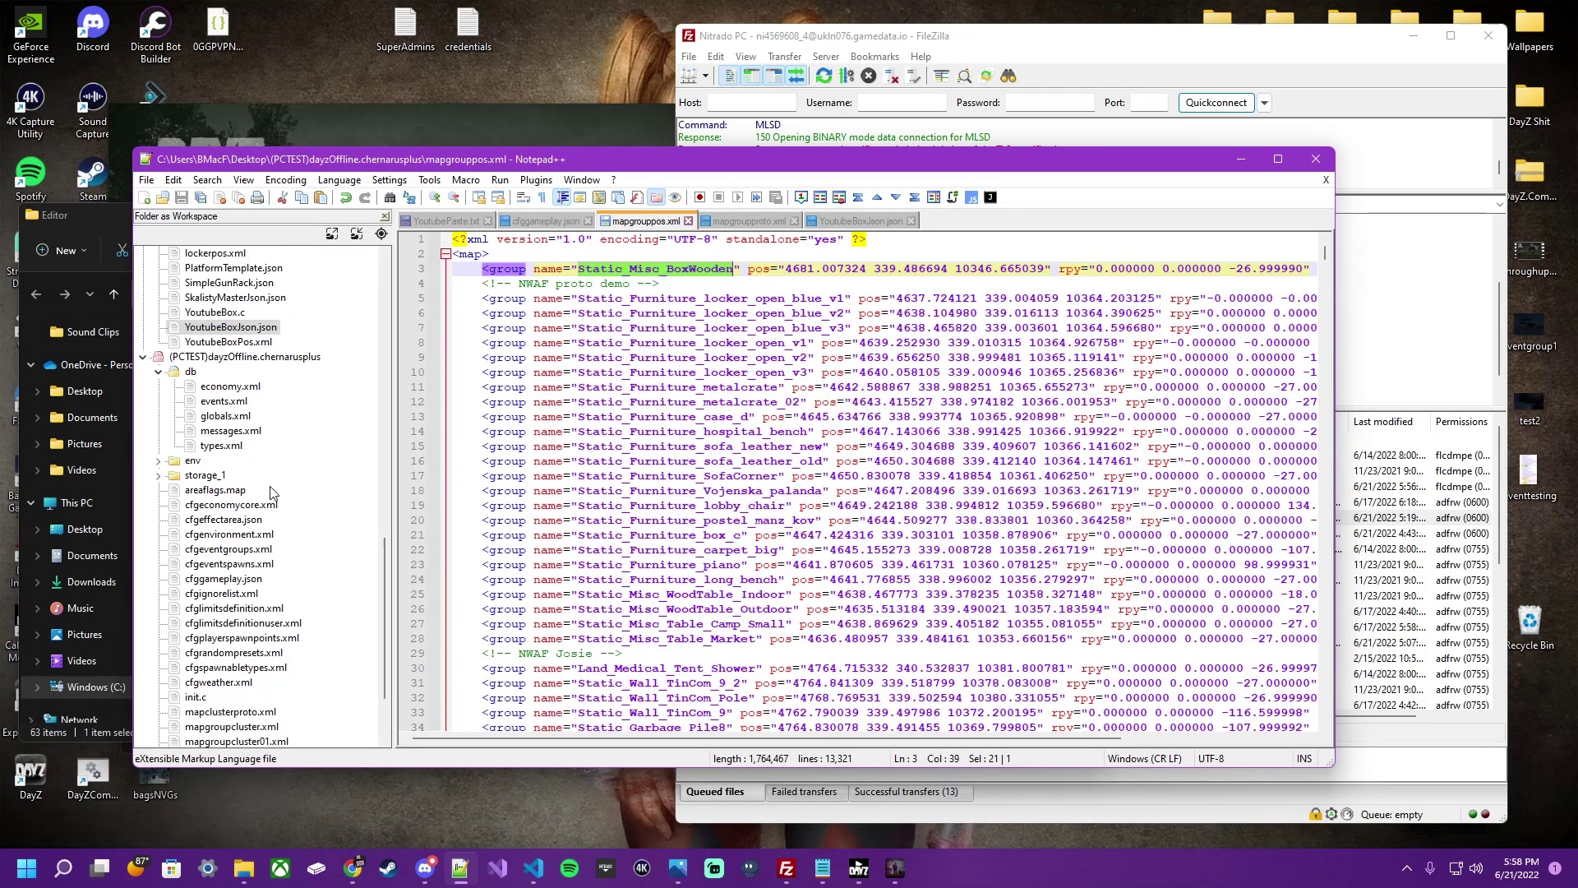
{"action": "double_click", "coordinate": [224, 579]}
{"action": "left_click", "coordinate": [608, 580]}
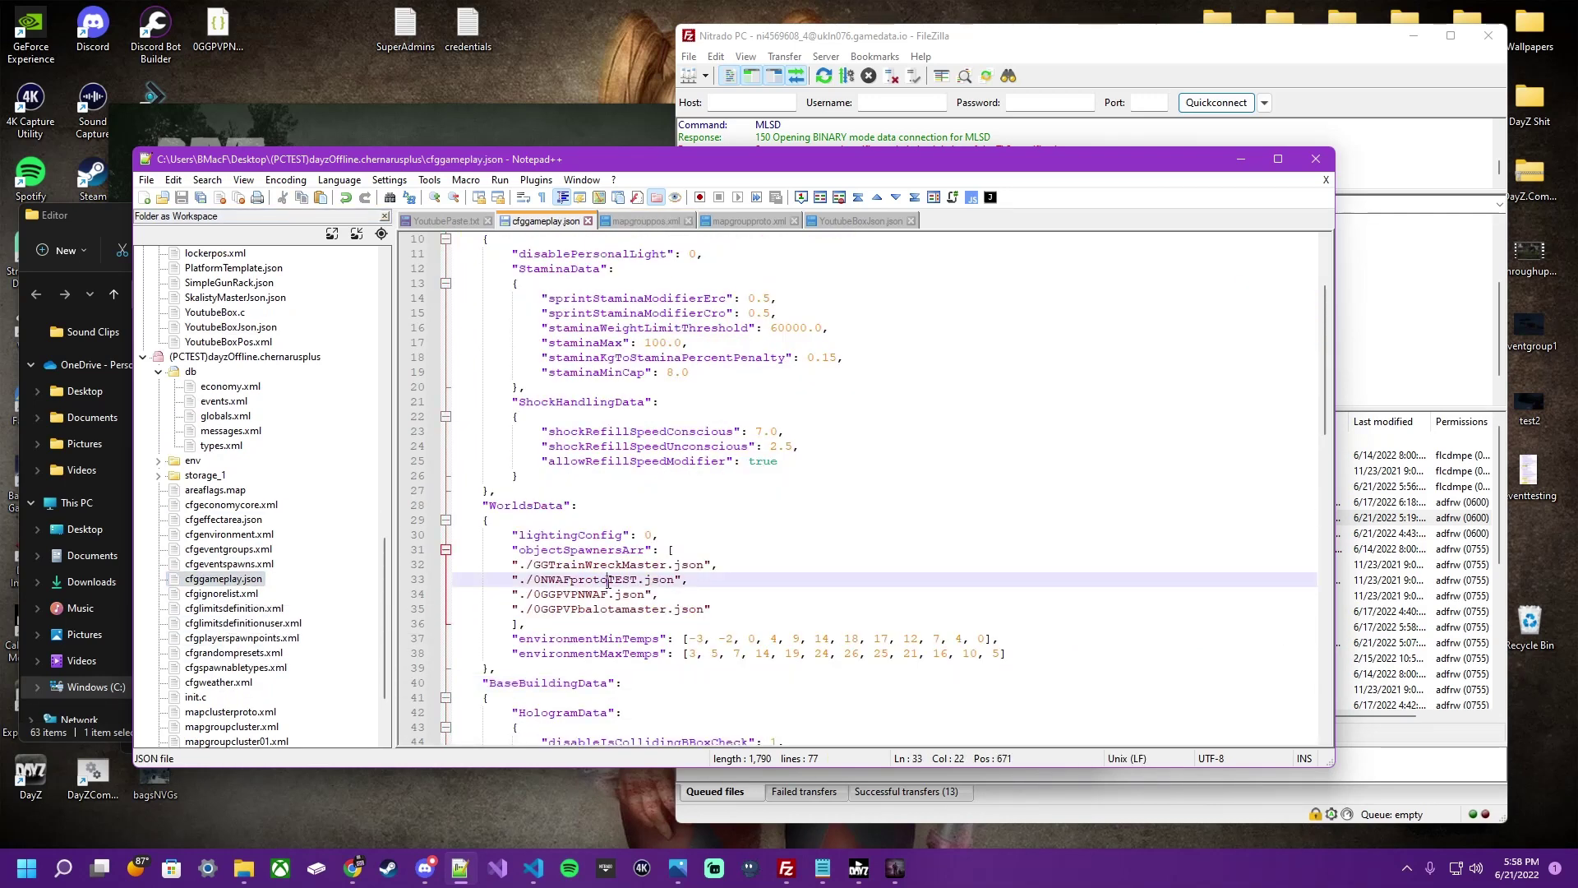
{"action": "key", "text": "ctrl+d"}
{"action": "double_click", "coordinate": [606, 594]}
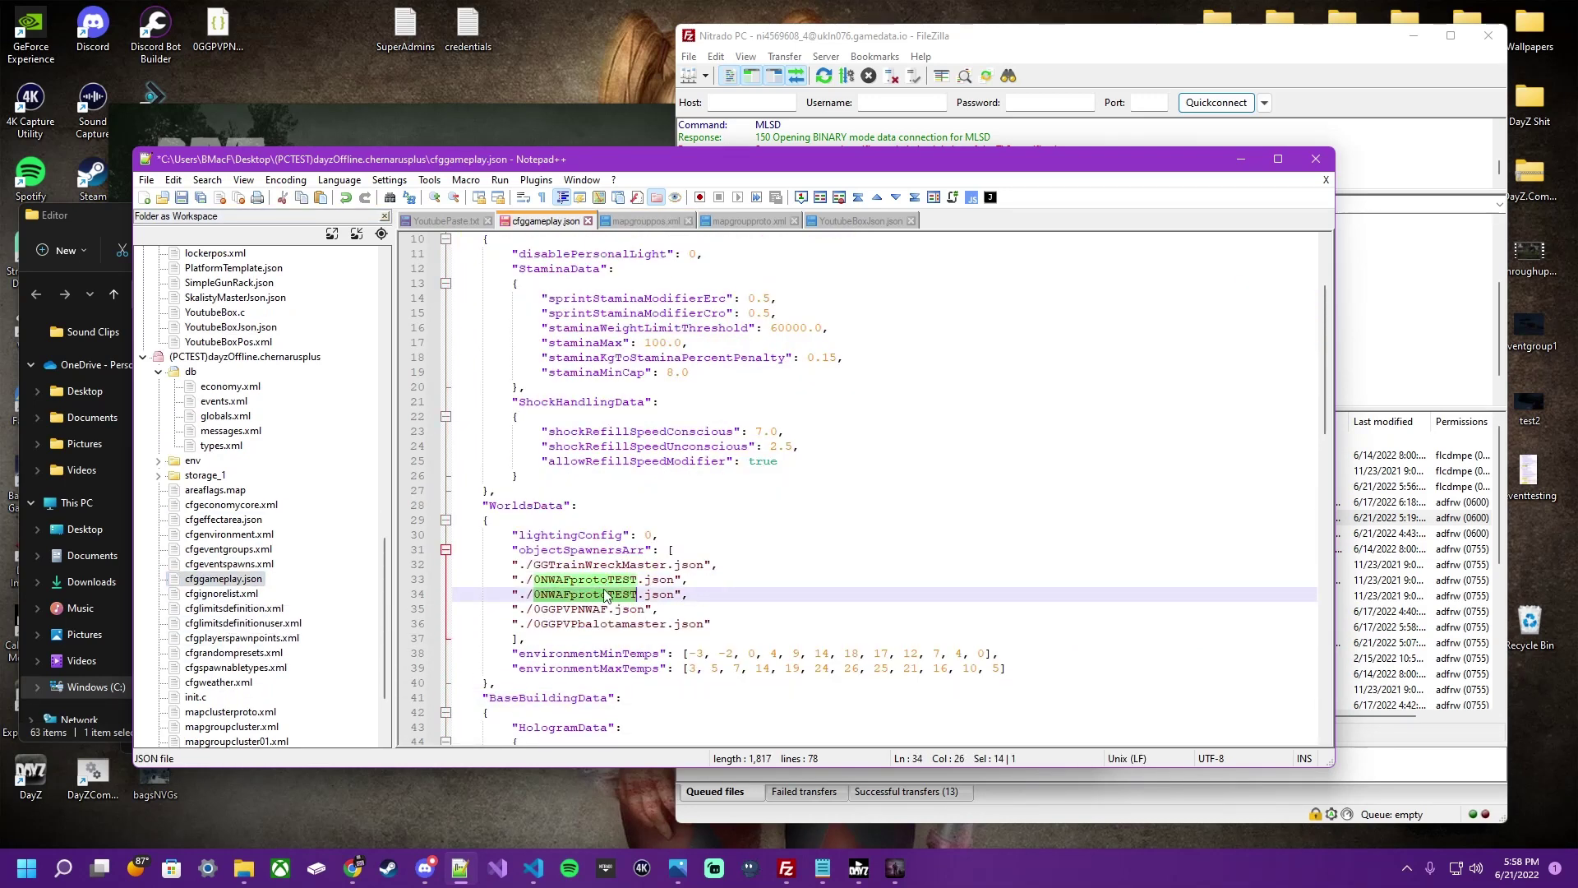
{"action": "key", "text": "ctrl+v"}
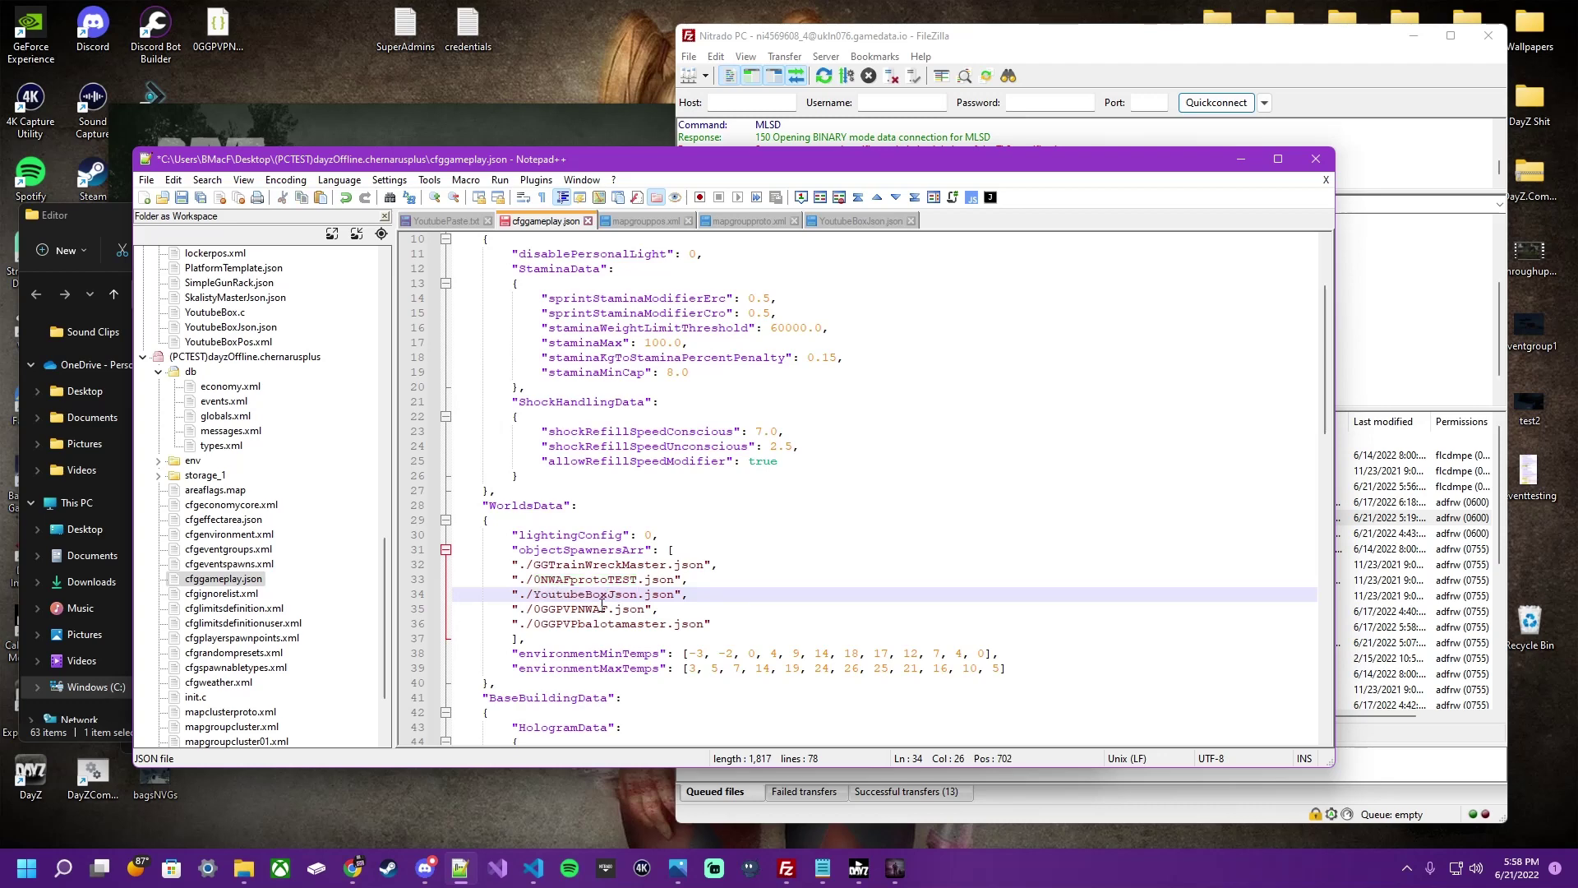
{"action": "key", "text": "ctrl+s"}
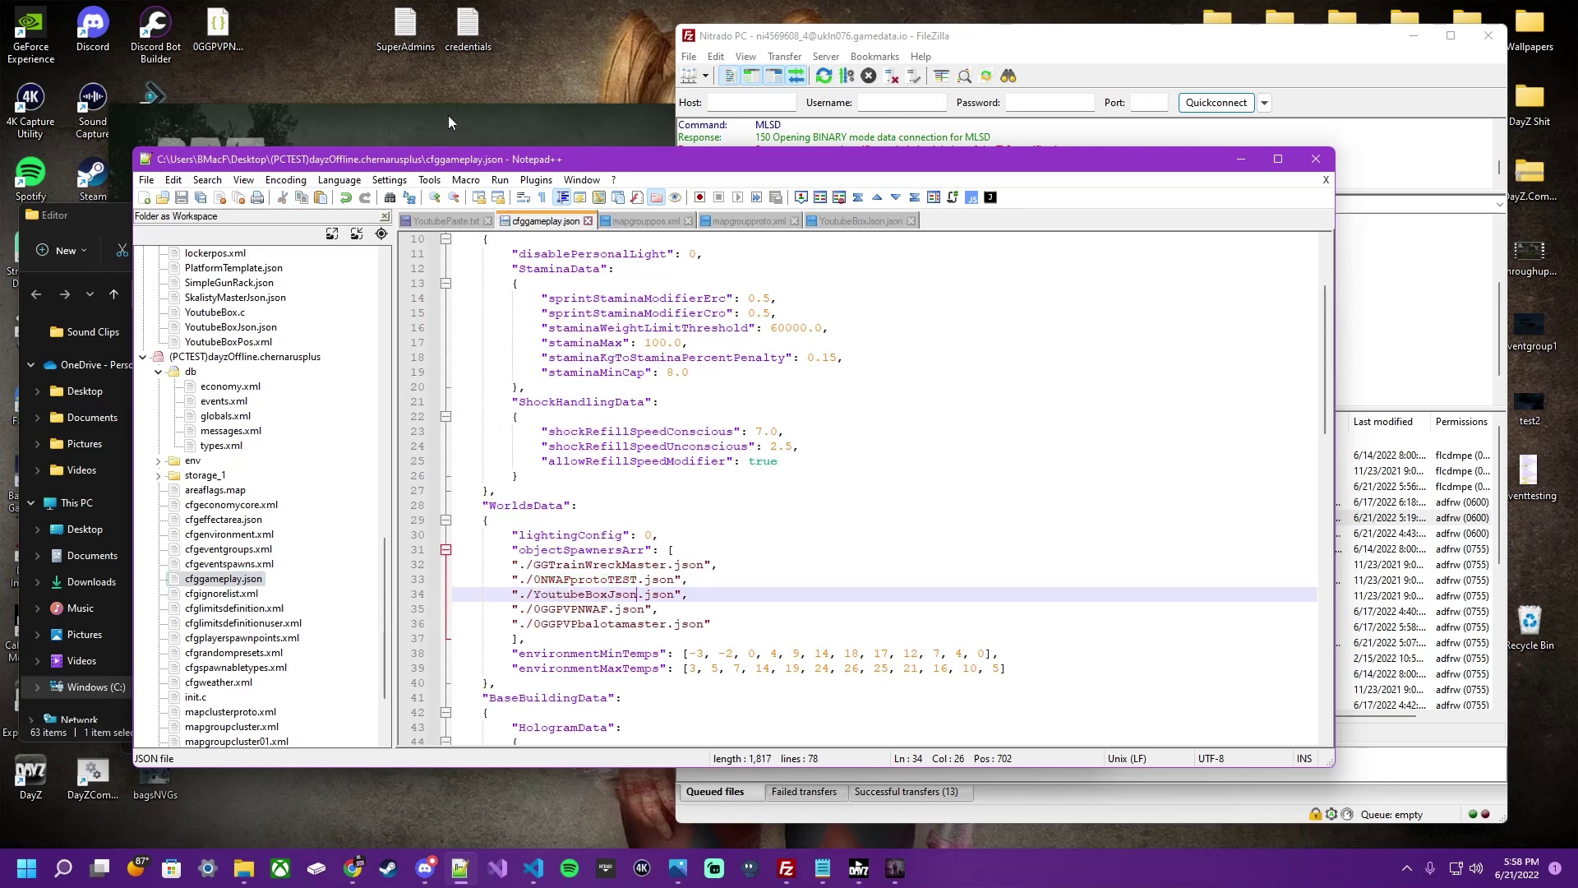
{"action": "right_click", "coordinate": [231, 578]}
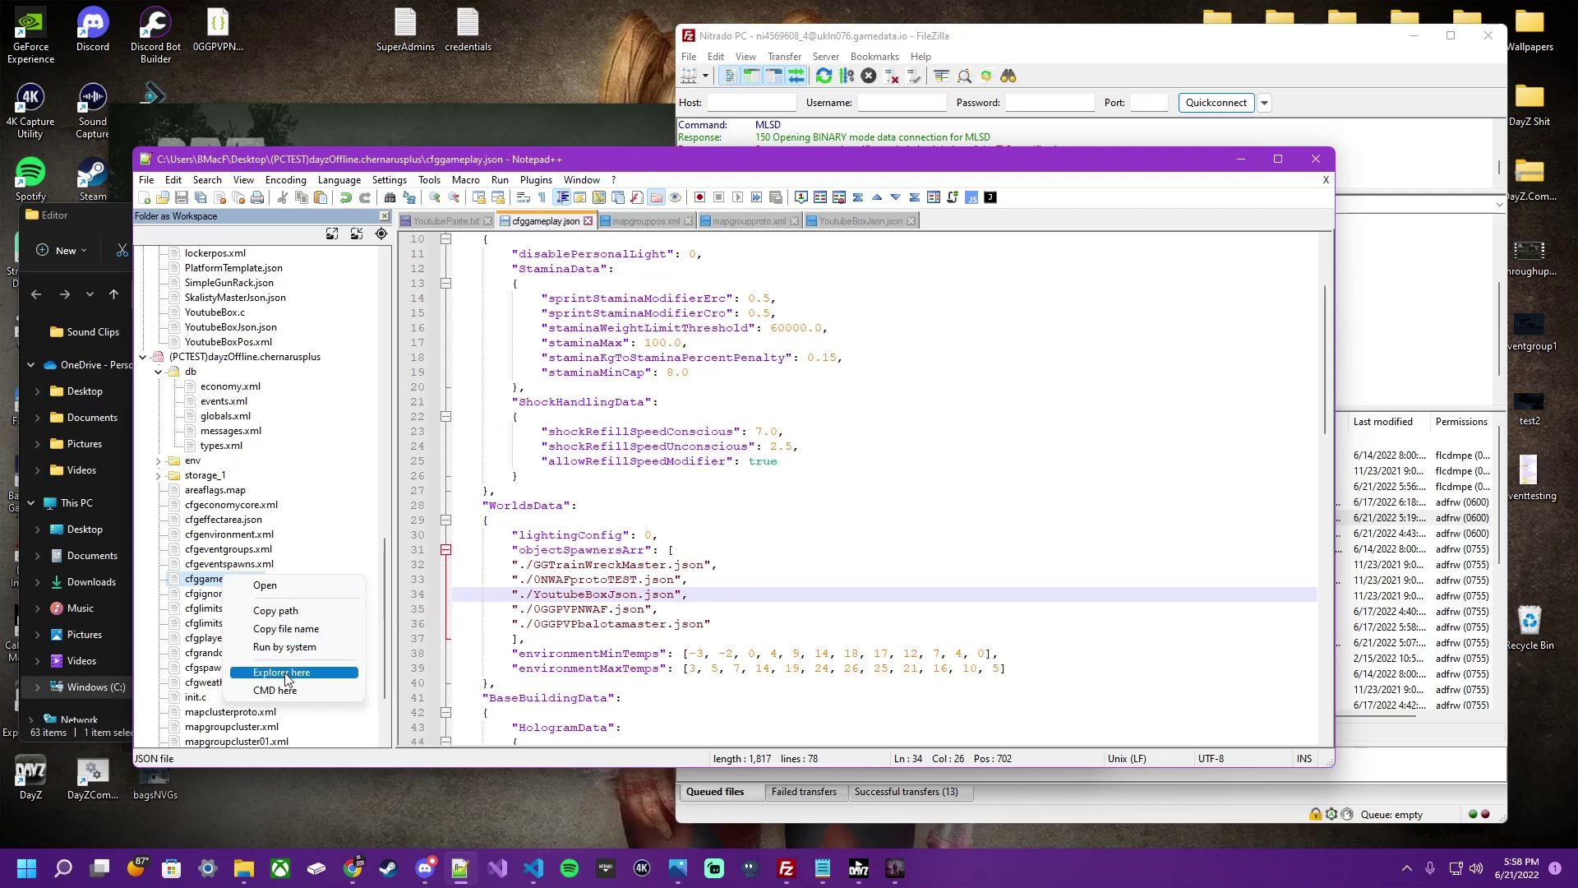
- Upload cfggameplay.json to the server, overwriting the existing copy
{"action": "left_click", "coordinate": [281, 671]}
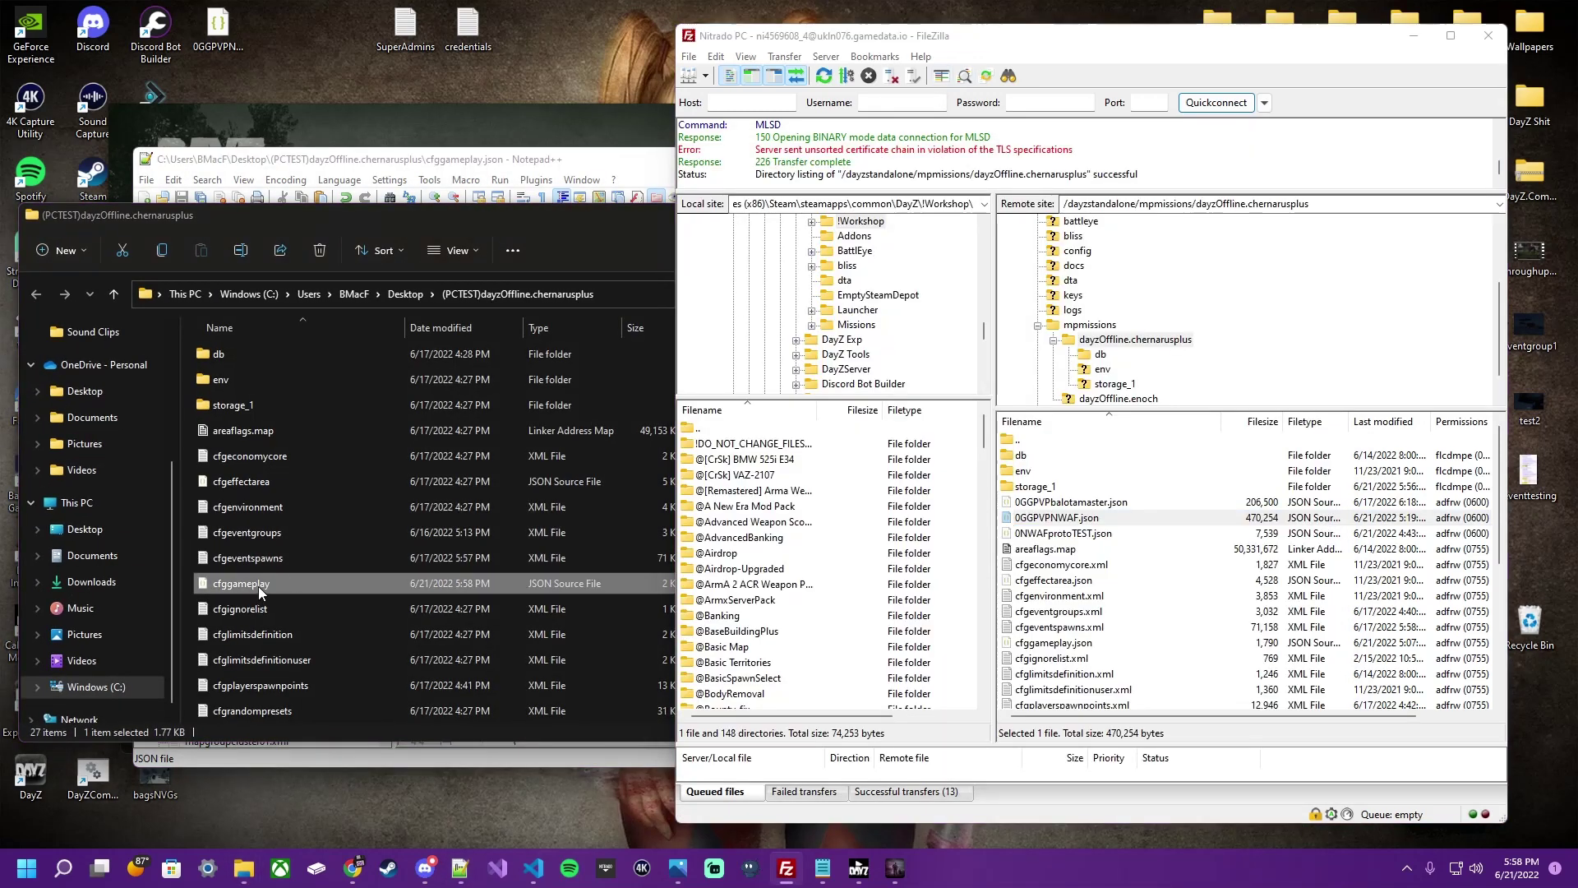
{"action": "left_click_drag", "start_coordinate": [258, 585], "coordinate": [1159, 567]}
{"action": "left_click", "coordinate": [1263, 536]}
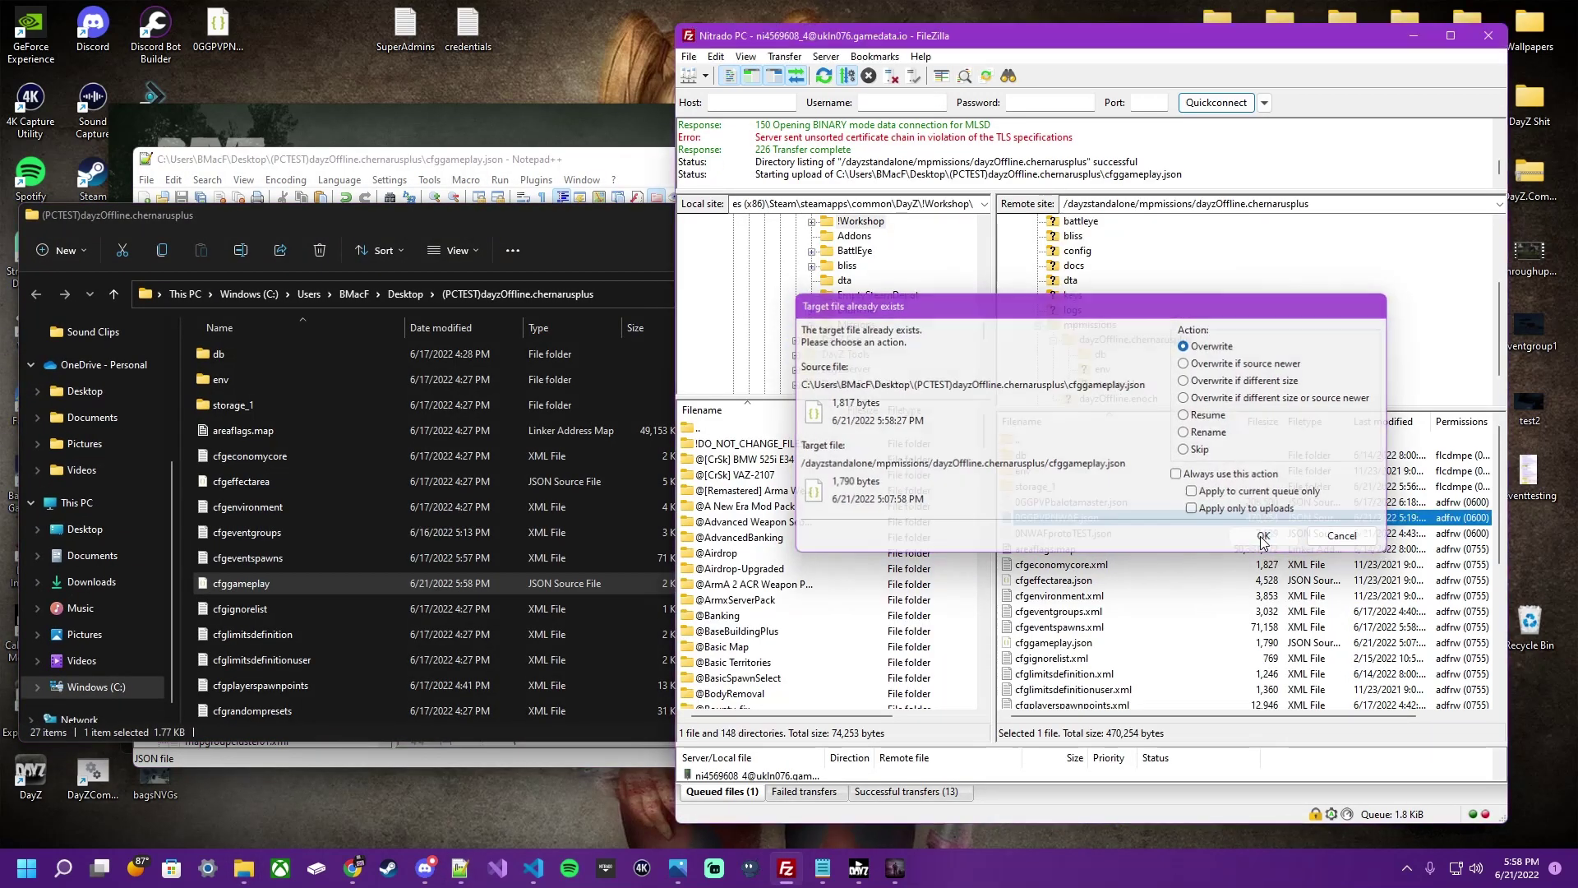
- Upload mapgrouppos.xml and mapgroupproto.xml together, confirming both overwrites
{"action": "scroll", "coordinate": [353, 569], "scroll_direction": "down", "scroll_amount": 4}
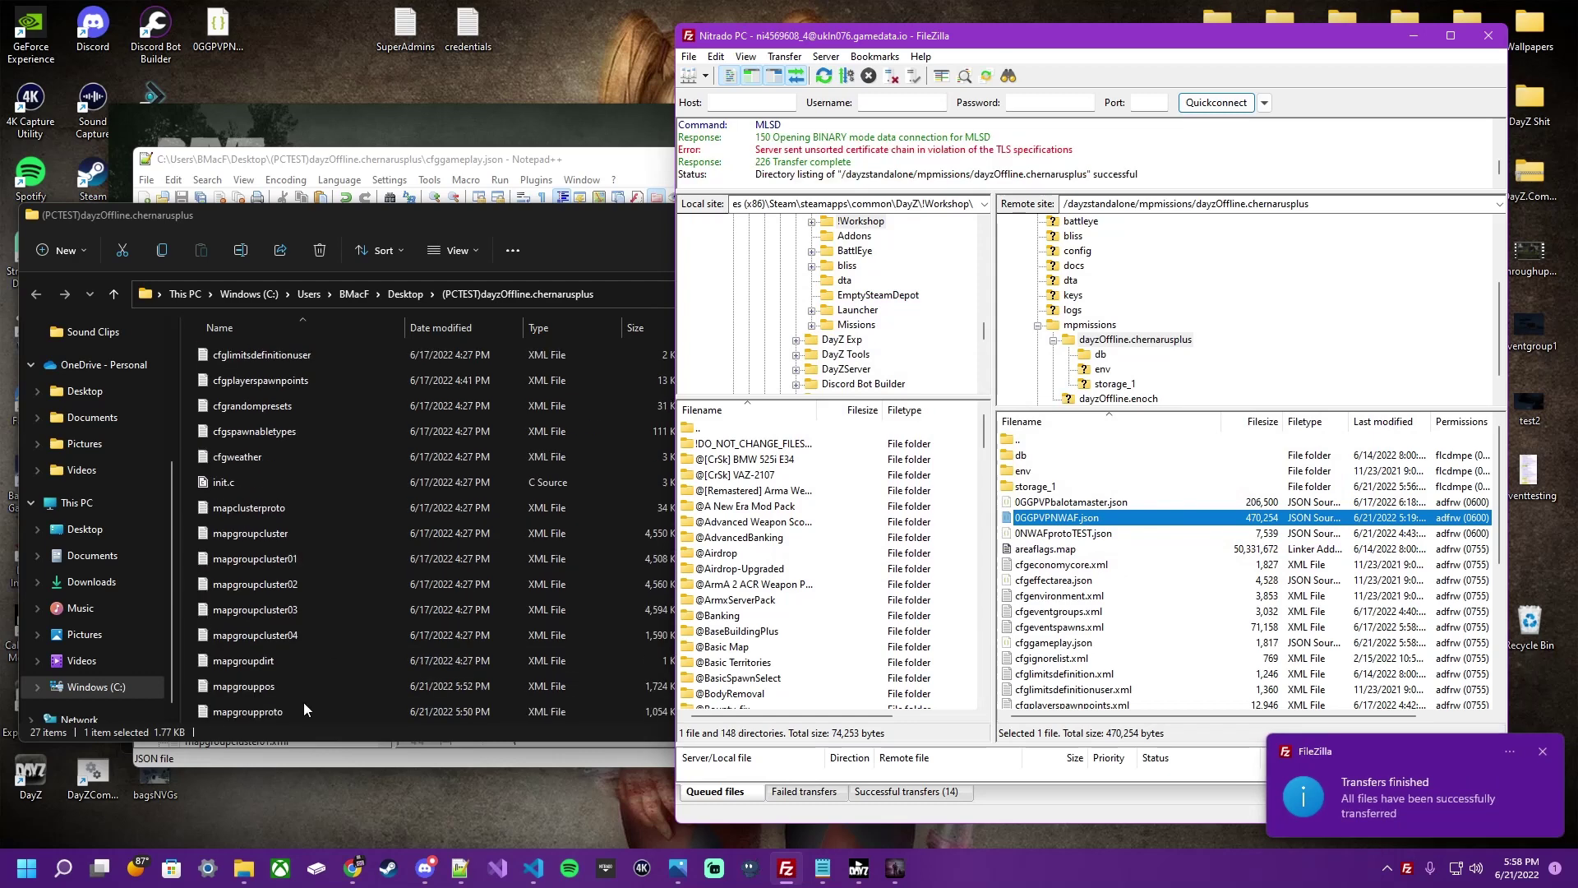
{"action": "left_click", "coordinate": [271, 688]}
{"action": "left_click", "coordinate": [526, 710], "text": "shift"}
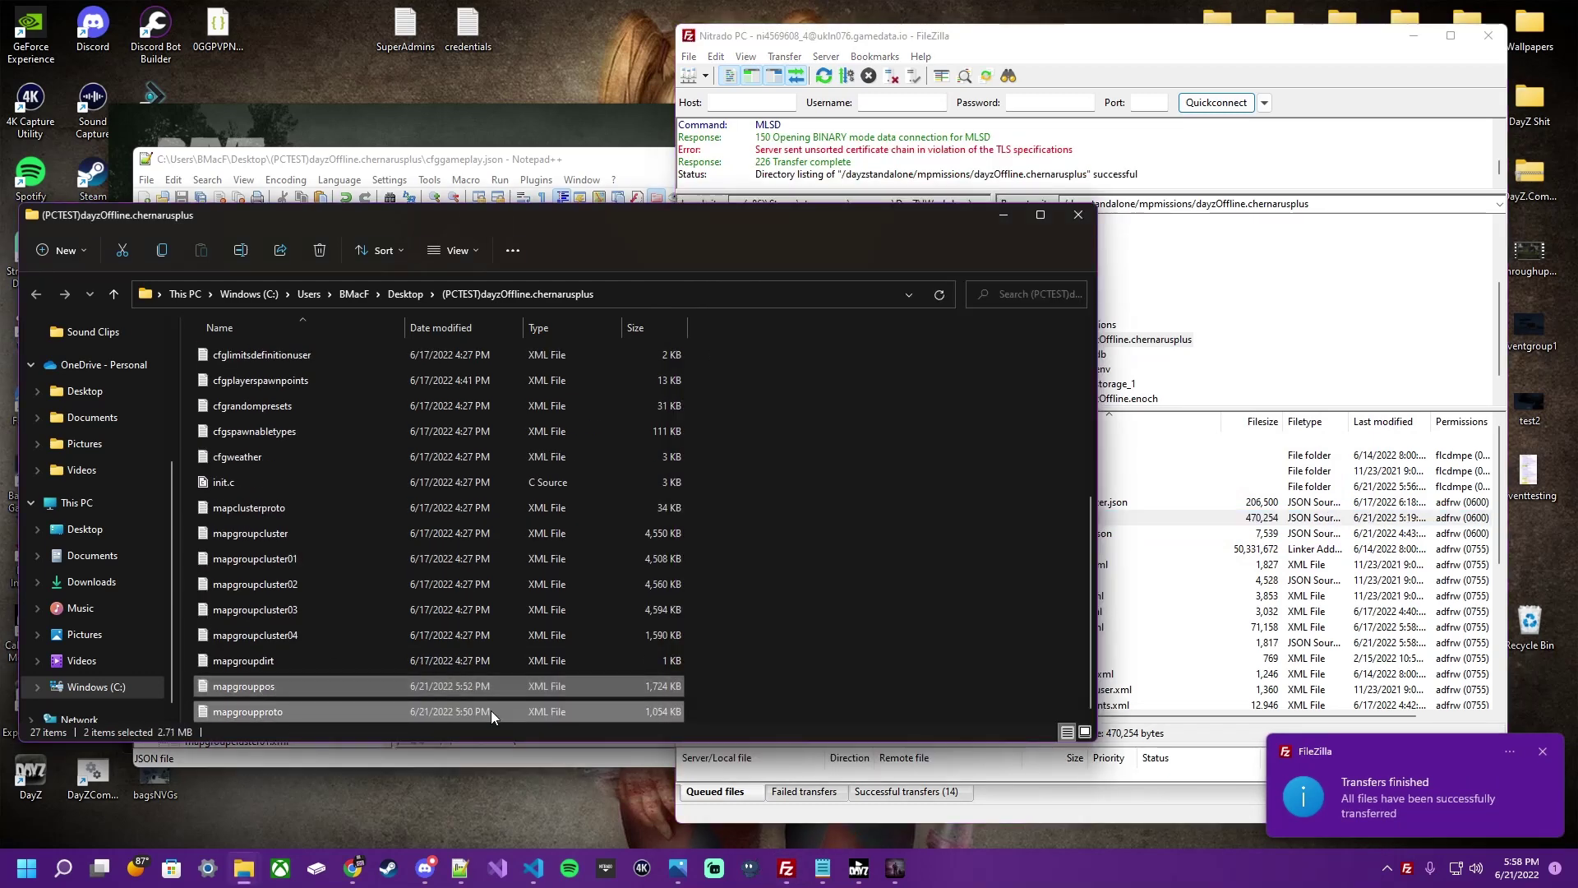
{"action": "left_click_drag", "start_coordinate": [491, 710], "coordinate": [1211, 674]}
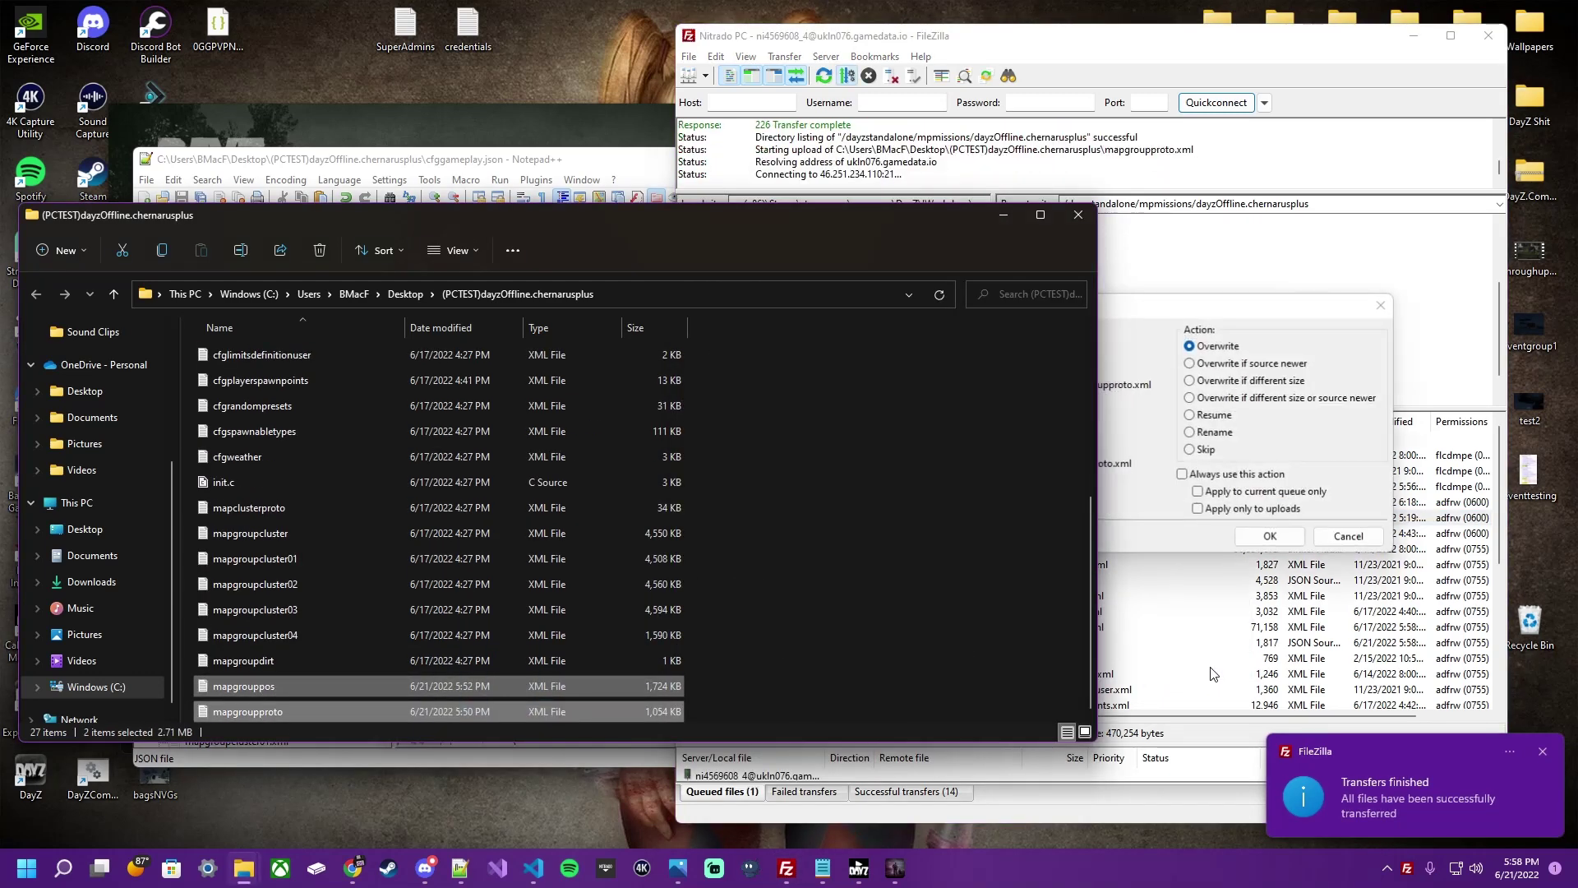
{"action": "left_click", "coordinate": [1258, 536]}
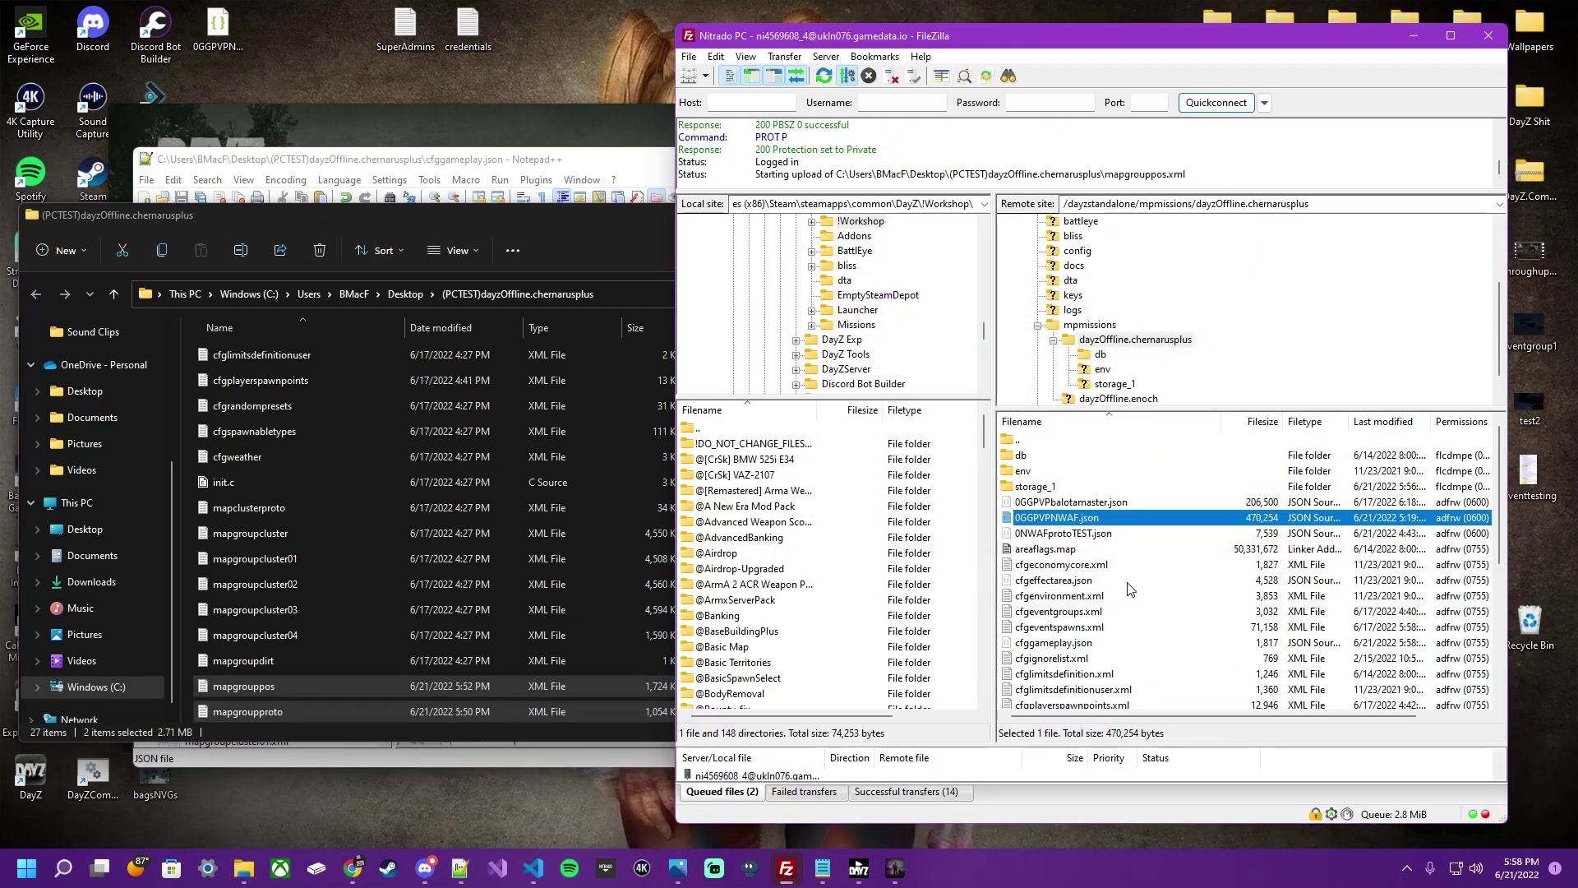
{"action": "left_click", "coordinate": [1279, 546]}
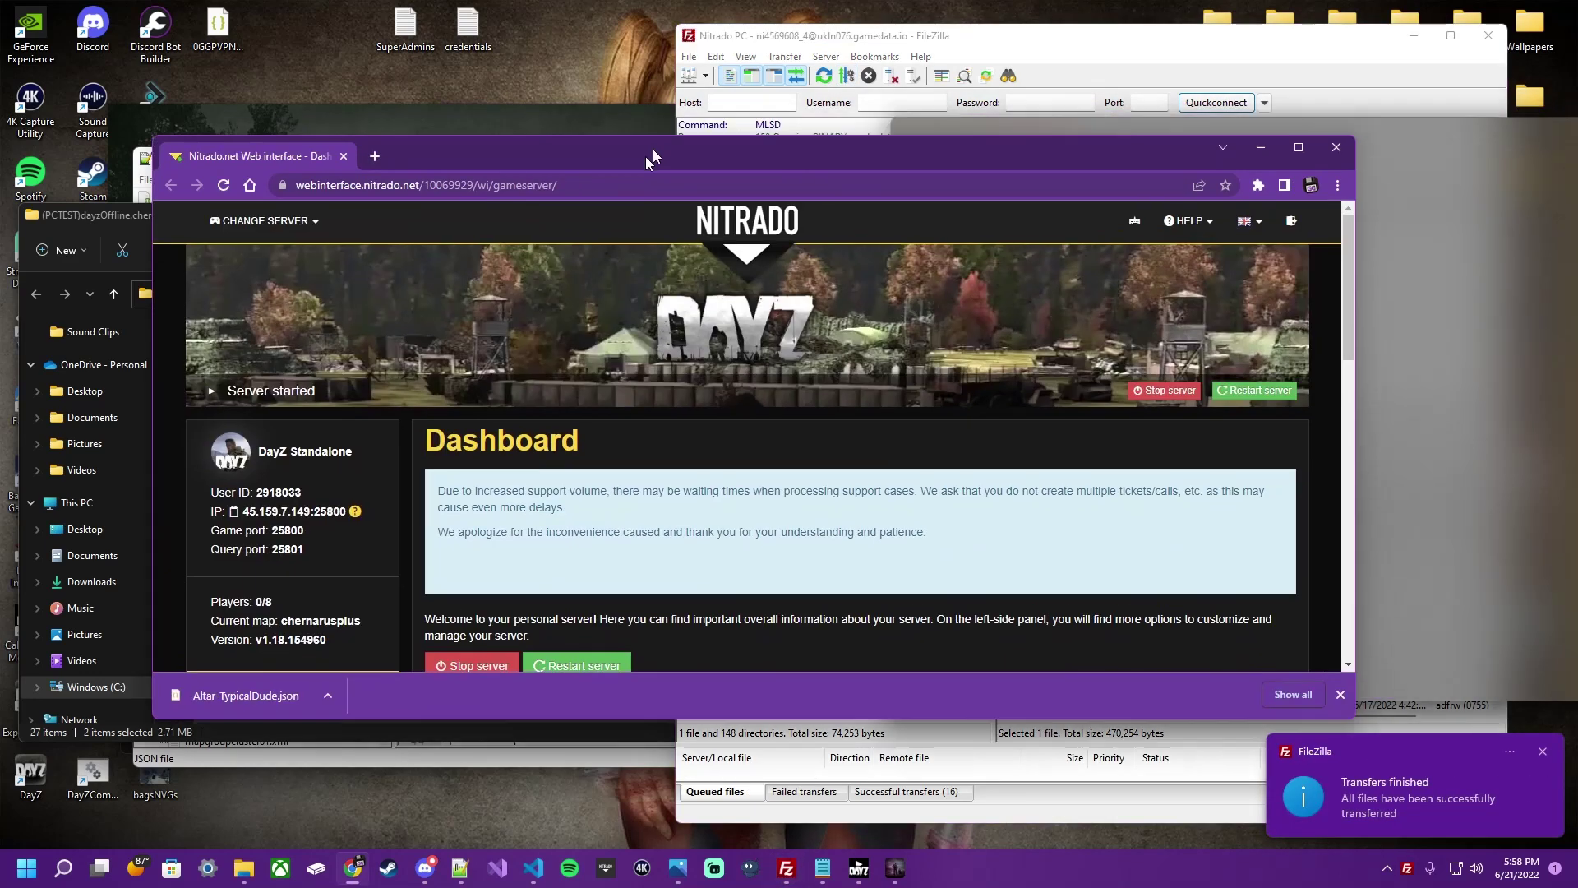
{"action": "left_click_drag", "start_coordinate": [652, 150], "coordinate": [319, 207]}
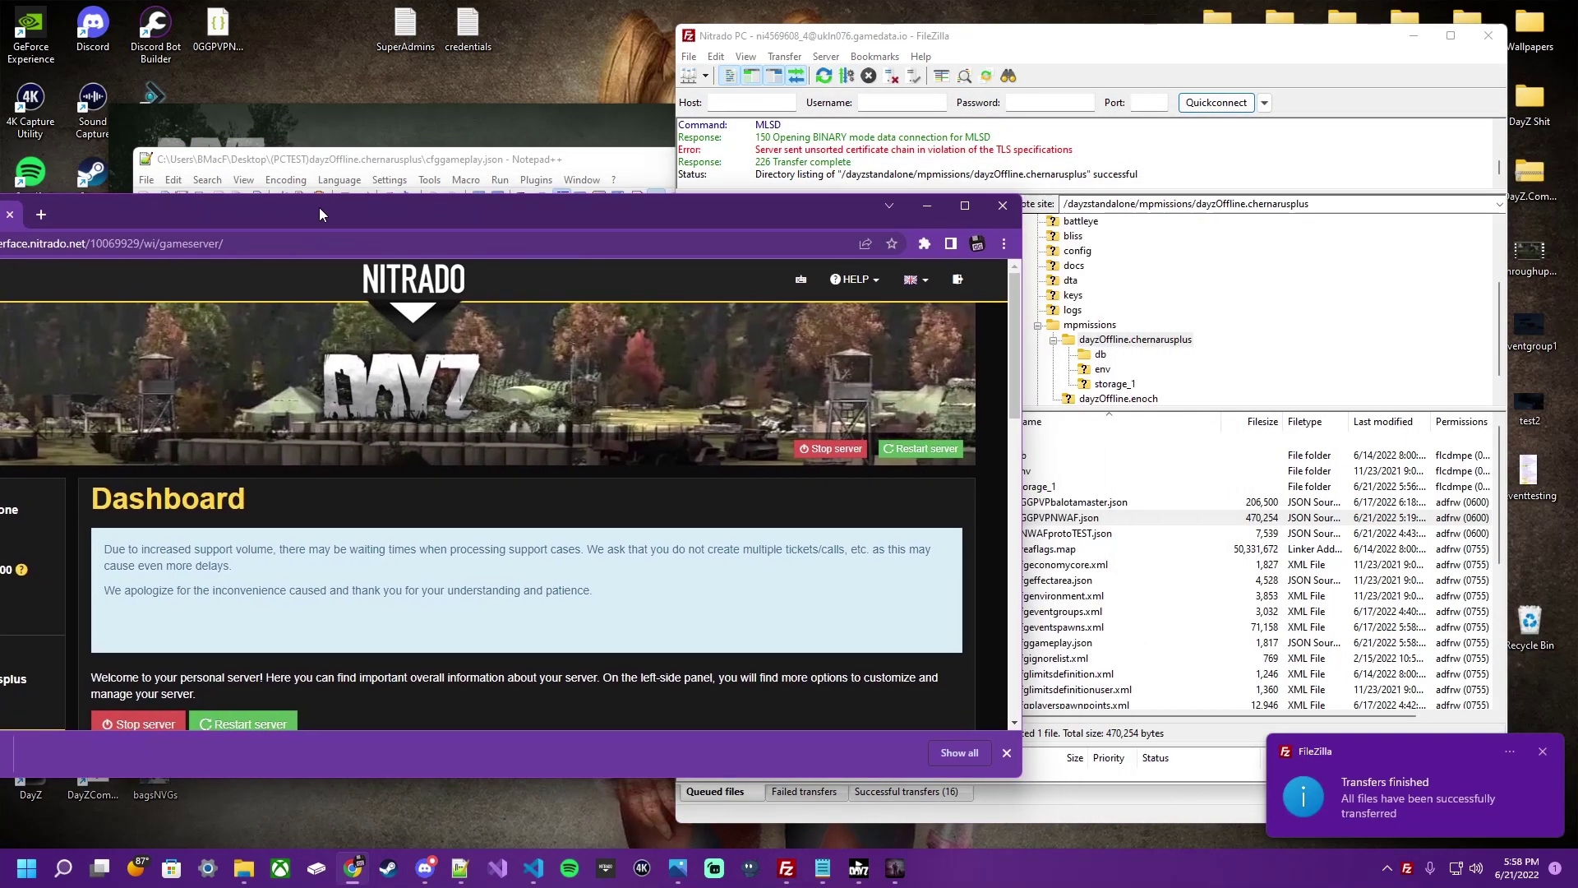
- Restart the DayZ server from the Nitrado dashboard and confirm the restart prompt
{"action": "left_click", "coordinate": [935, 454]}
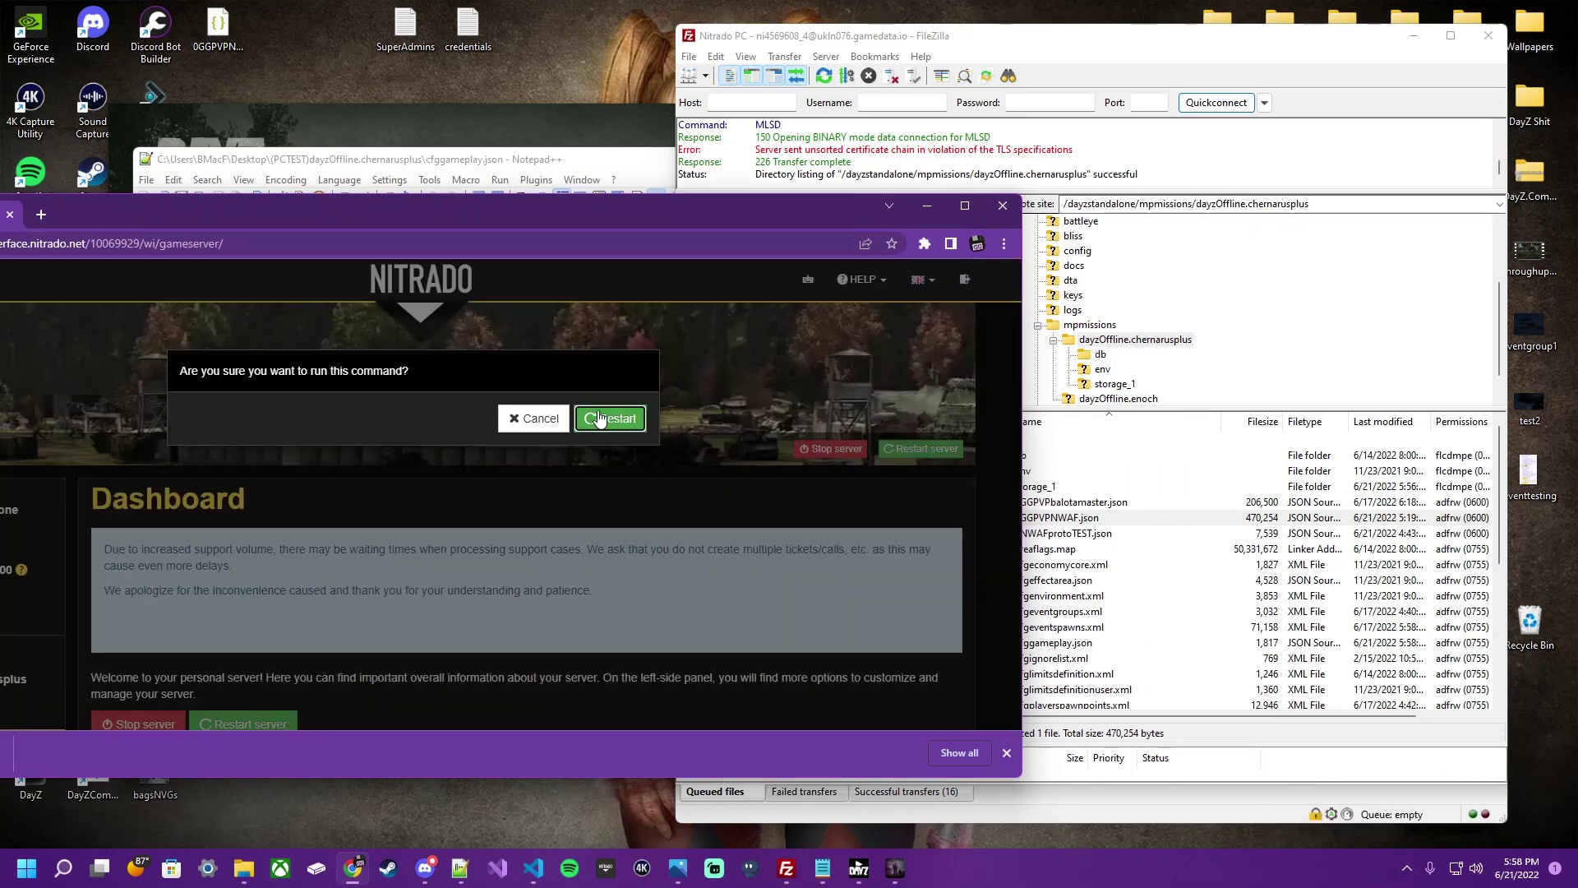
{"action": "left_click", "coordinate": [596, 418]}
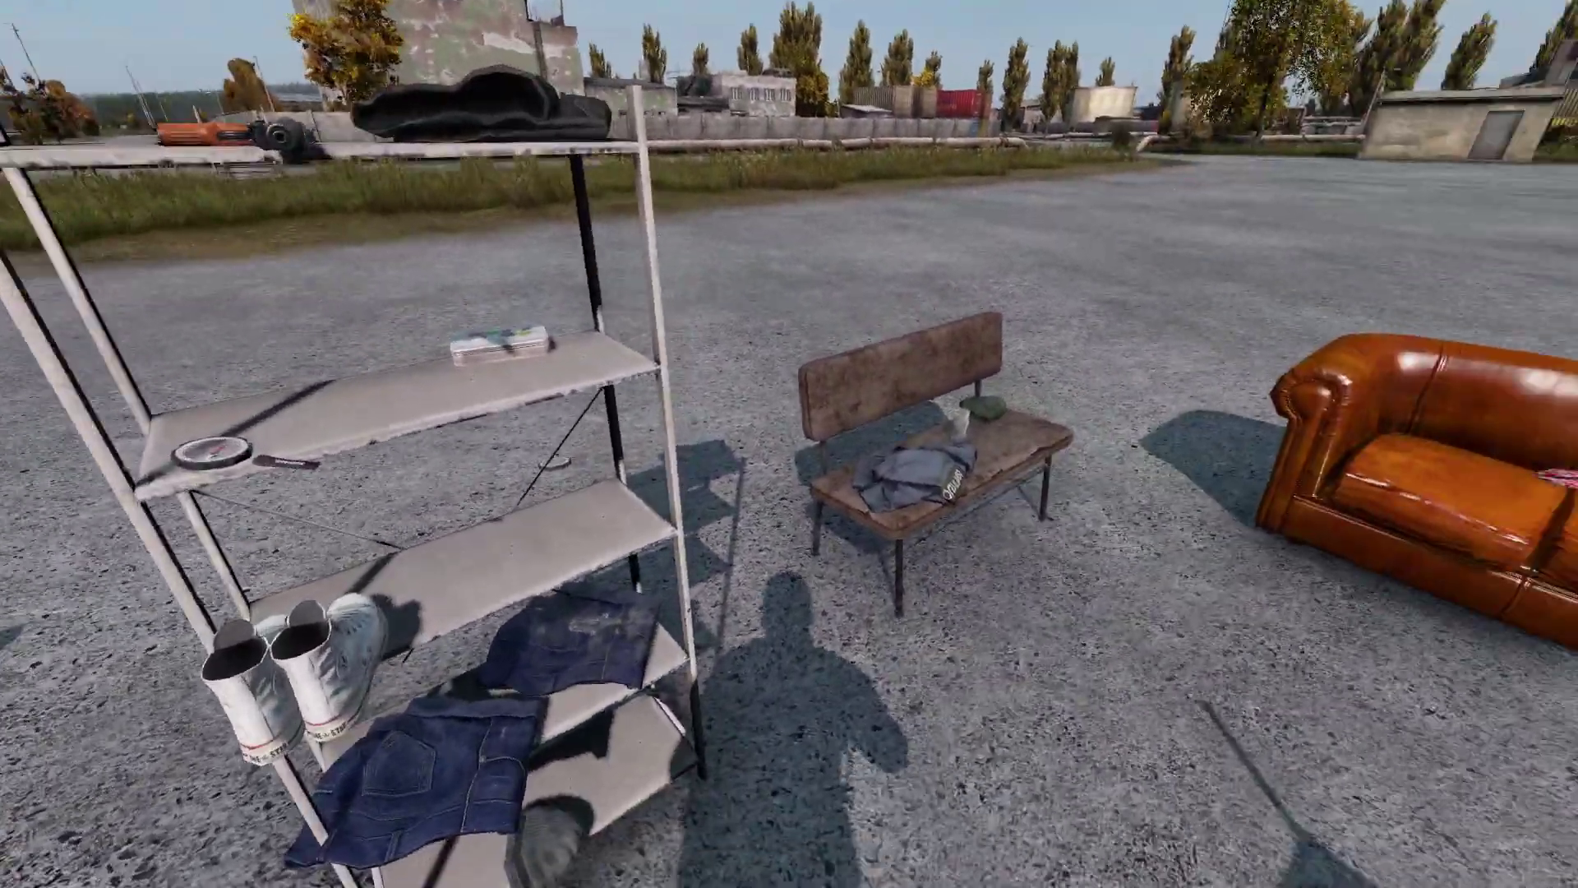
- Walk past the wooden box by the rug toward the sofa row and green corner sofa
{"action": "key", "text": "w"}
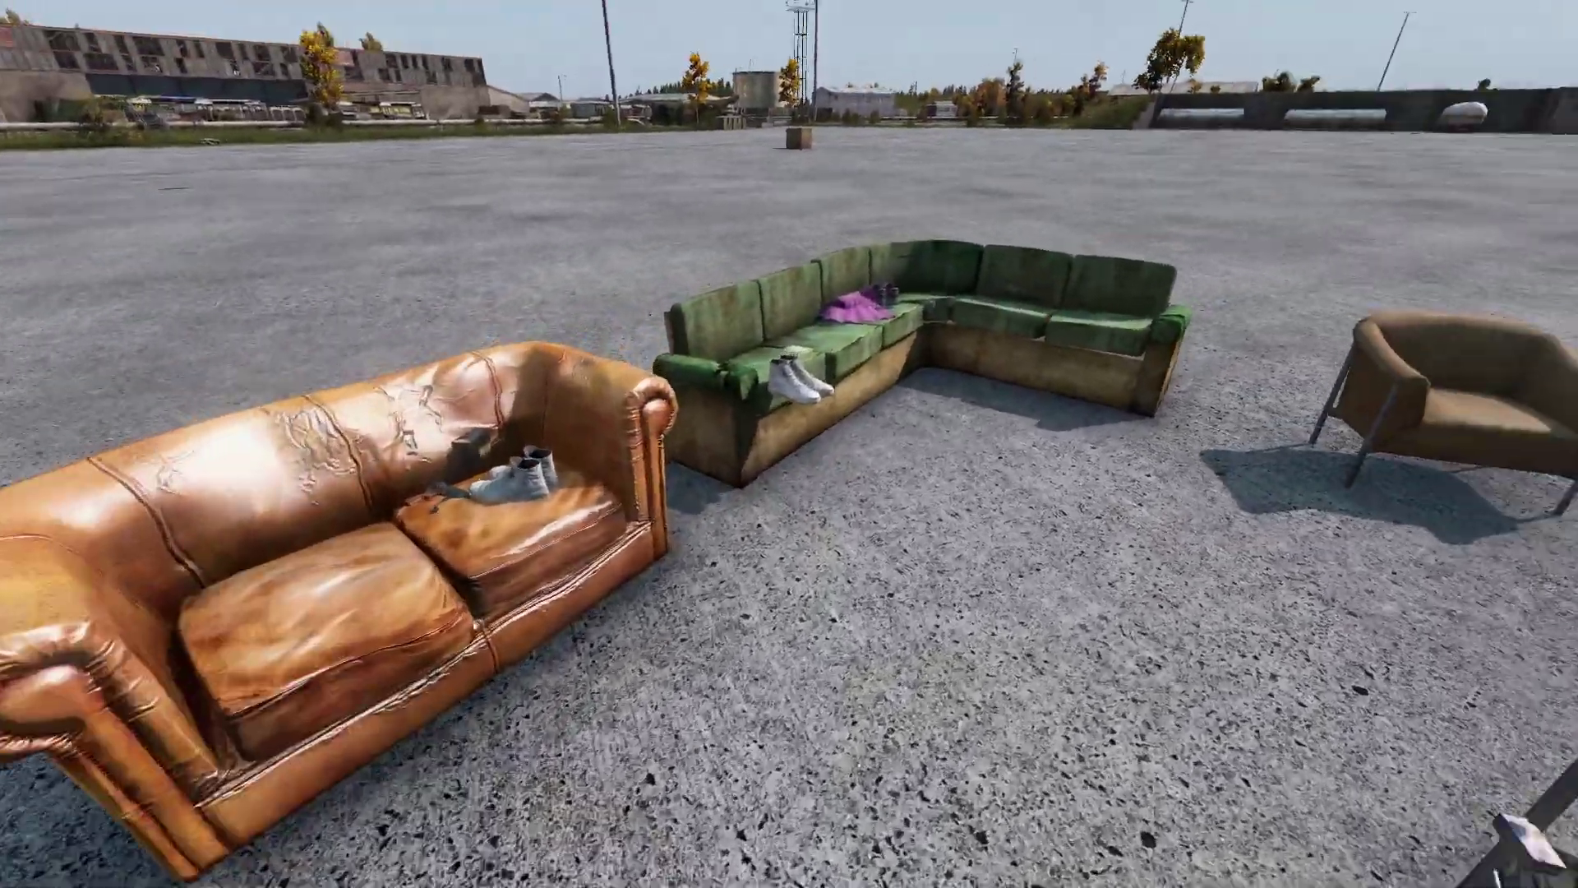
{"action": "key", "text": "w"}
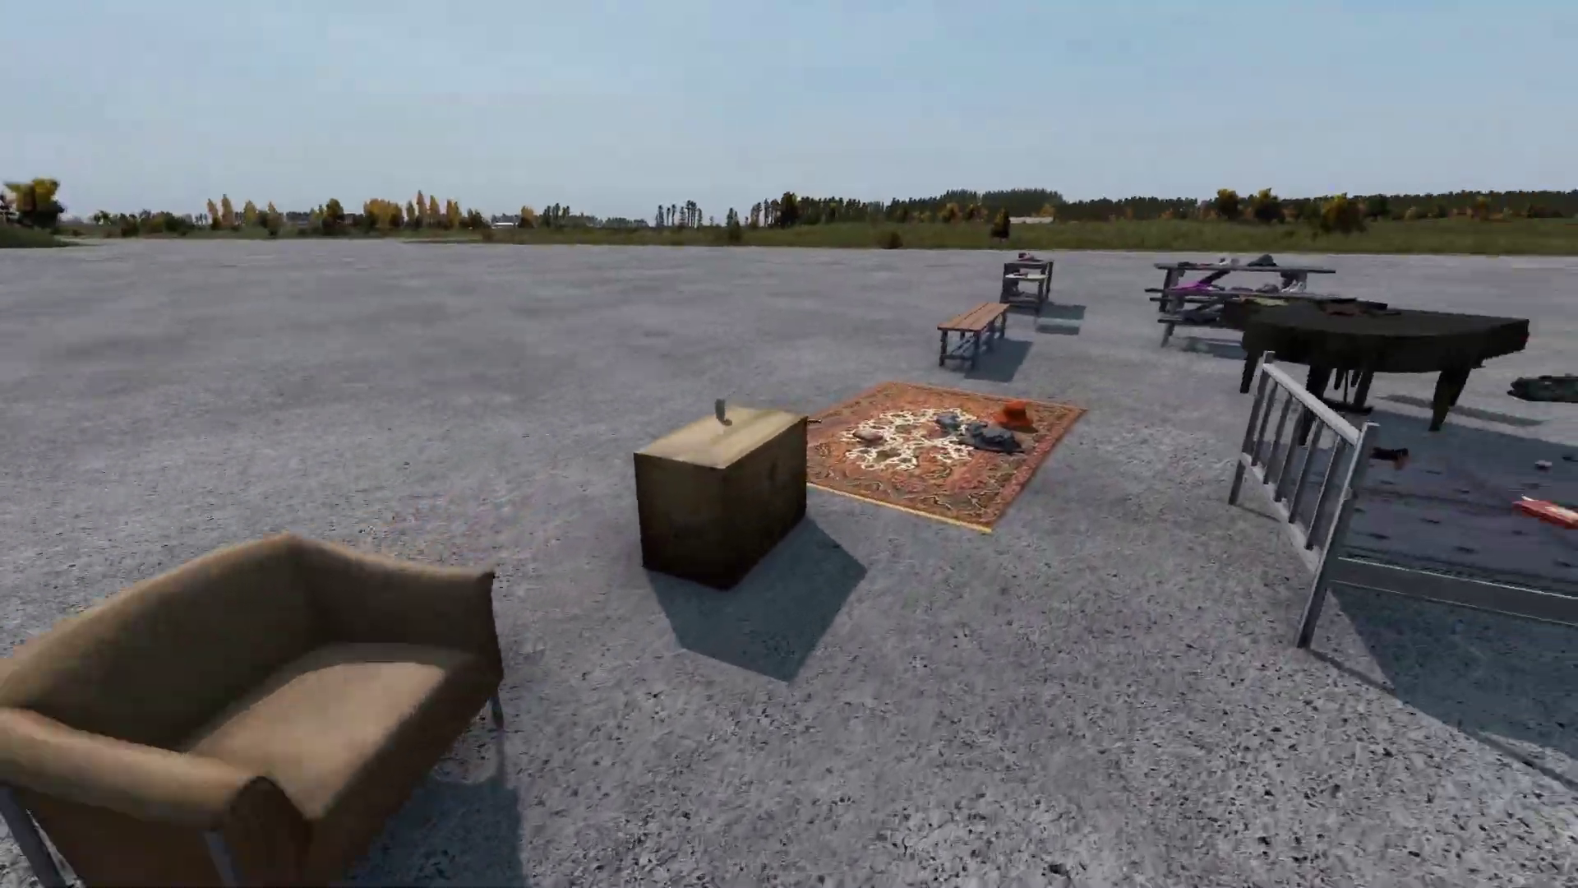